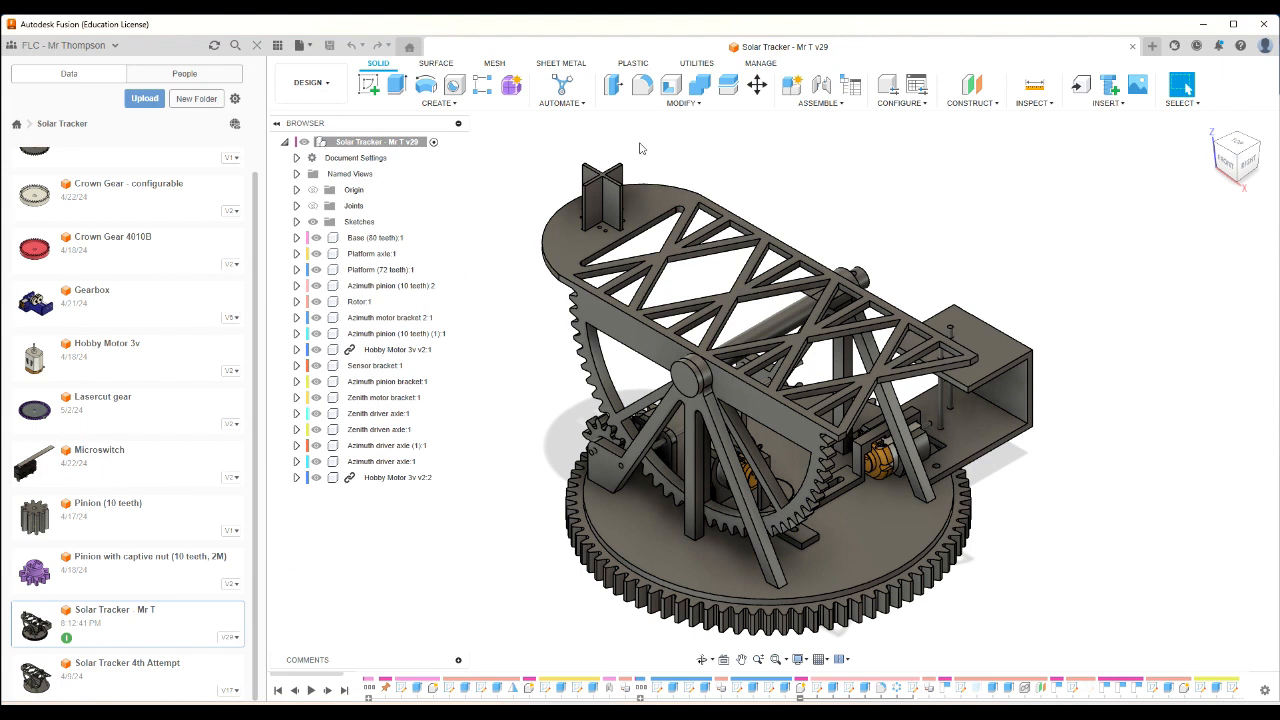
# Add the generic Plastic material from the Fusion Material Library to this design's physical materials.
pyautogui.click(690, 104)
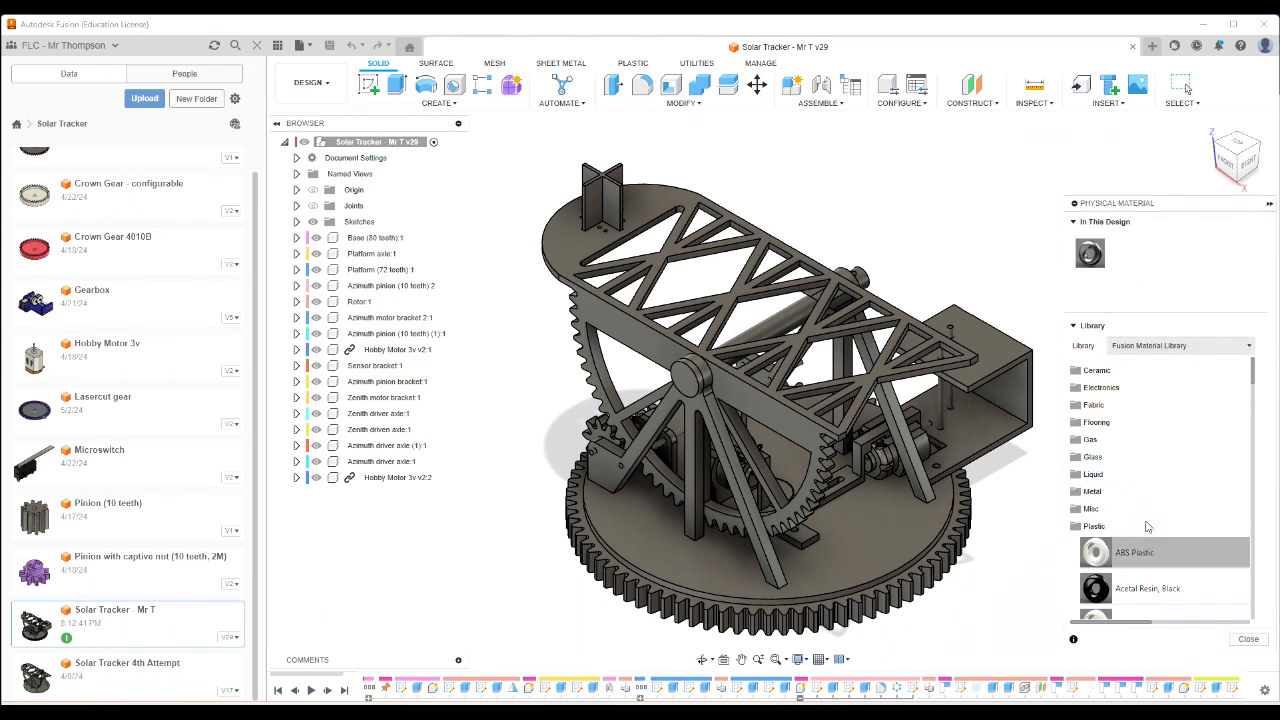
pyautogui.click(1079, 527)
pyautogui.click(1114, 528)
pyautogui.scroll(-8, 1114, 528)
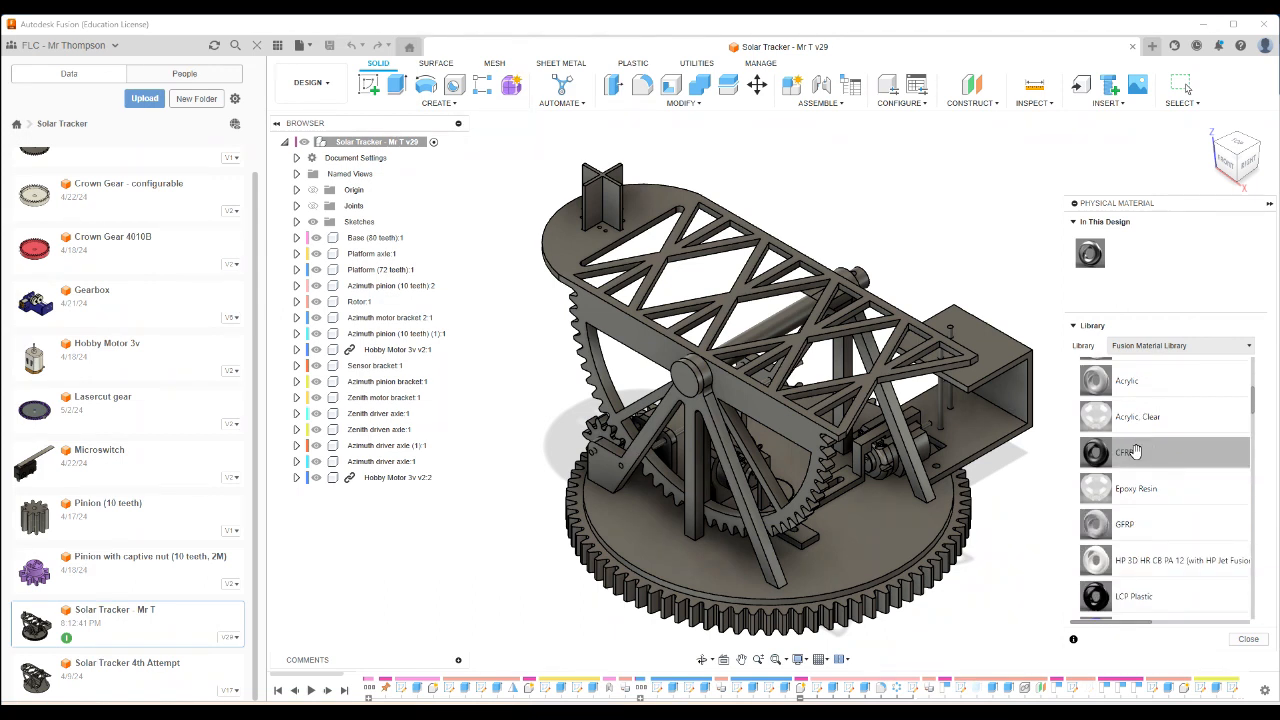
pyautogui.scroll(-6, 1136, 452)
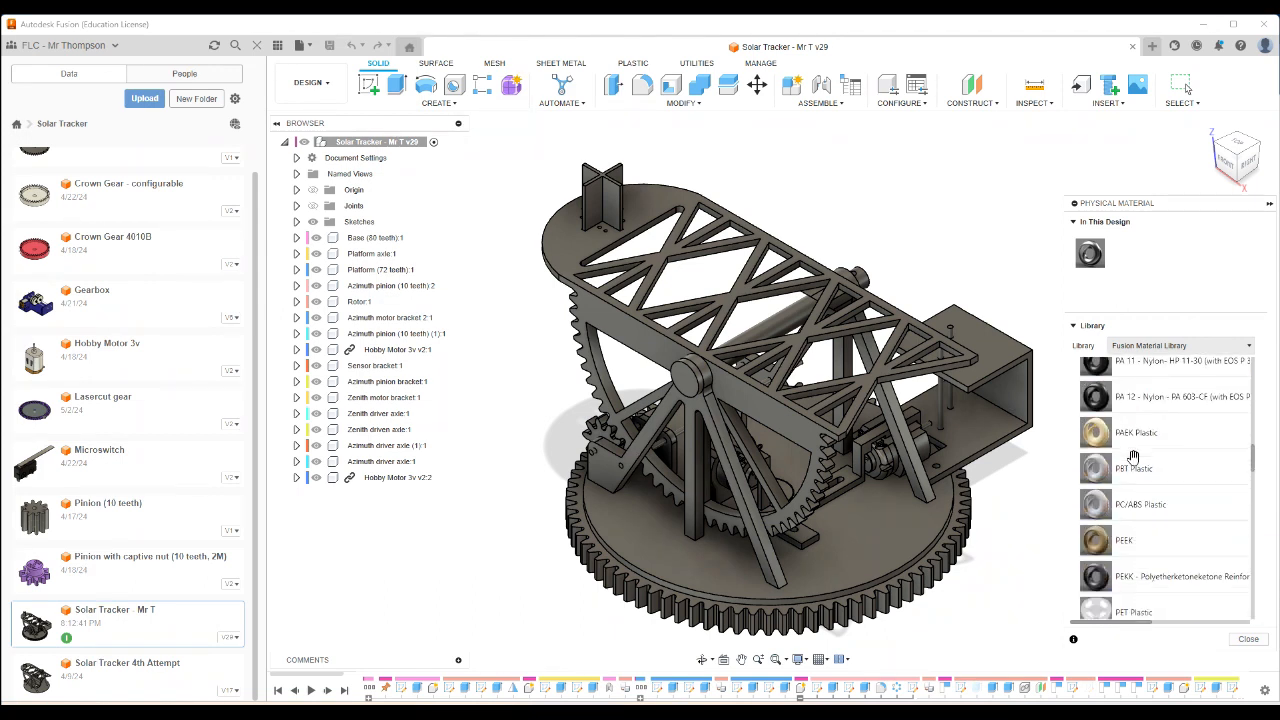
pyautogui.scroll(-5, 1133, 458)
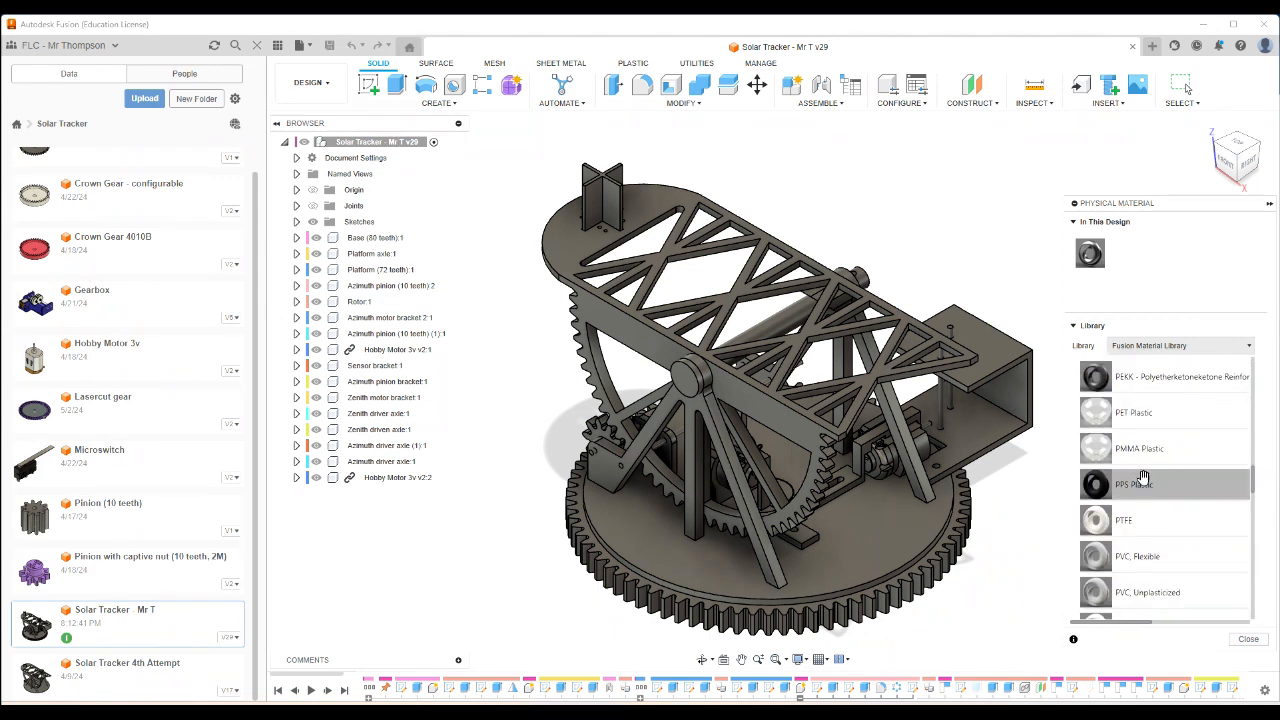
pyautogui.scroll(-2, 1143, 478)
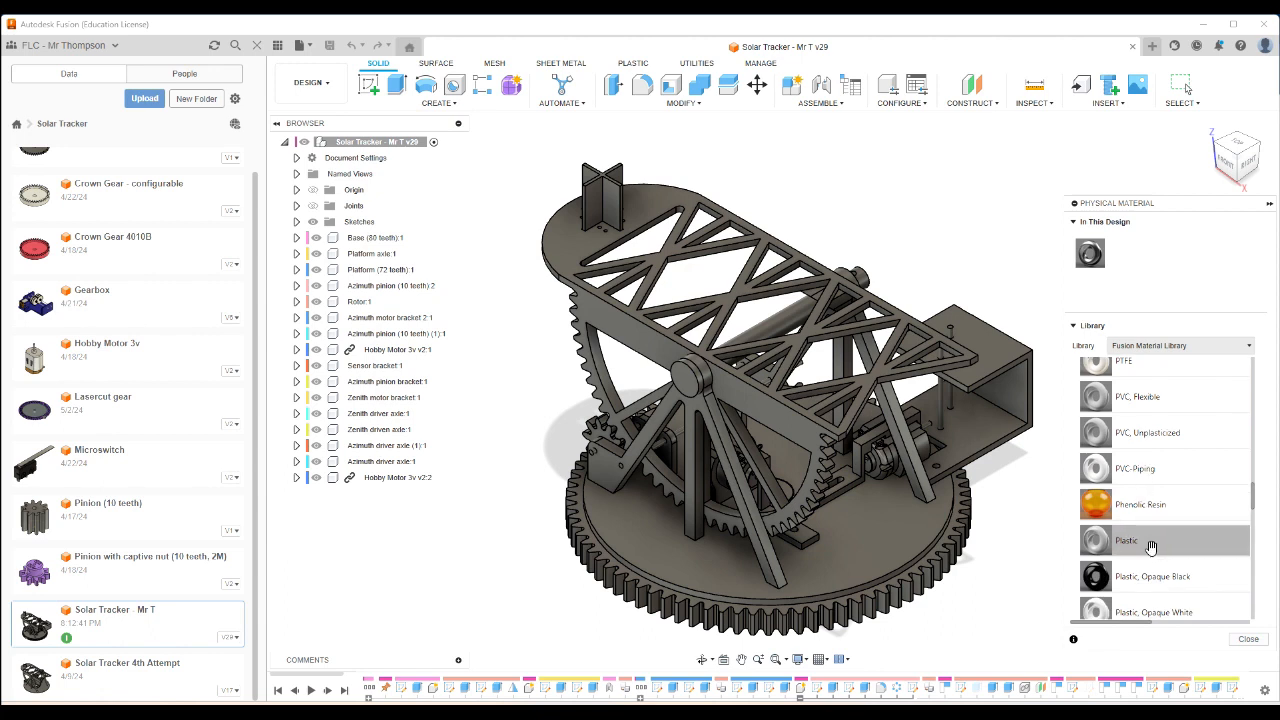
pyautogui.moveTo(1150, 545); pyautogui.dragTo(1125, 256)
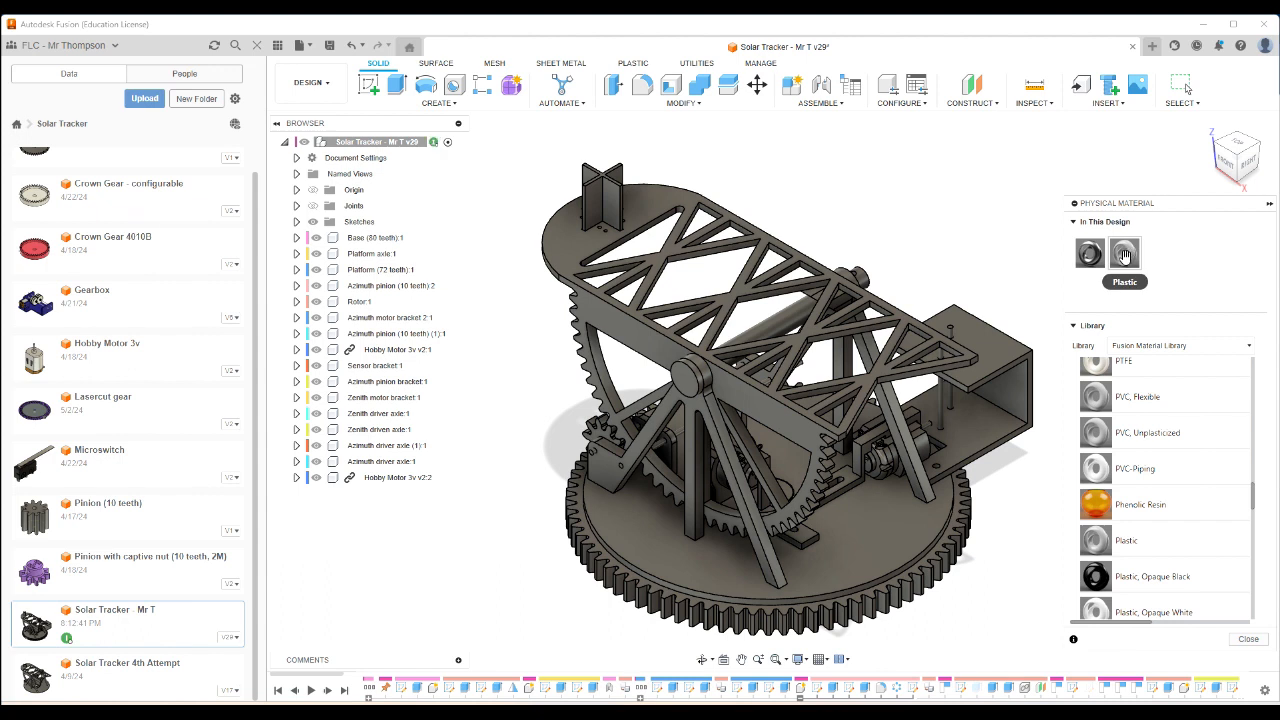
# Rename the Plastic material in this design as PLA.
pyautogui.rightClick(1125, 257)
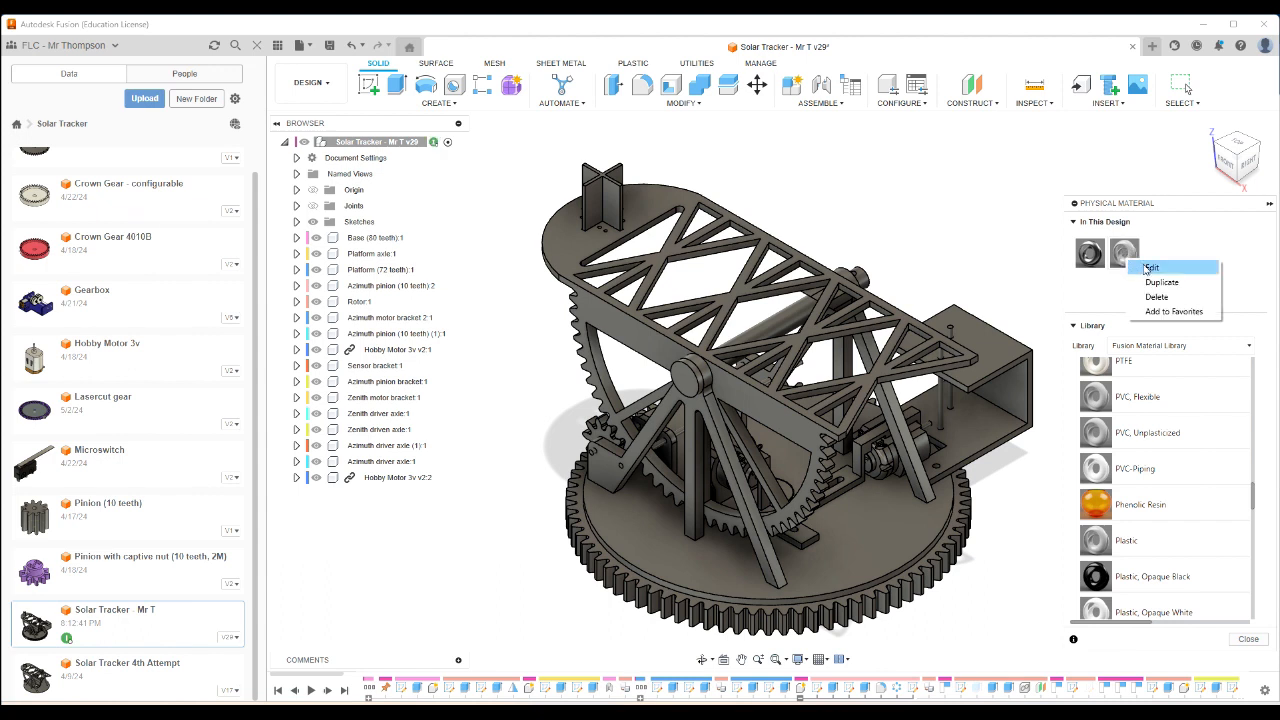
pyautogui.click(1150, 268)
pyautogui.moveTo(945, 209); pyautogui.dragTo(873, 219)
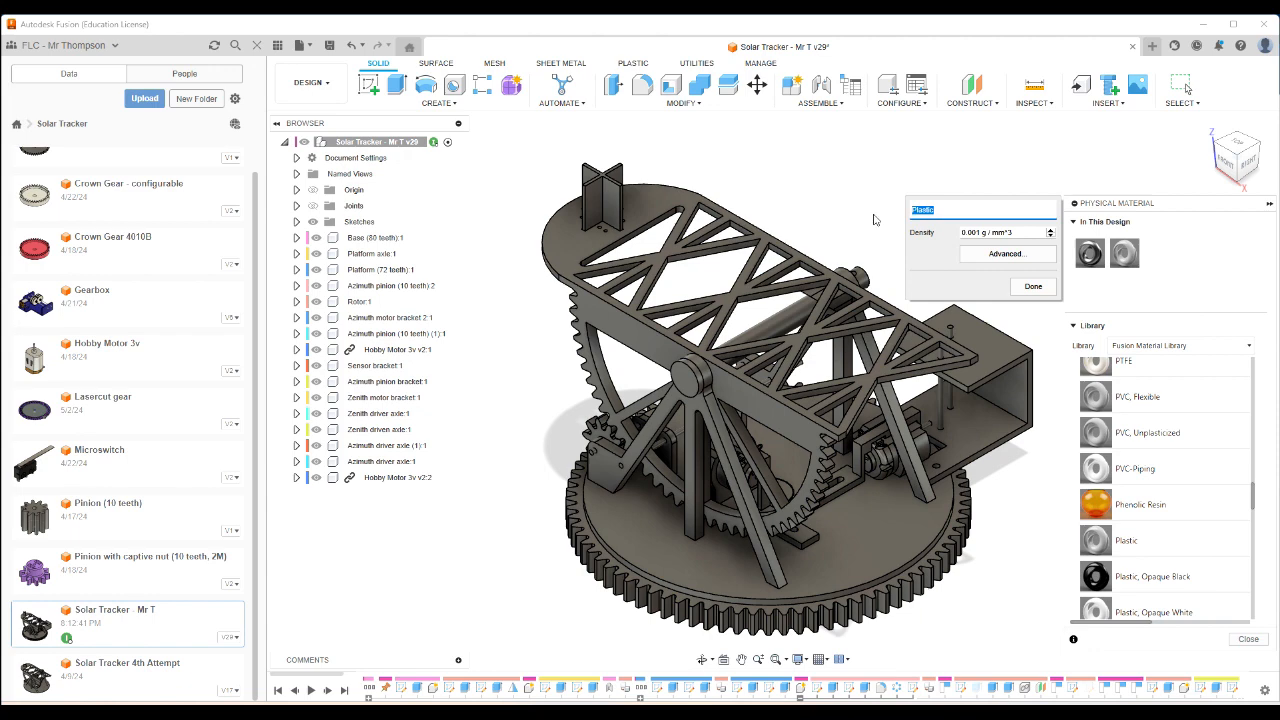
pyautogui.write('Pl')
# Set the PLA material's appearance colour to dark blue, RGB 11 14 179, in its advanced properties.
pyautogui.click(997, 257)
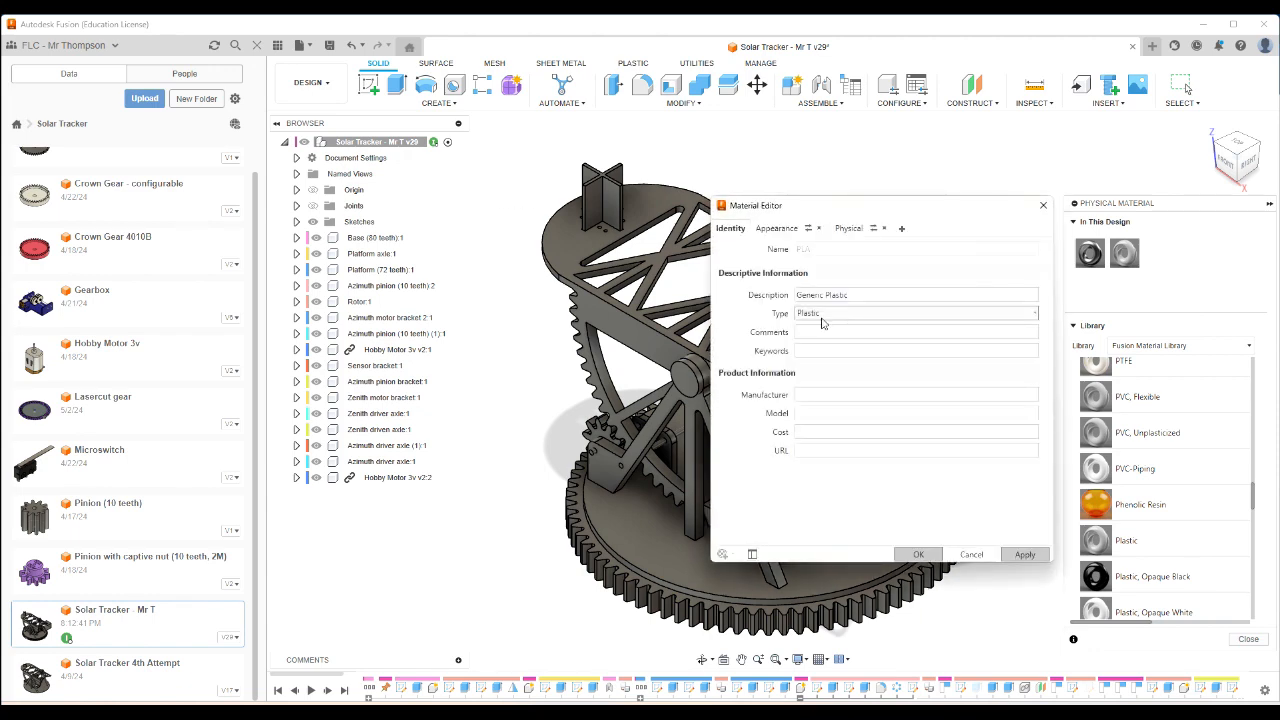
pyautogui.click(767, 233)
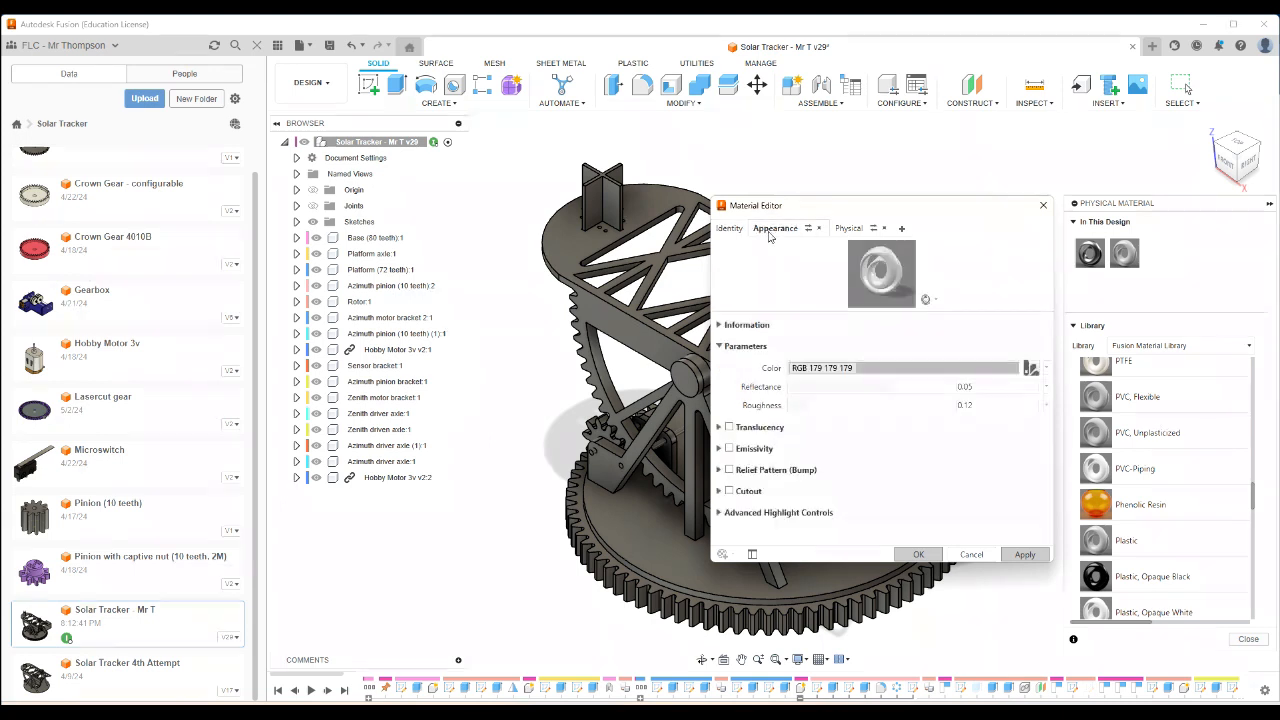
pyautogui.click(806, 370)
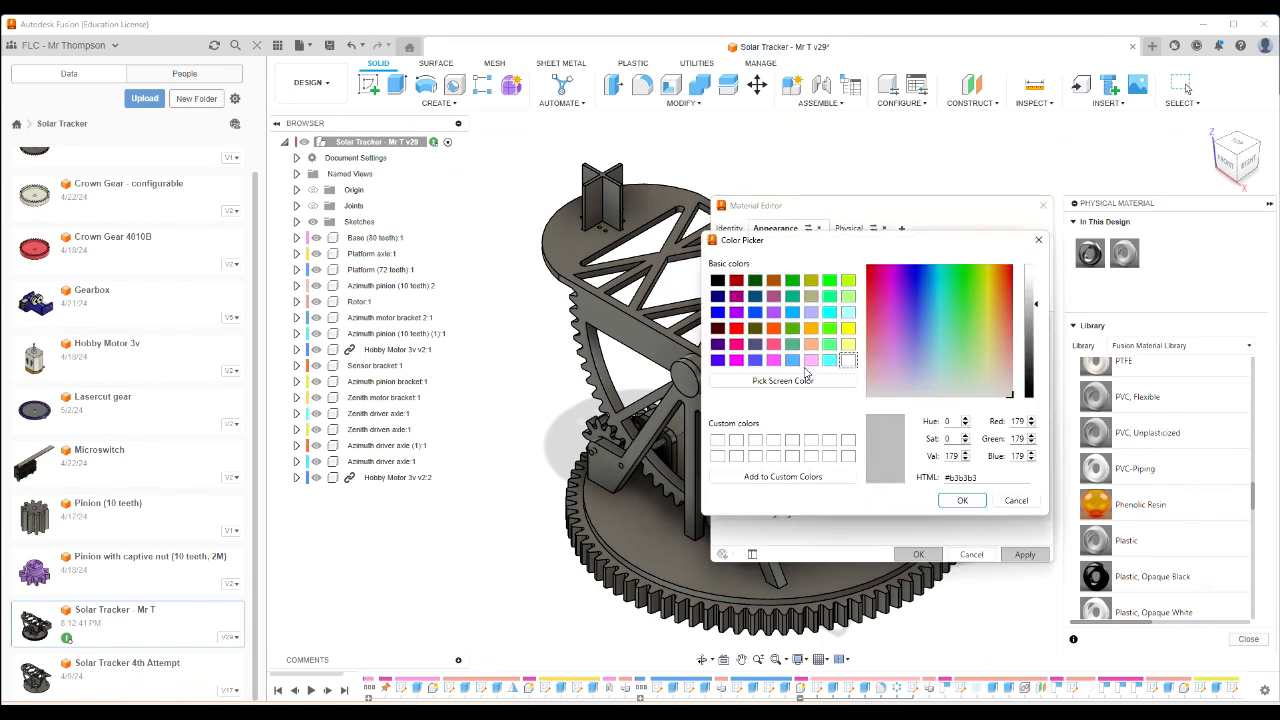
pyautogui.click(916, 278)
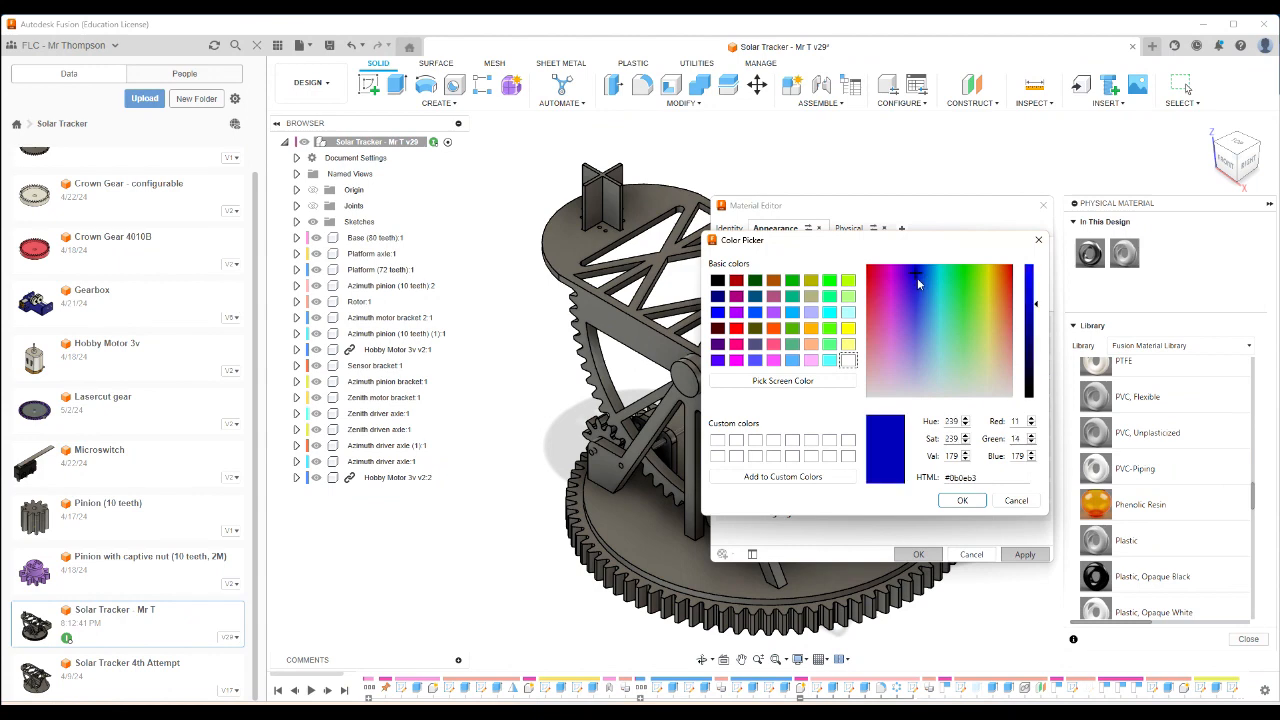
pyautogui.click(963, 501)
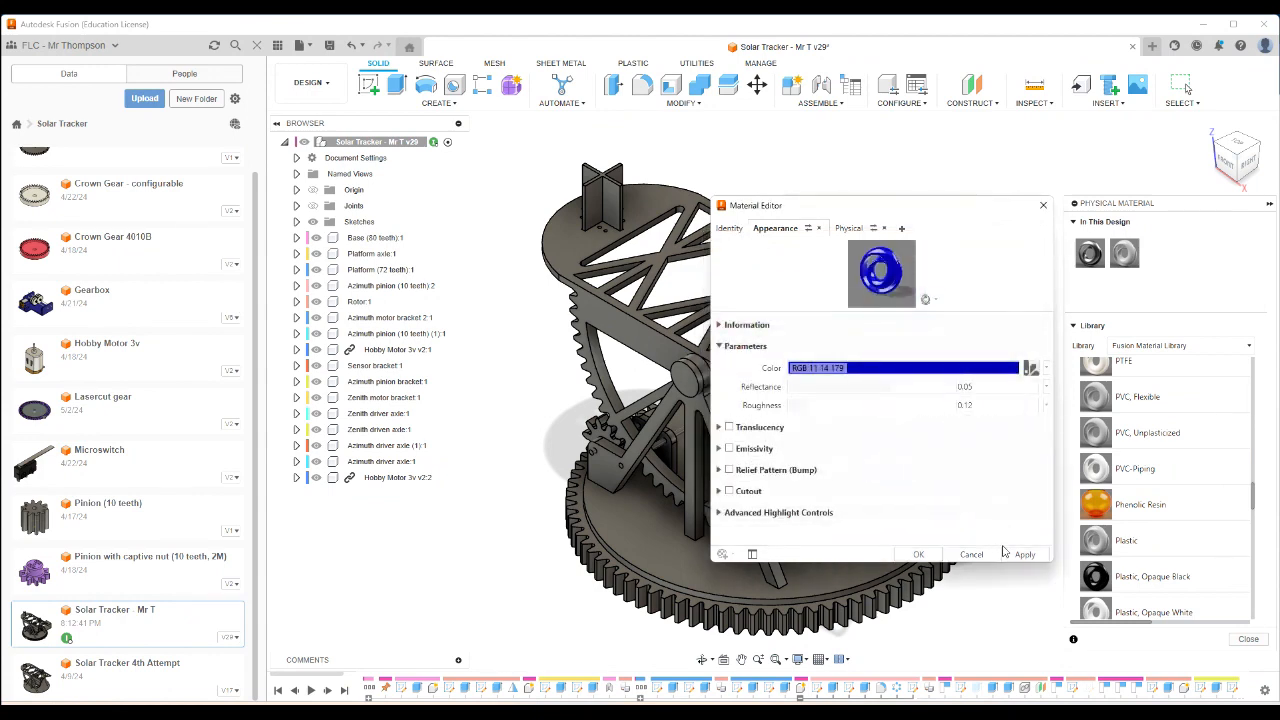
pyautogui.click(920, 555)
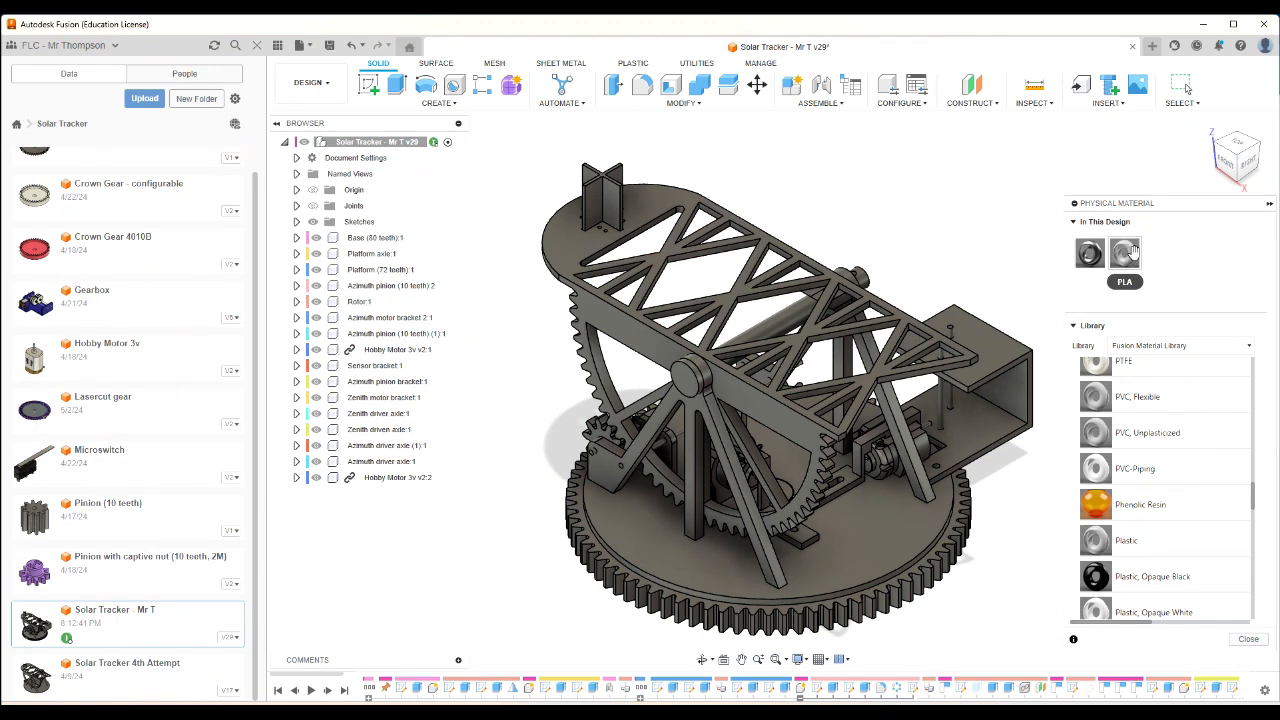
# Apply PLA to the rotor, toothed base, box-shaped bracket, platform, sensor bracket and platform axle.
pyautogui.moveTo(1127, 257); pyautogui.dragTo(877, 531)
pyautogui.moveTo(1124, 253); pyautogui.dragTo(940, 572)
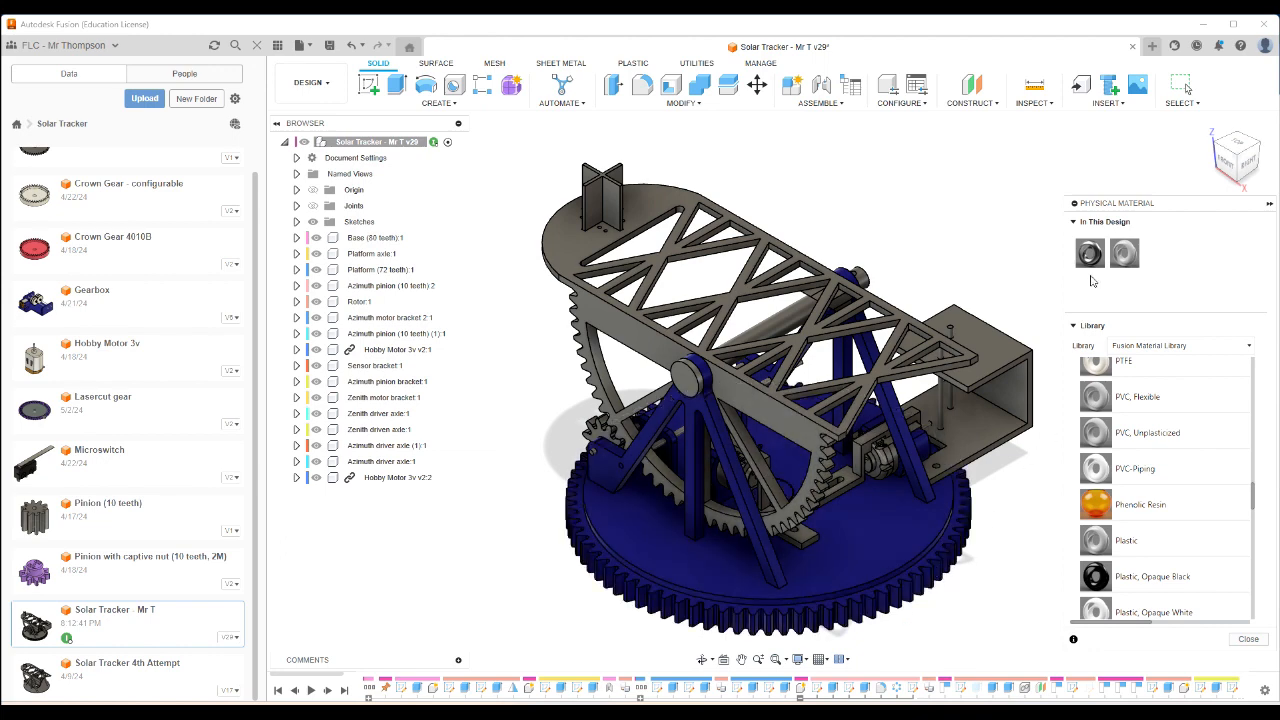
pyautogui.moveTo(1124, 253); pyautogui.dragTo(1008, 423)
pyautogui.moveTo(1124, 253); pyautogui.dragTo(651, 206)
pyautogui.moveTo(1124, 253); pyautogui.dragTo(601, 202)
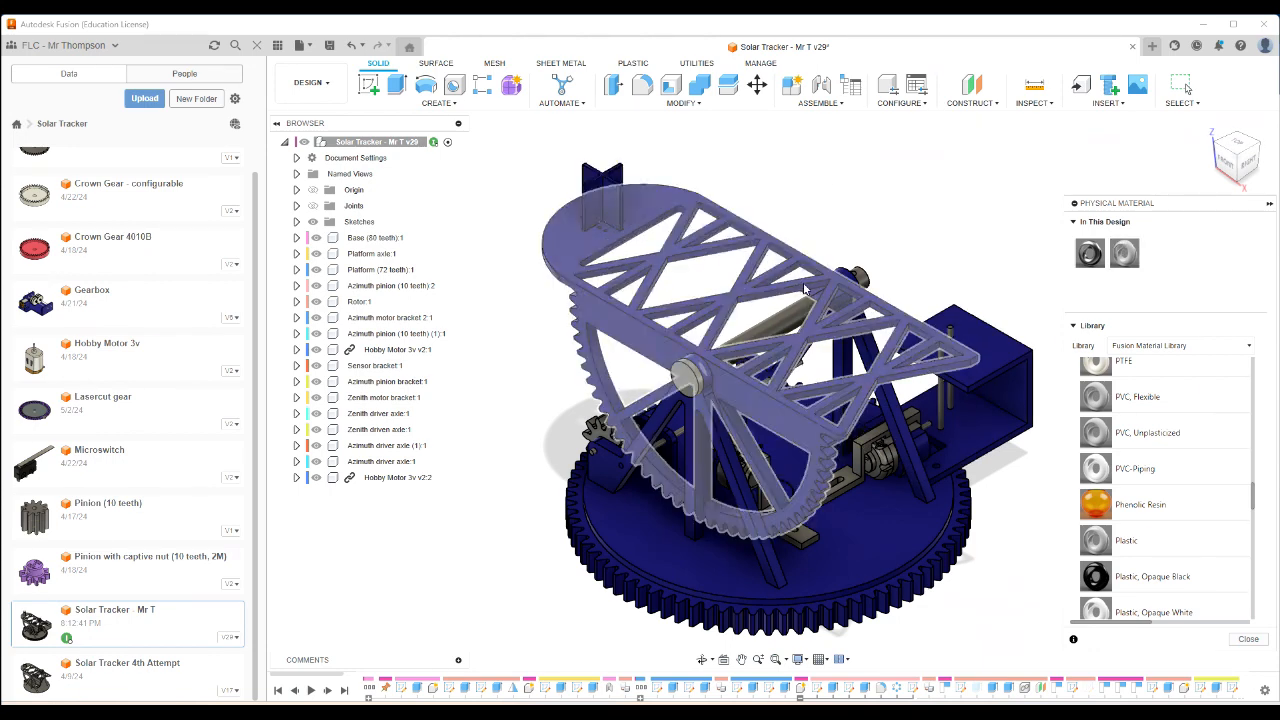
pyautogui.moveTo(1124, 253); pyautogui.dragTo(784, 322)
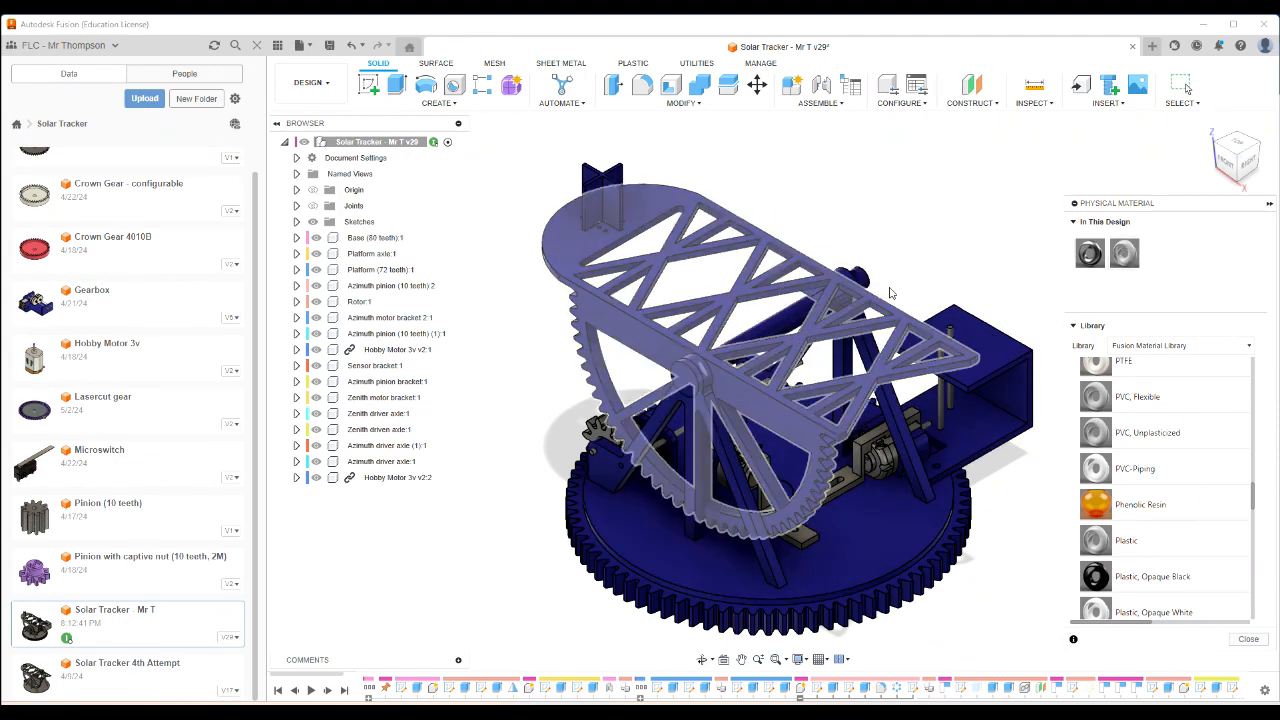
# Apply PLA to both small pinions and the two motor brackets, including the pinion beneath the box-shaped bracket, and finish assigning materials.
pyautogui.moveTo(1124, 253); pyautogui.dragTo(601, 426)
pyautogui.moveTo(1124, 253); pyautogui.dragTo(858, 505)
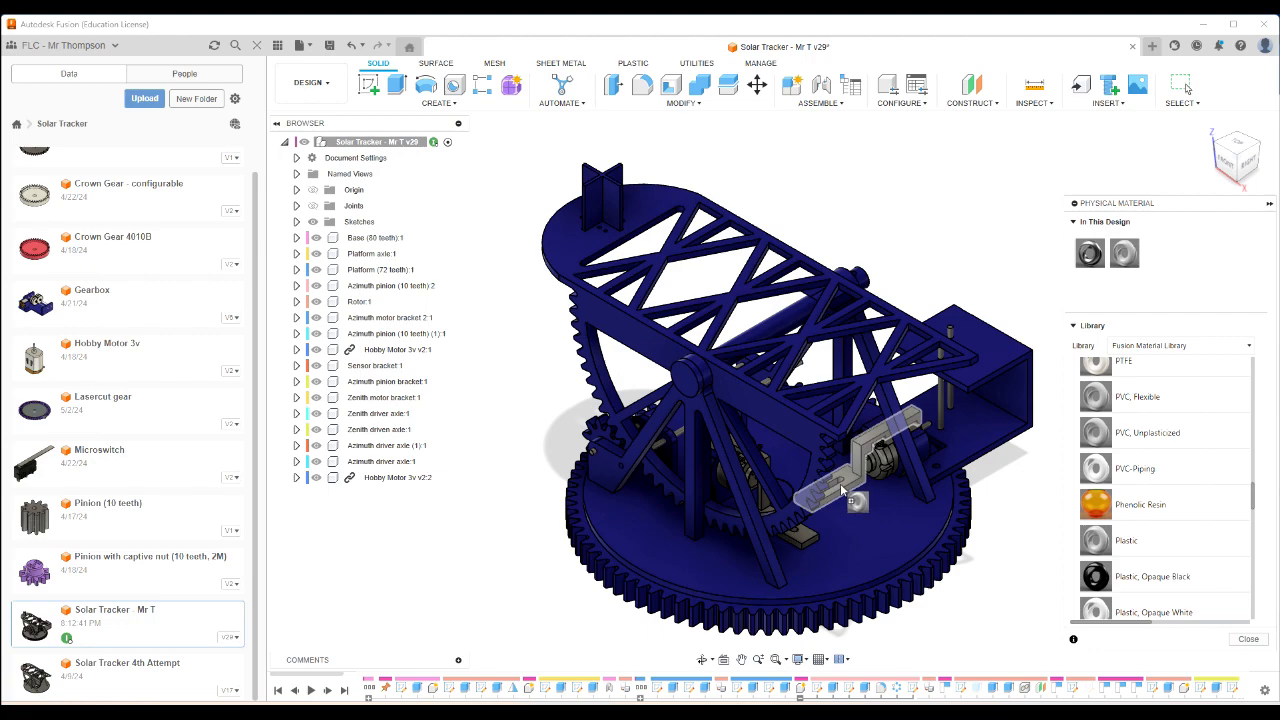
pyautogui.moveTo(1124, 253); pyautogui.dragTo(810, 538)
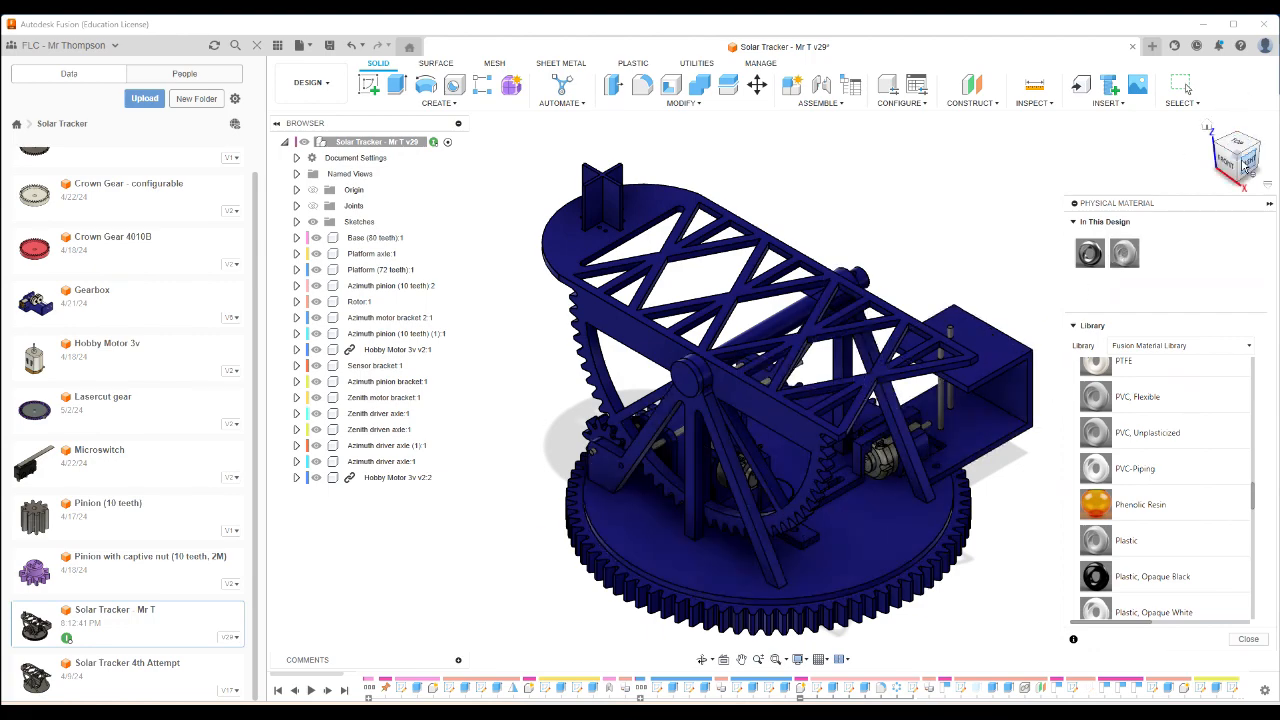
pyautogui.click(1245, 152)
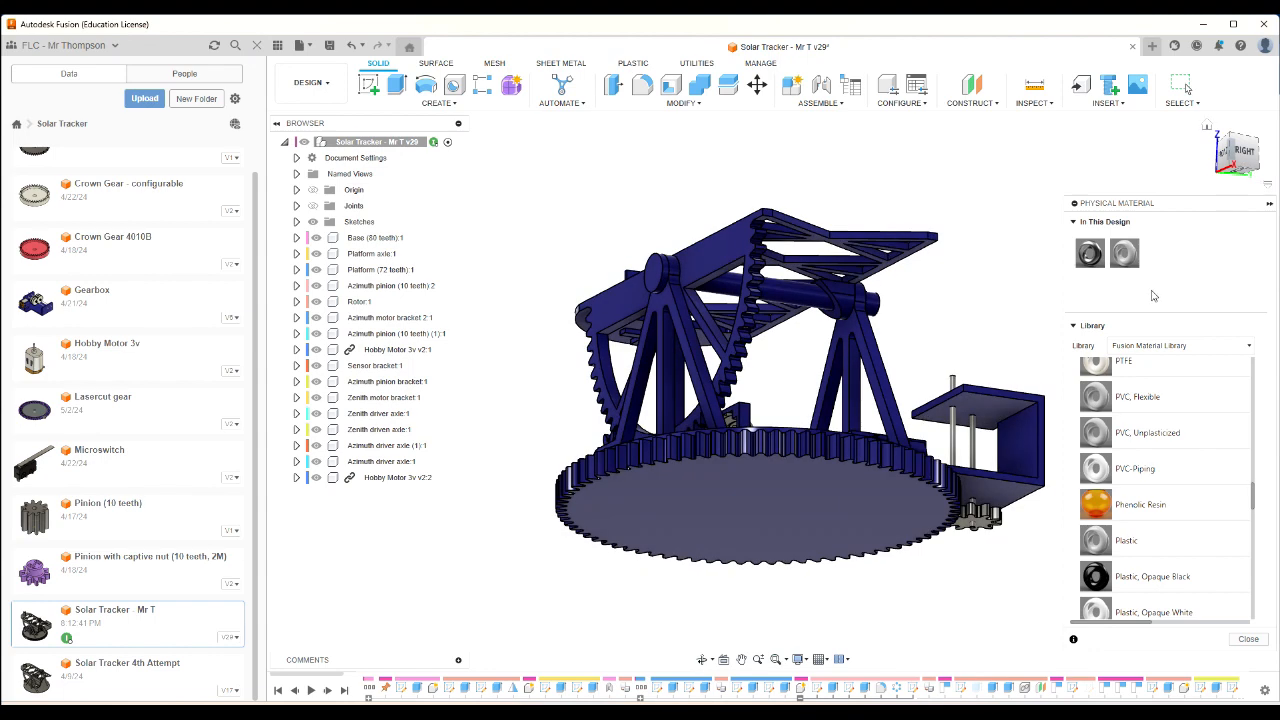
pyautogui.moveTo(1124, 253); pyautogui.dragTo(995, 522)
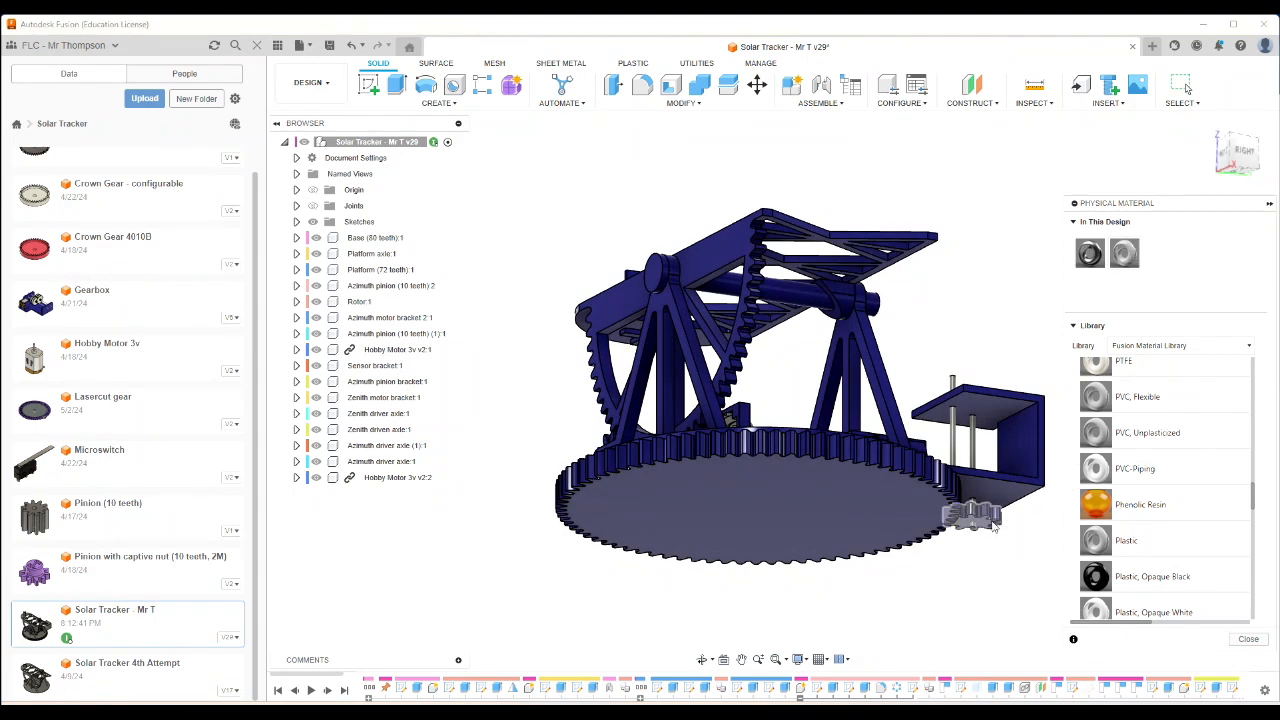
pyautogui.click(1213, 133)
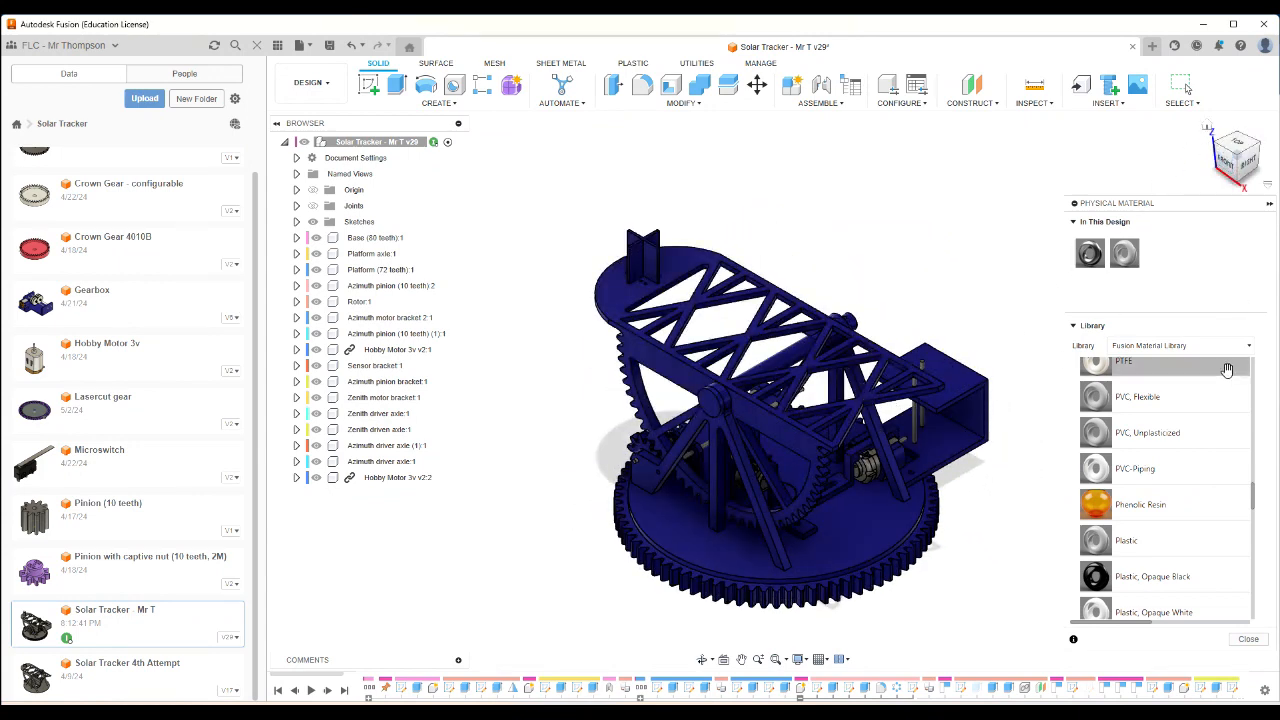
pyautogui.click(1249, 640)
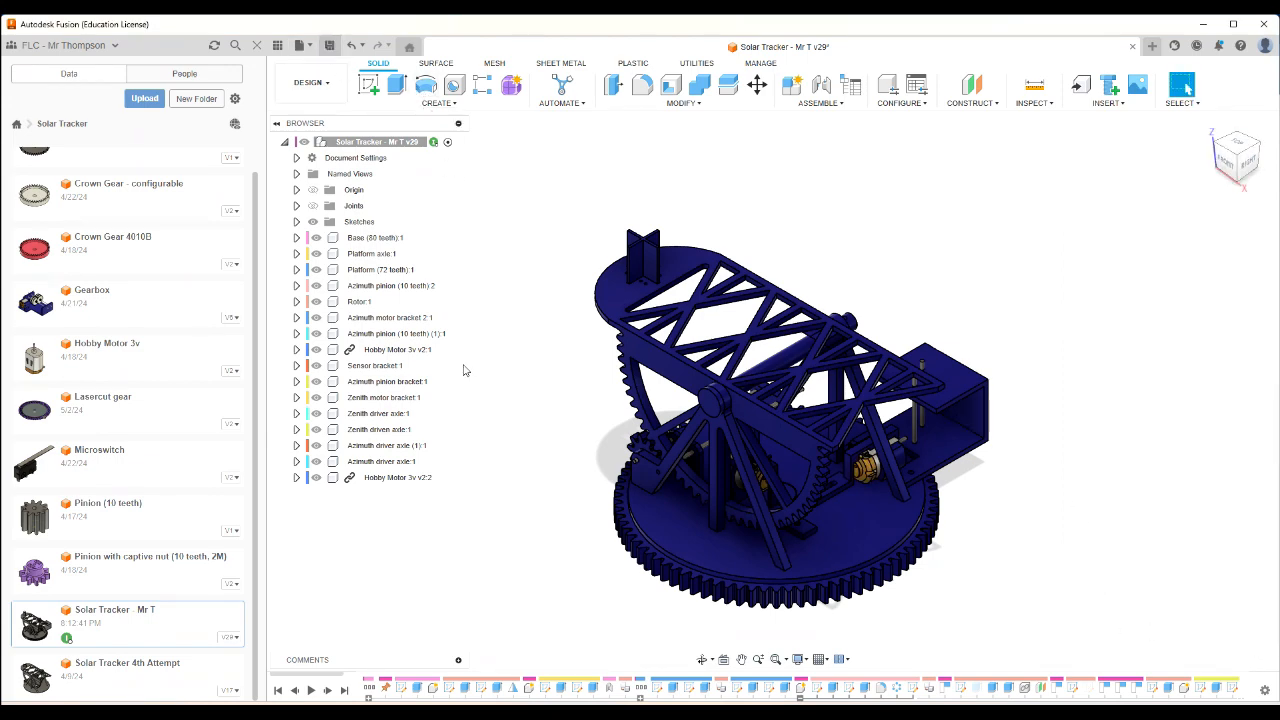
# Save the design with the version description "Plastic".
pyautogui.hotkey('ctrl', 's')
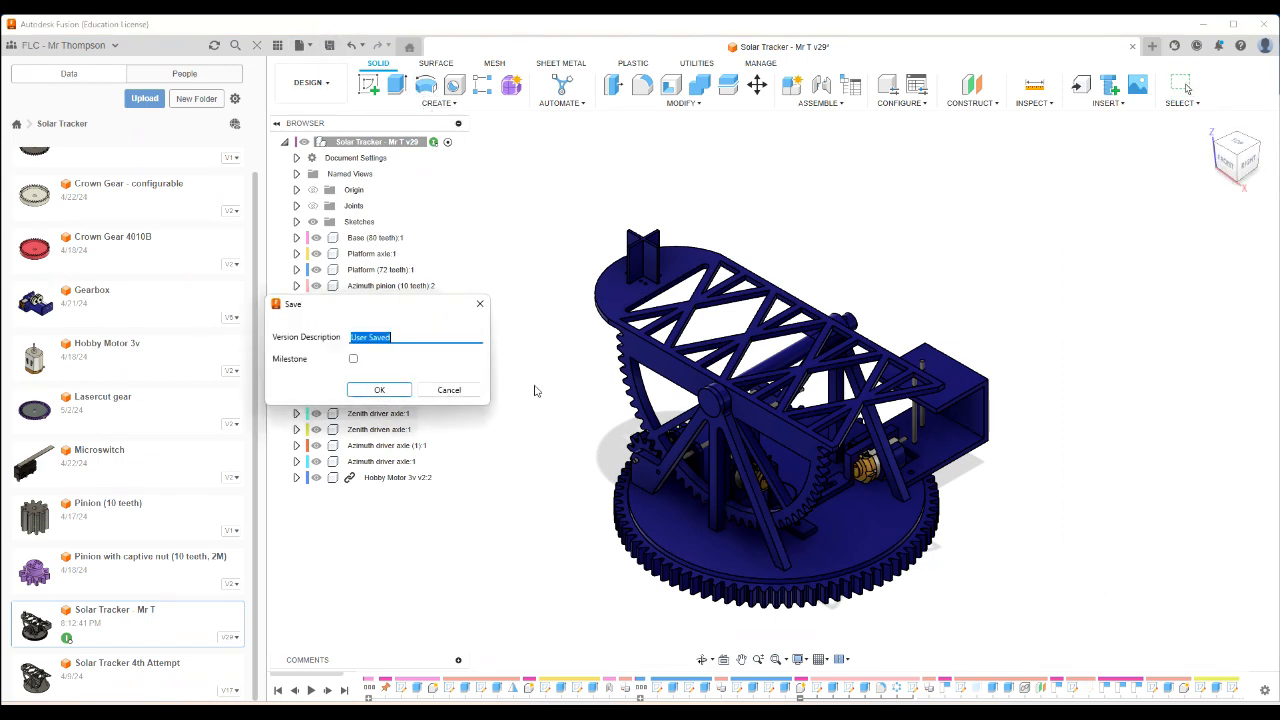
pyautogui.write('Plastic')
pyautogui.press('Return')
pyautogui.click(380, 390)
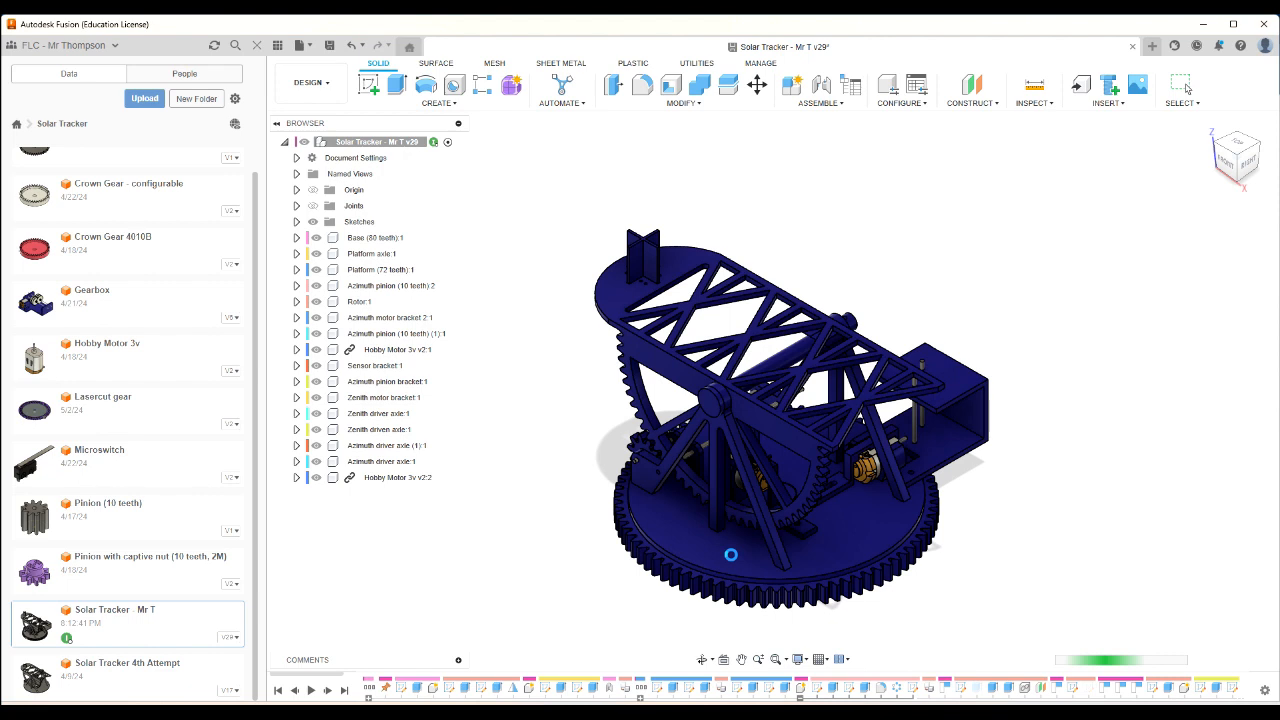
# Start a new drawing from the design, keeping Full Assembly as its contents.
pyautogui.click(310, 46)
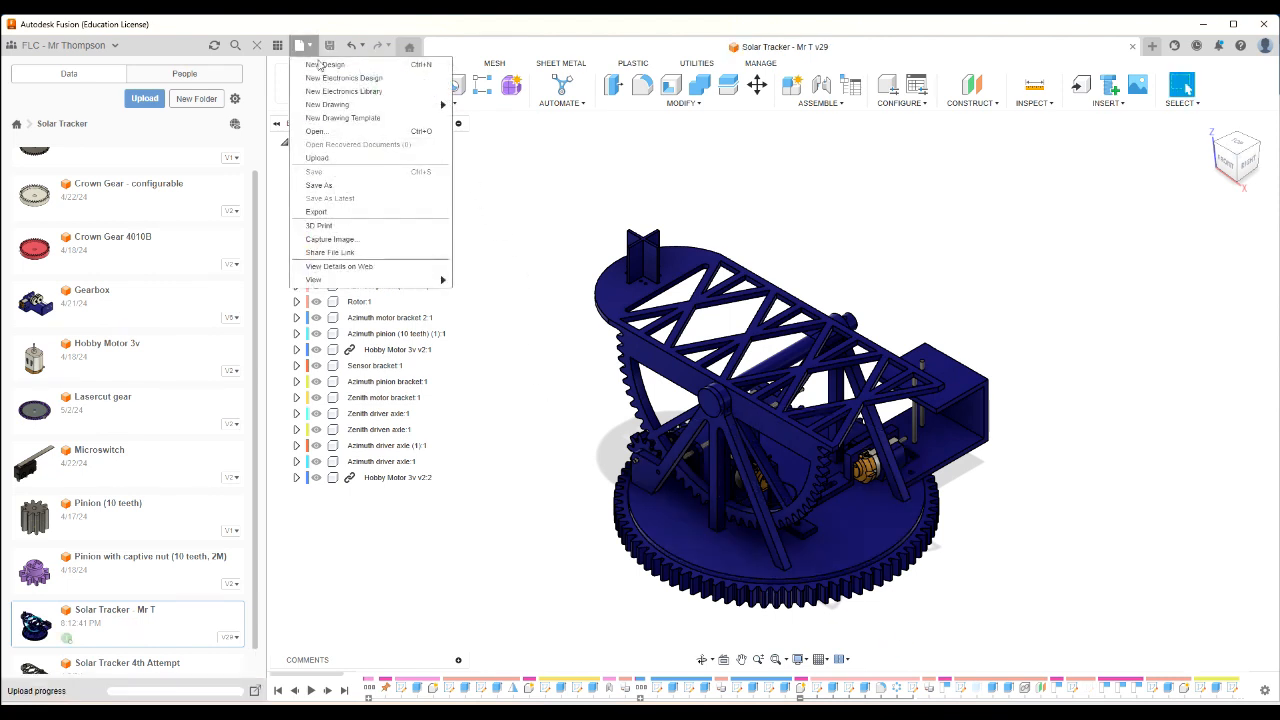
pyautogui.moveTo(334, 110)
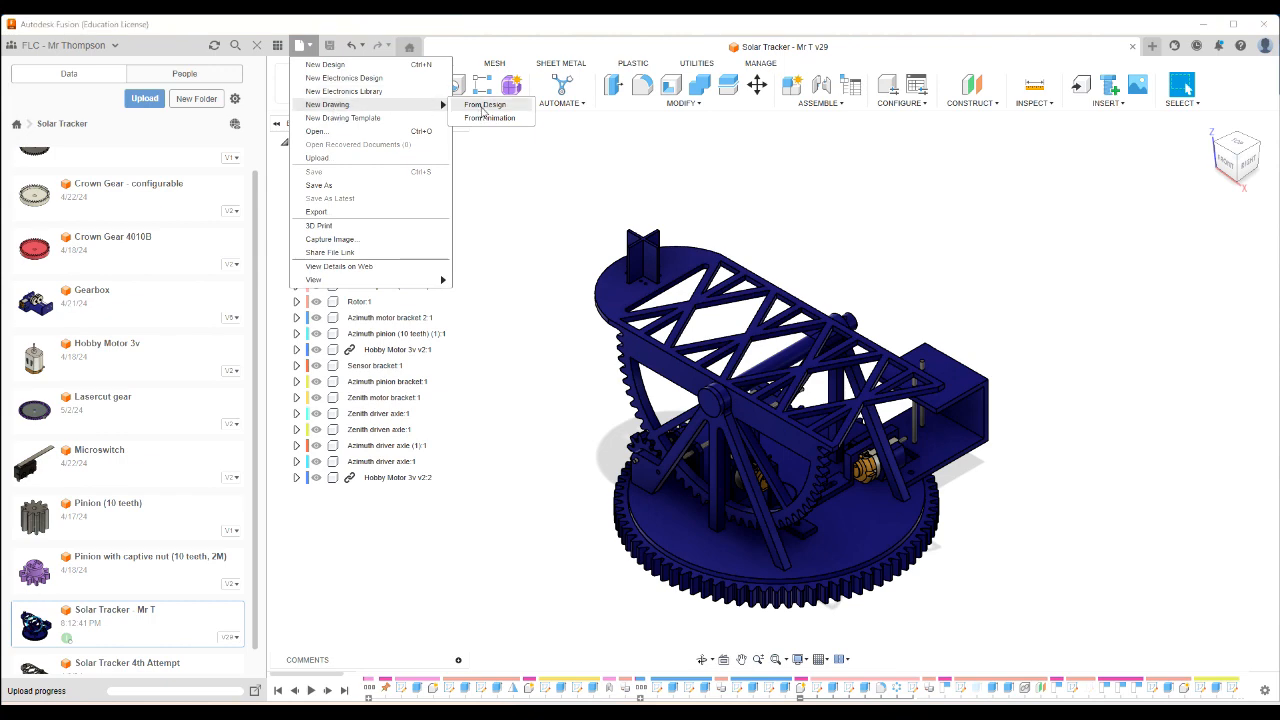
pyautogui.click(484, 105)
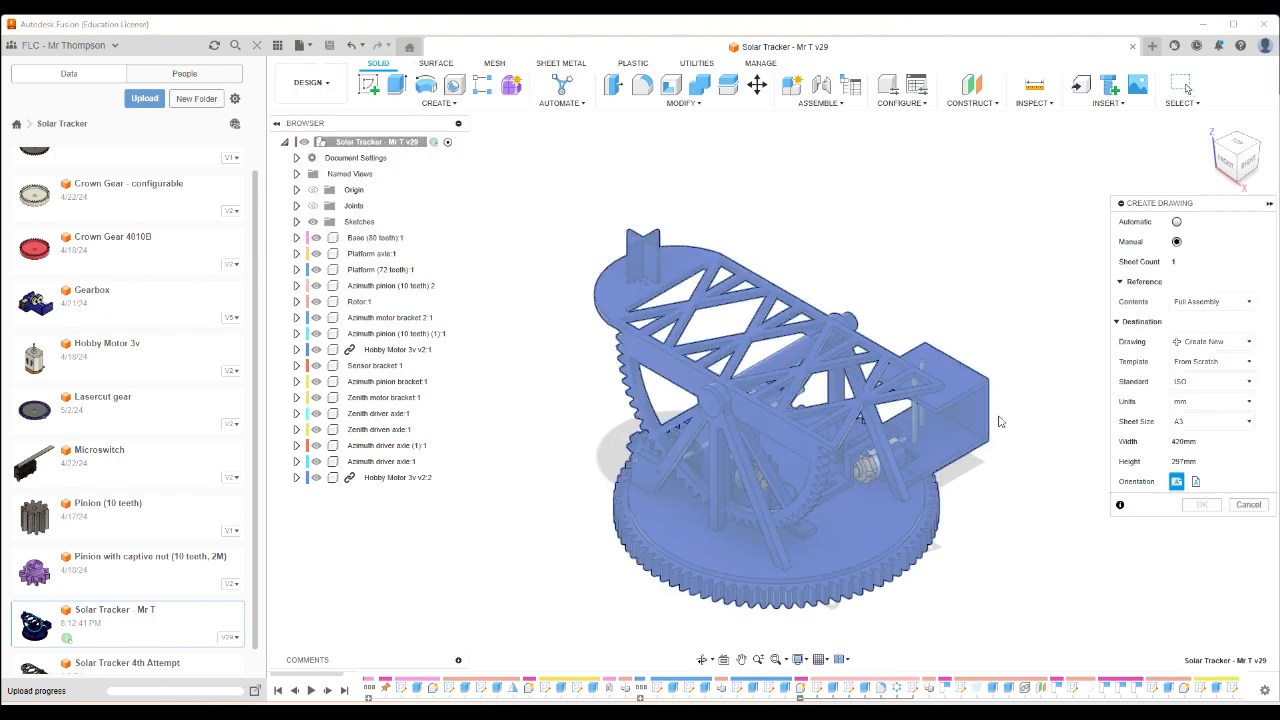
pyautogui.click(1230, 301)
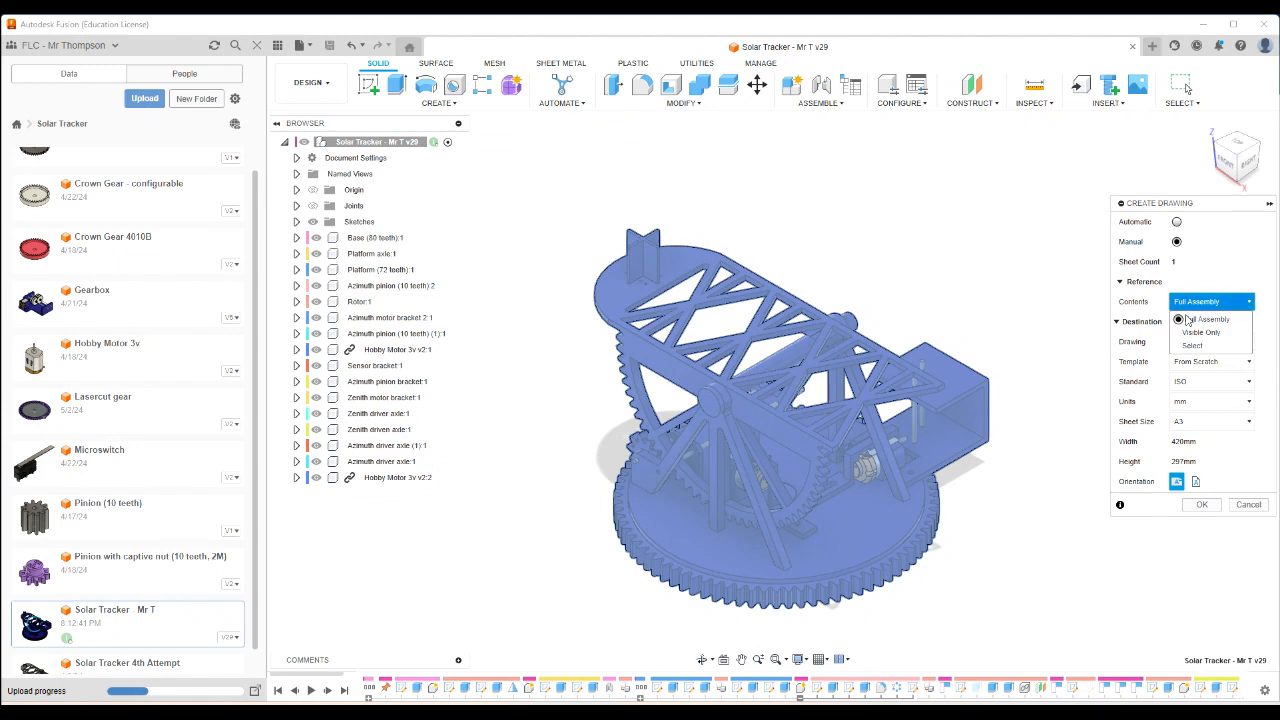
pyautogui.click(1100, 316)
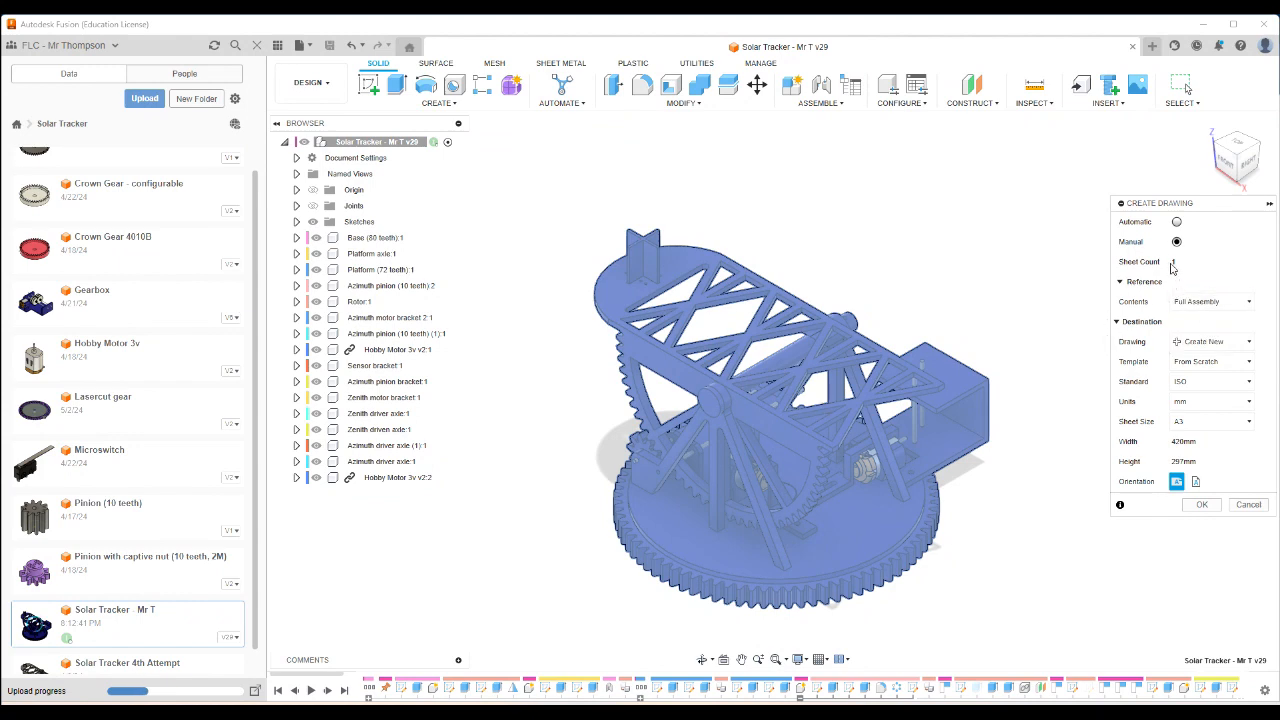
# Generate the drawing automatically with the First Level sheet structure and open the finished drawing.
pyautogui.click(1176, 222)
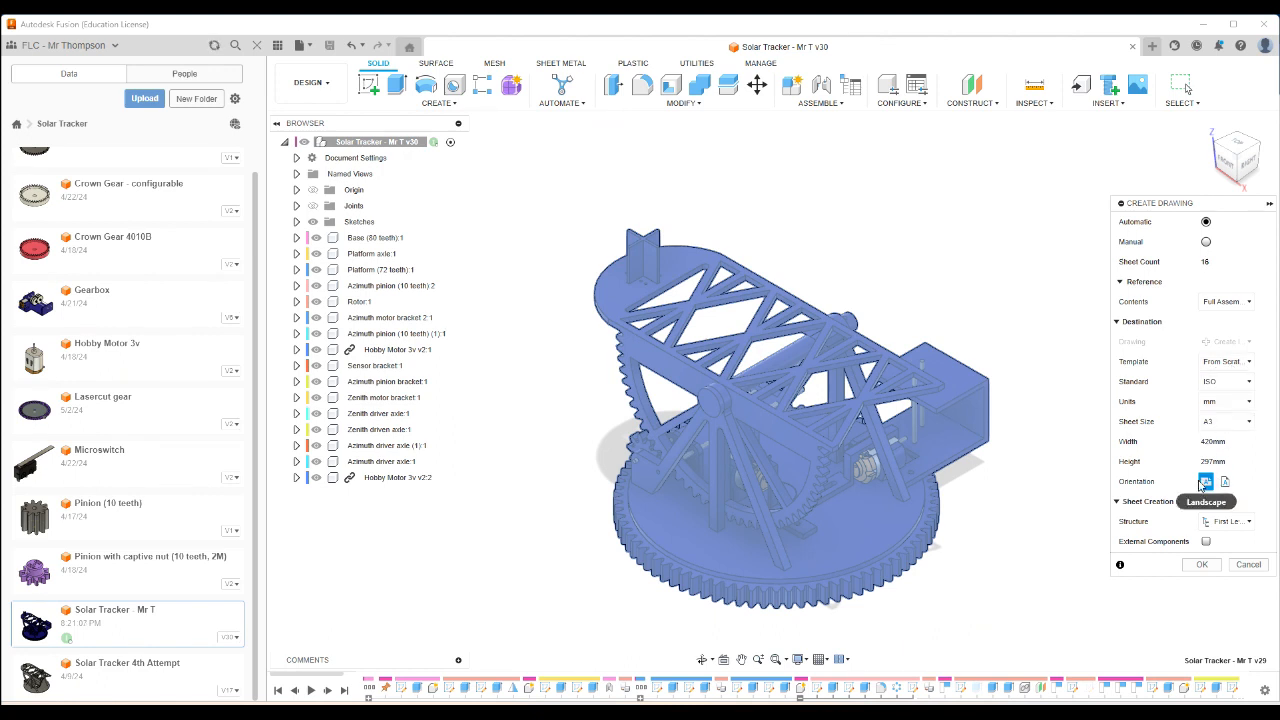
pyautogui.click(1249, 522)
pyautogui.click(1232, 539)
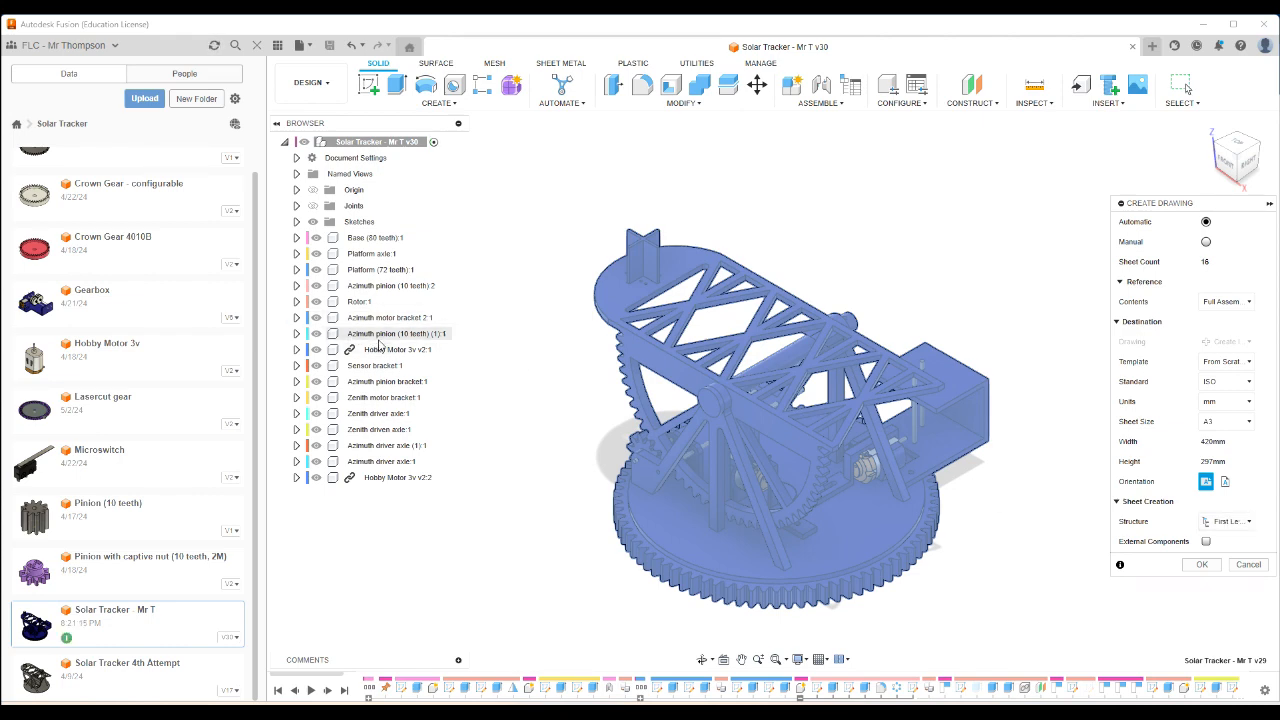
pyautogui.click(1246, 522)
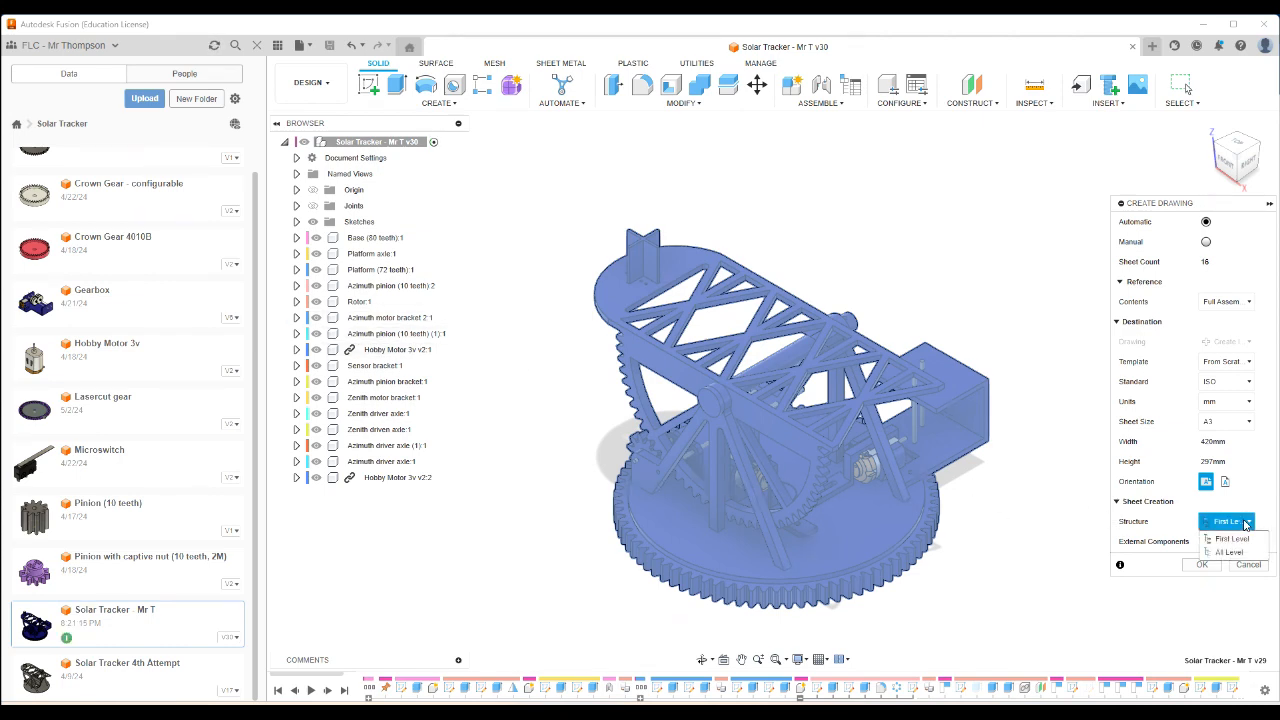
pyautogui.click(1234, 538)
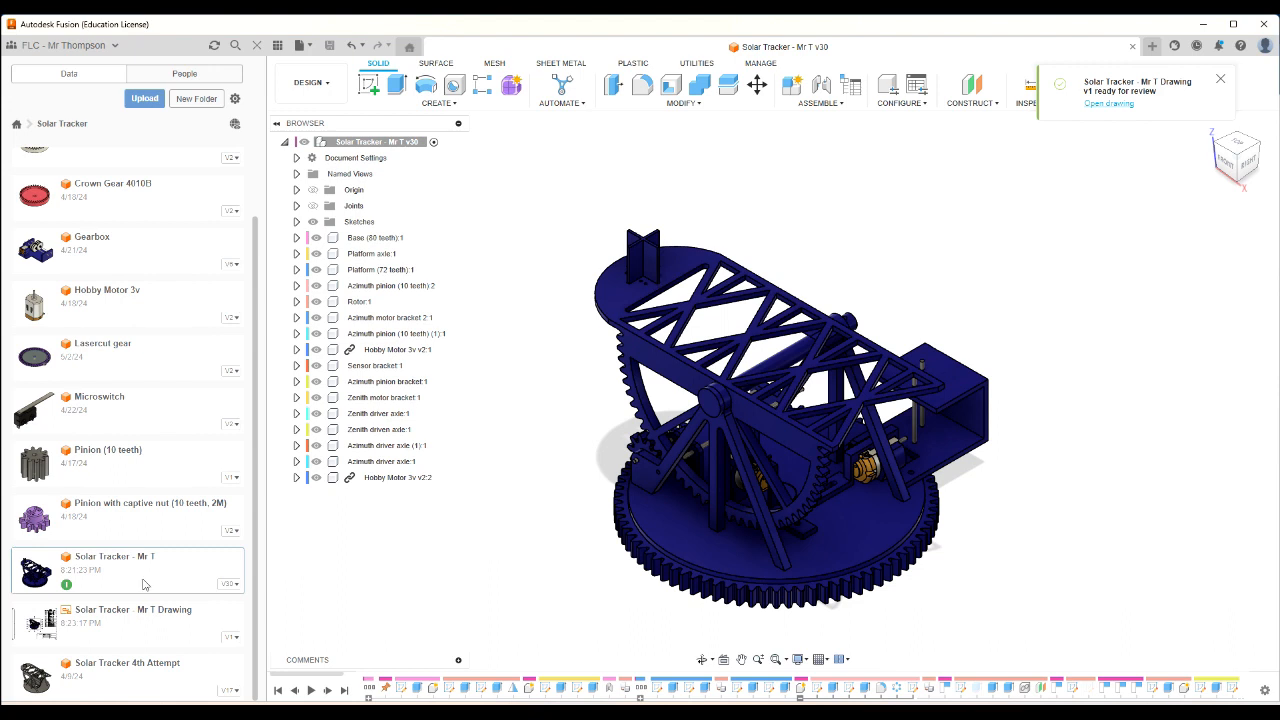
pyautogui.click(93, 634)
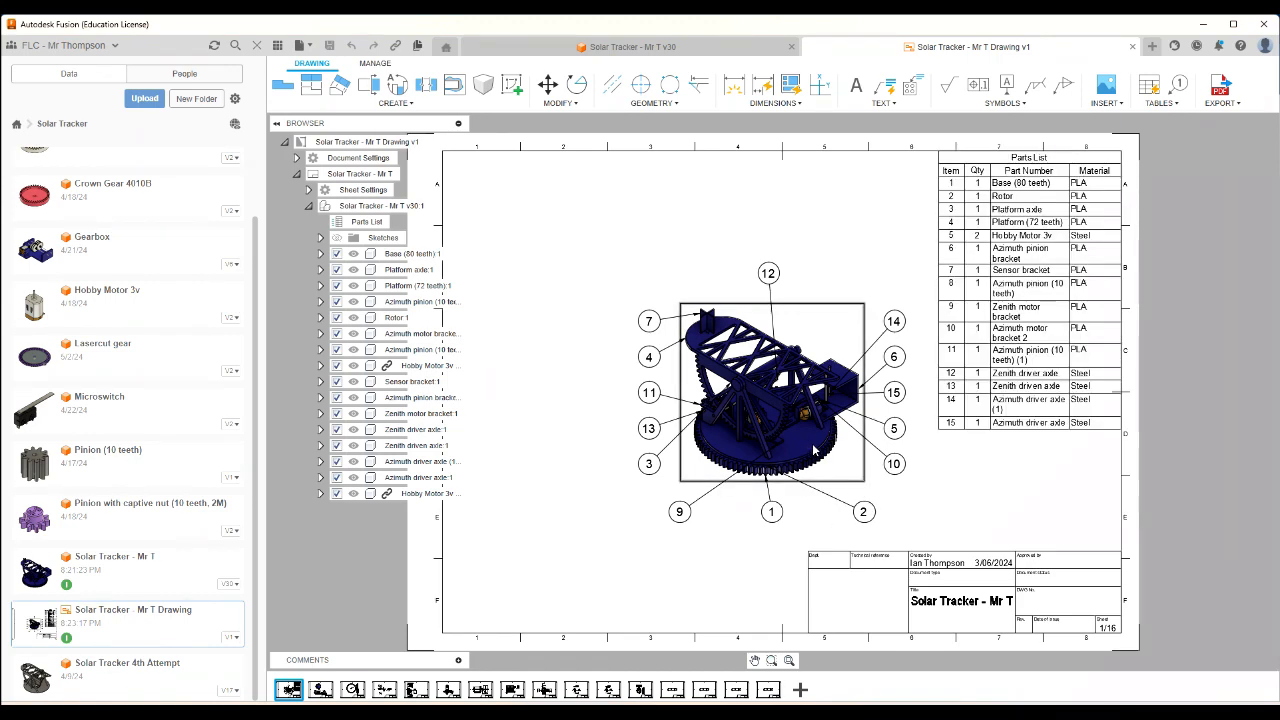
# Move the isometric assembly view further from the parts list on sheet 1, and space out the three orthographic views on sheet 2.
pyautogui.click(814, 449)
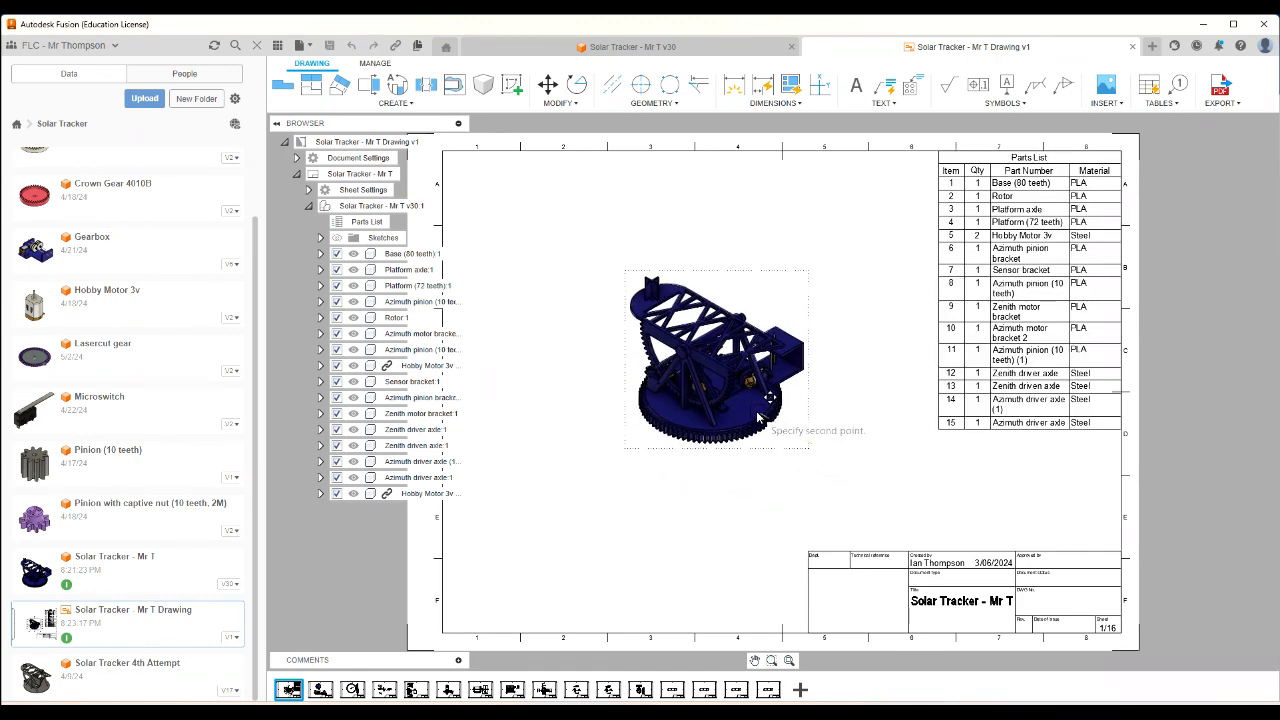
pyautogui.click(759, 415)
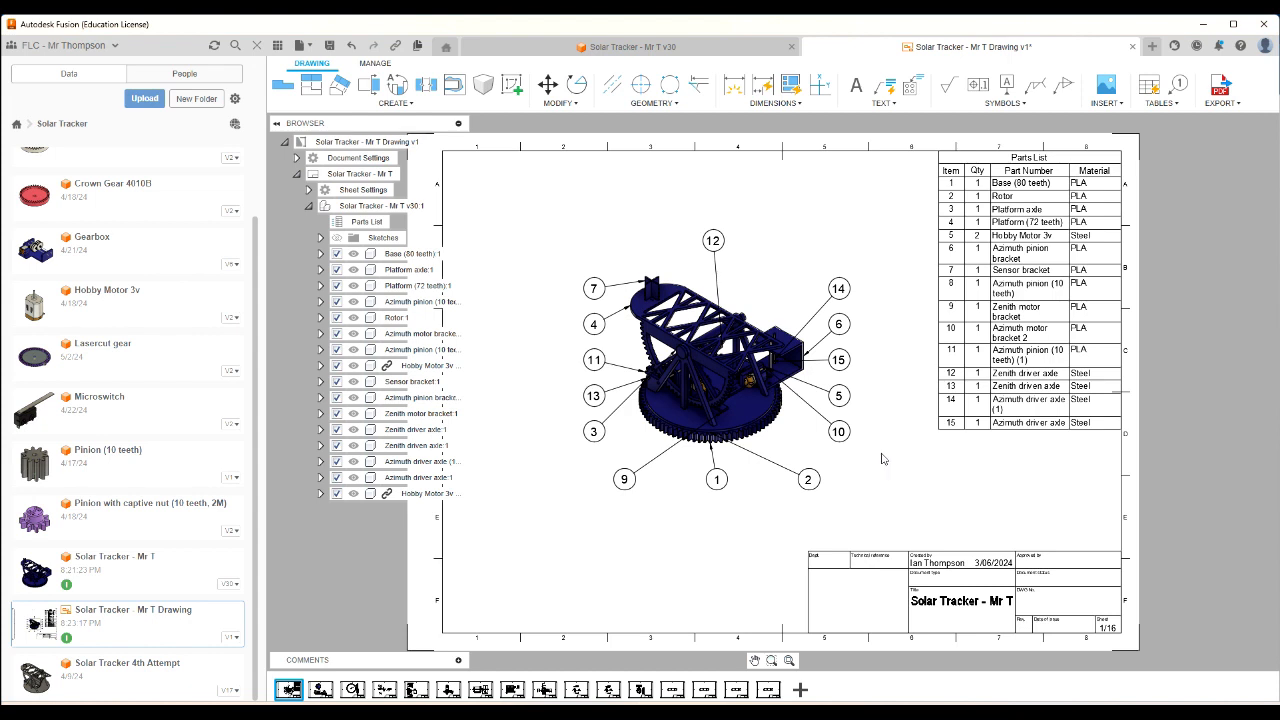
pyautogui.click(320, 689)
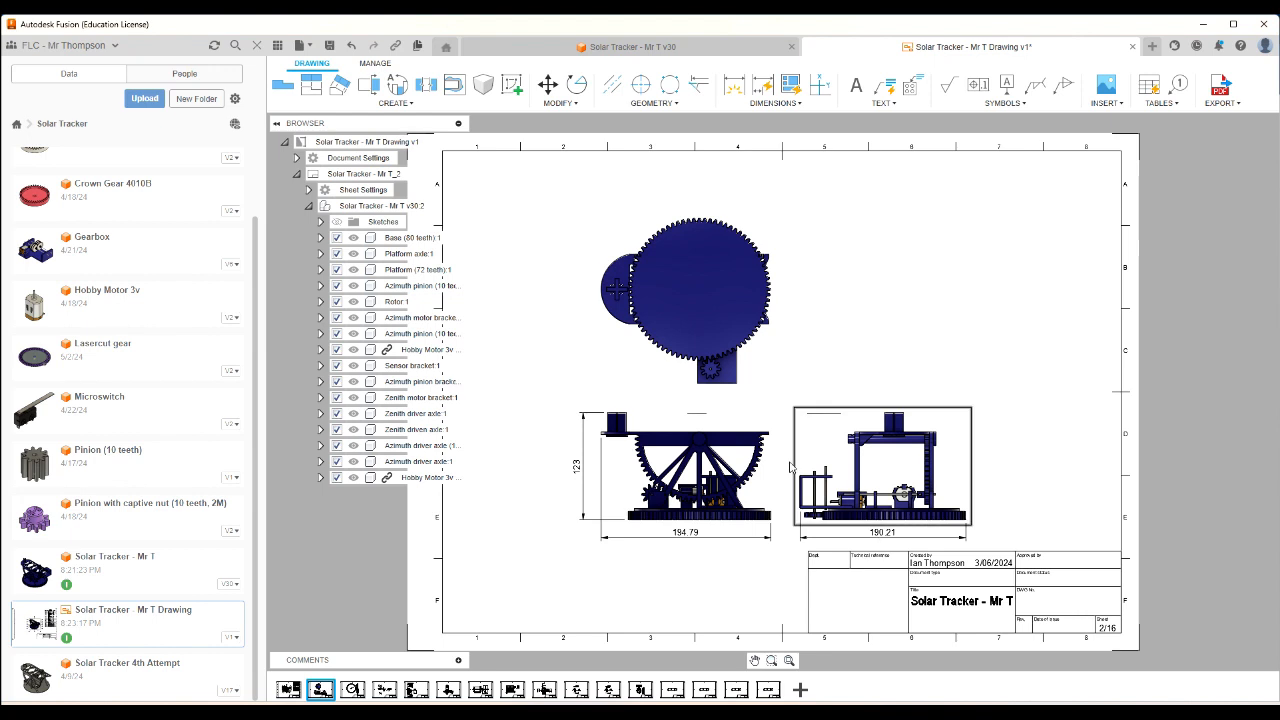
pyautogui.moveTo(755, 424); pyautogui.dragTo(688, 338)
pyautogui.moveTo(901, 458); pyautogui.dragTo(892, 423)
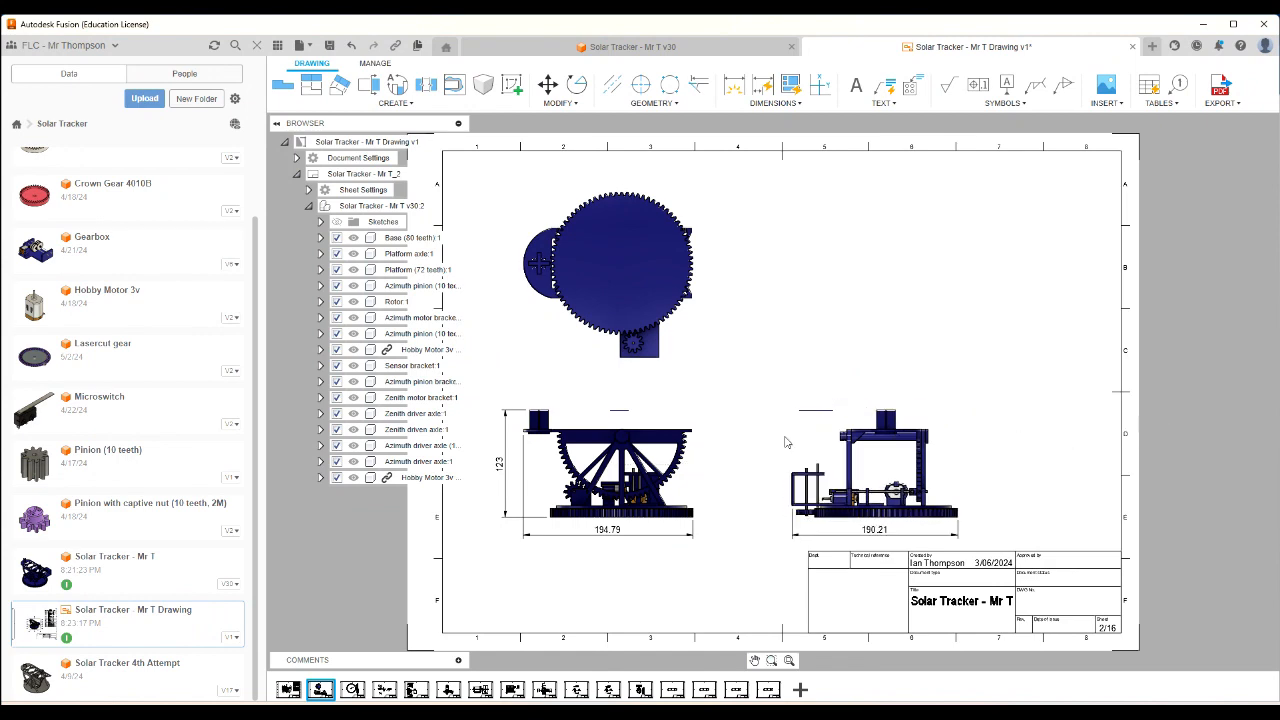
pyautogui.moveTo(666, 427); pyautogui.dragTo(685, 406)
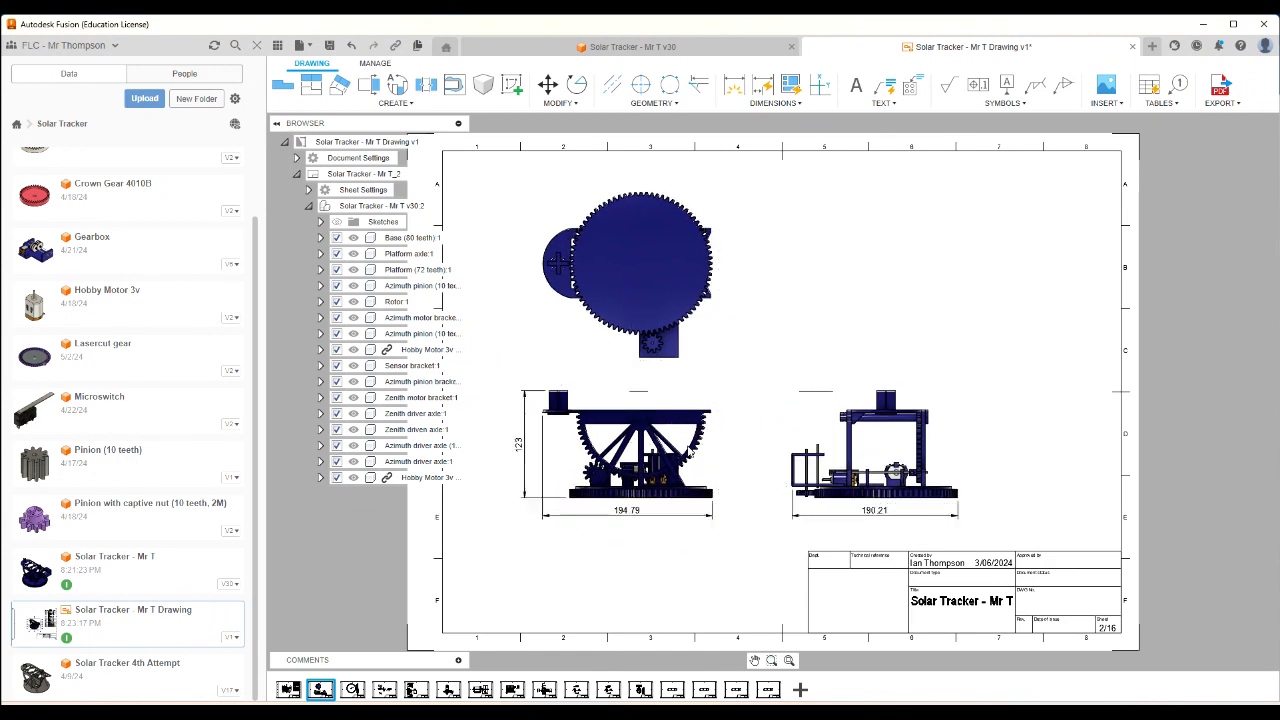
# Look through the generated part sheets, checking the axle, bracket and base gear drawings, and return to the first sheet.
pyautogui.click(672, 689)
pyautogui.click(704, 689)
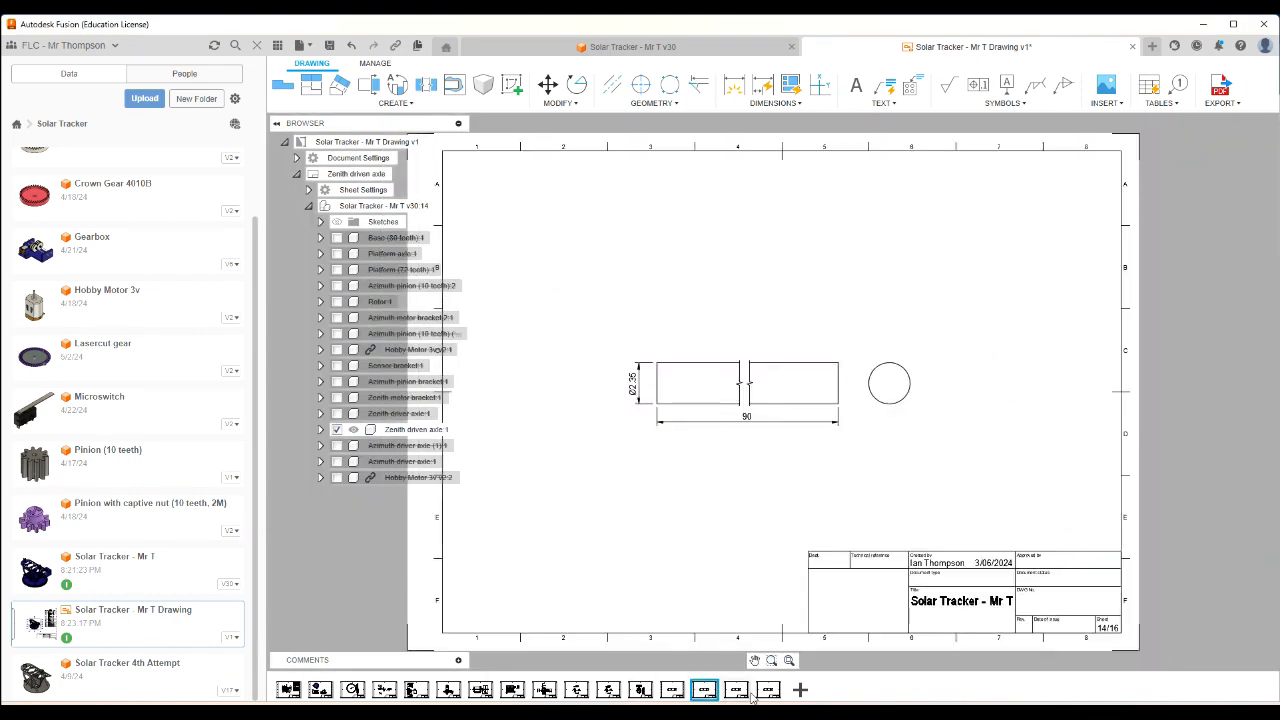
pyautogui.click(744, 696)
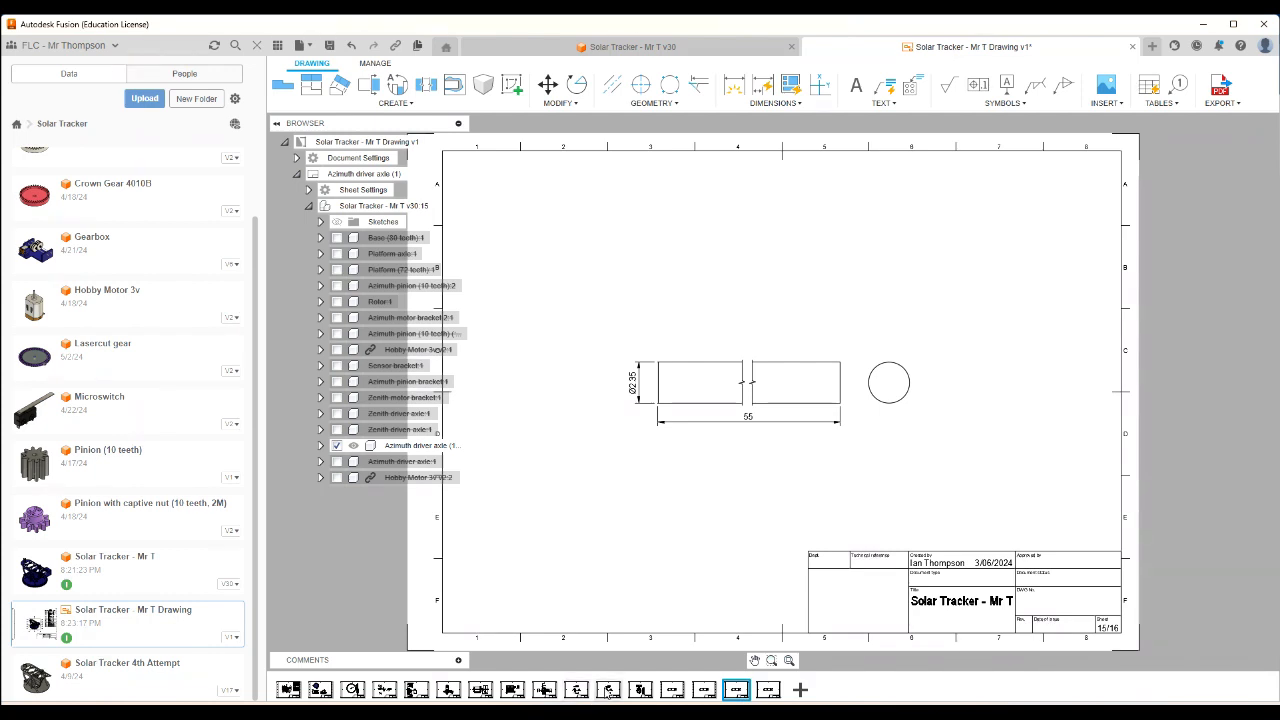
pyautogui.click(608, 690)
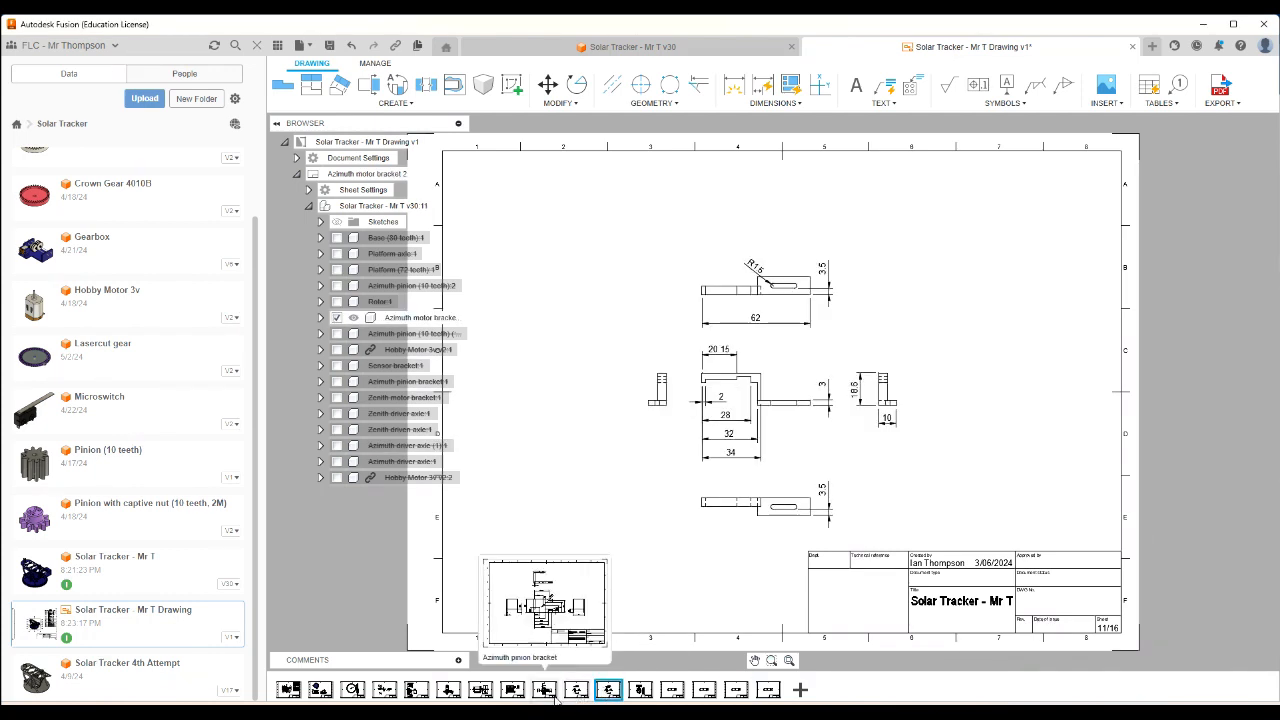
pyautogui.click(556, 699)
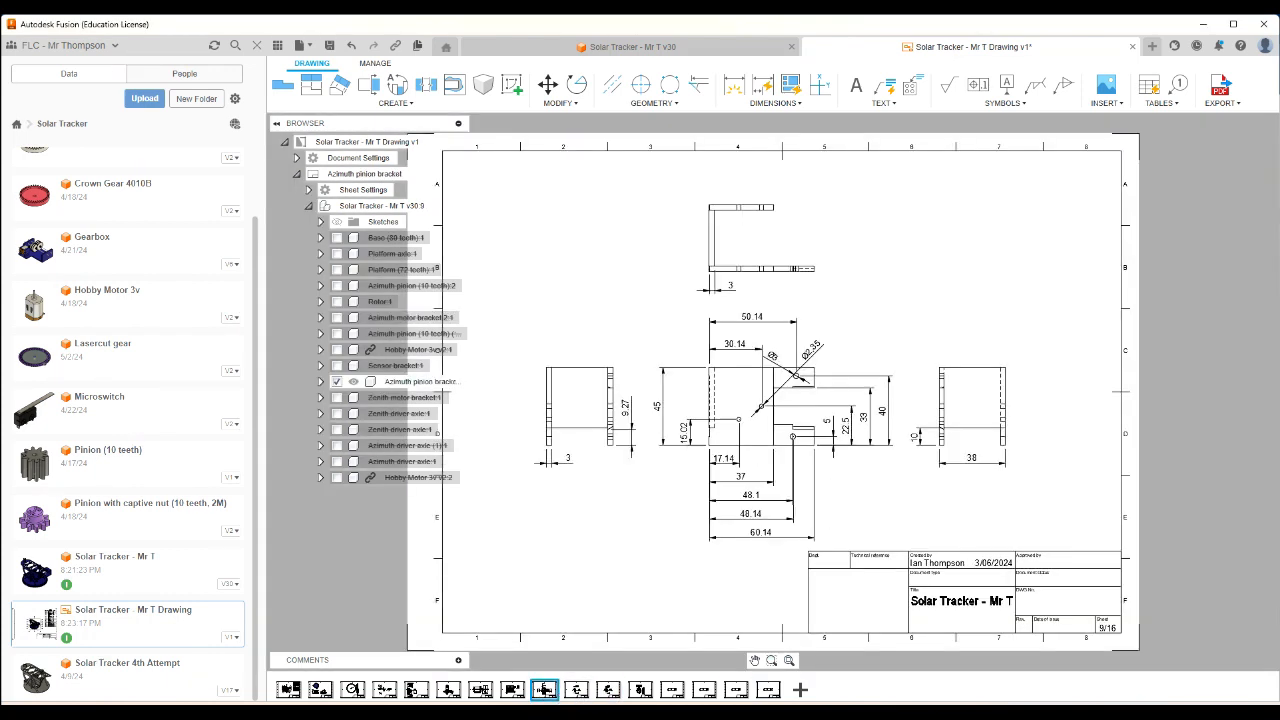
pyautogui.click(352, 690)
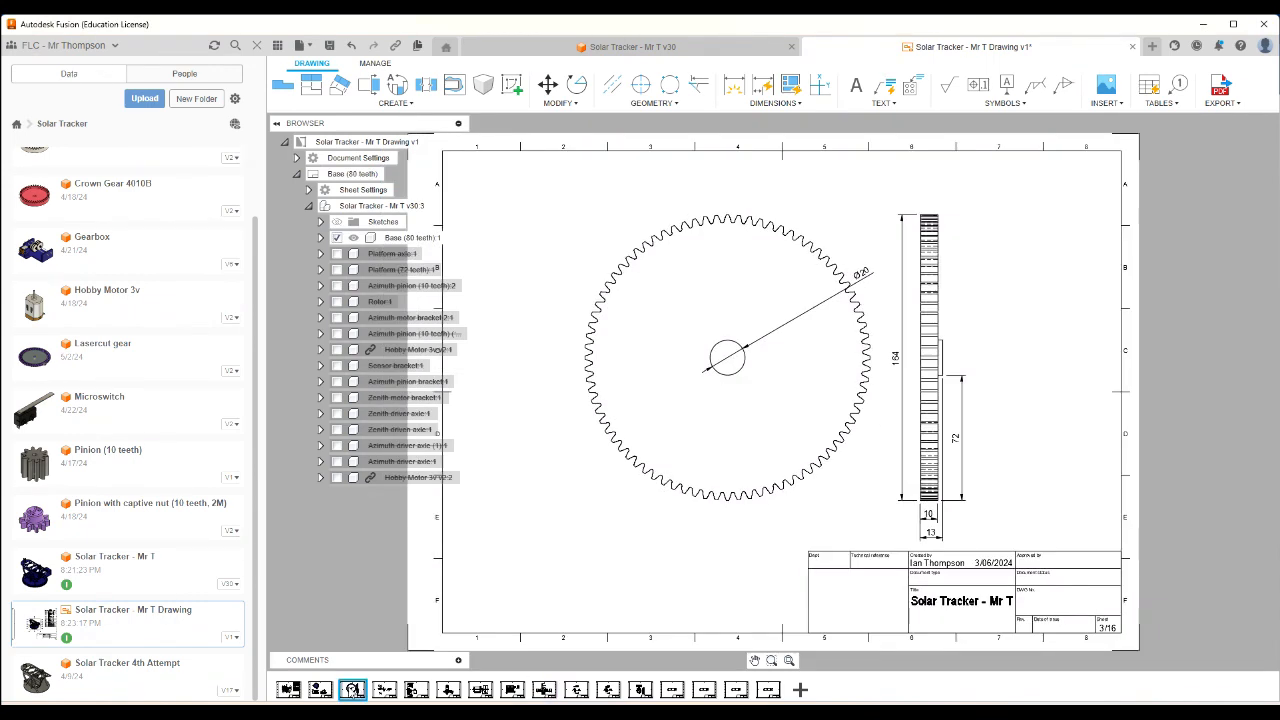
pyautogui.click(320, 690)
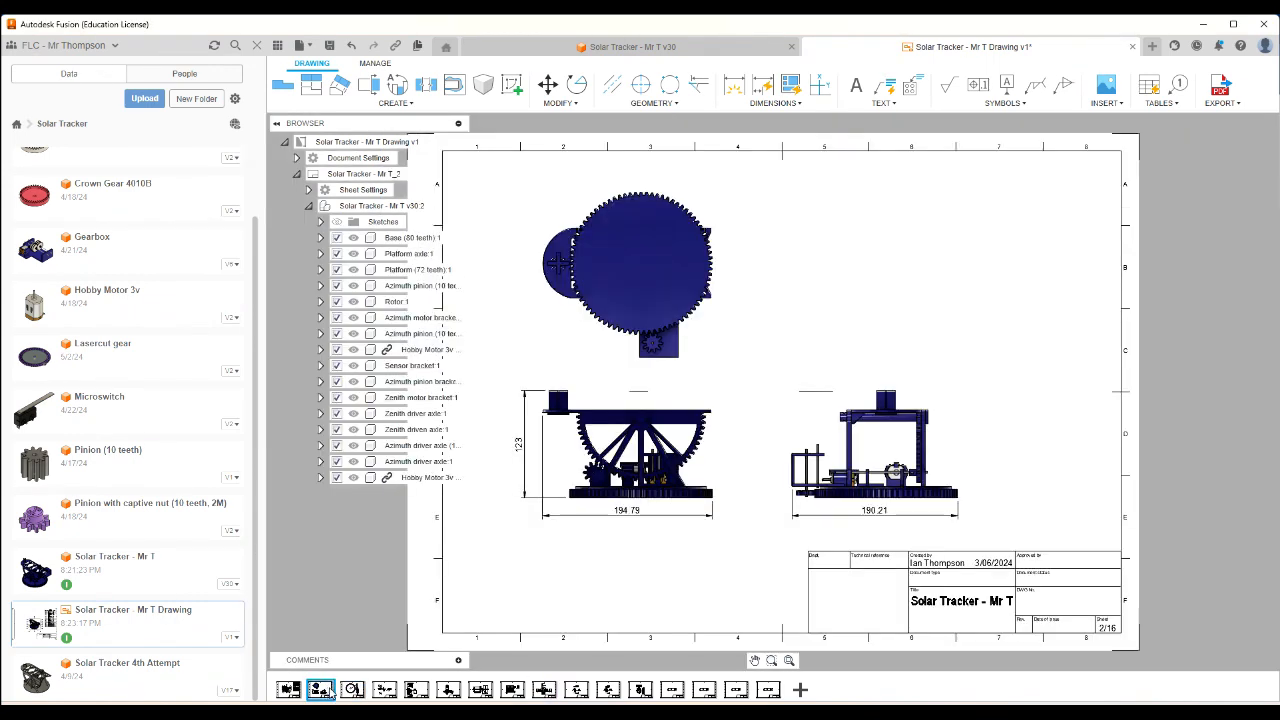
pyautogui.click(288, 690)
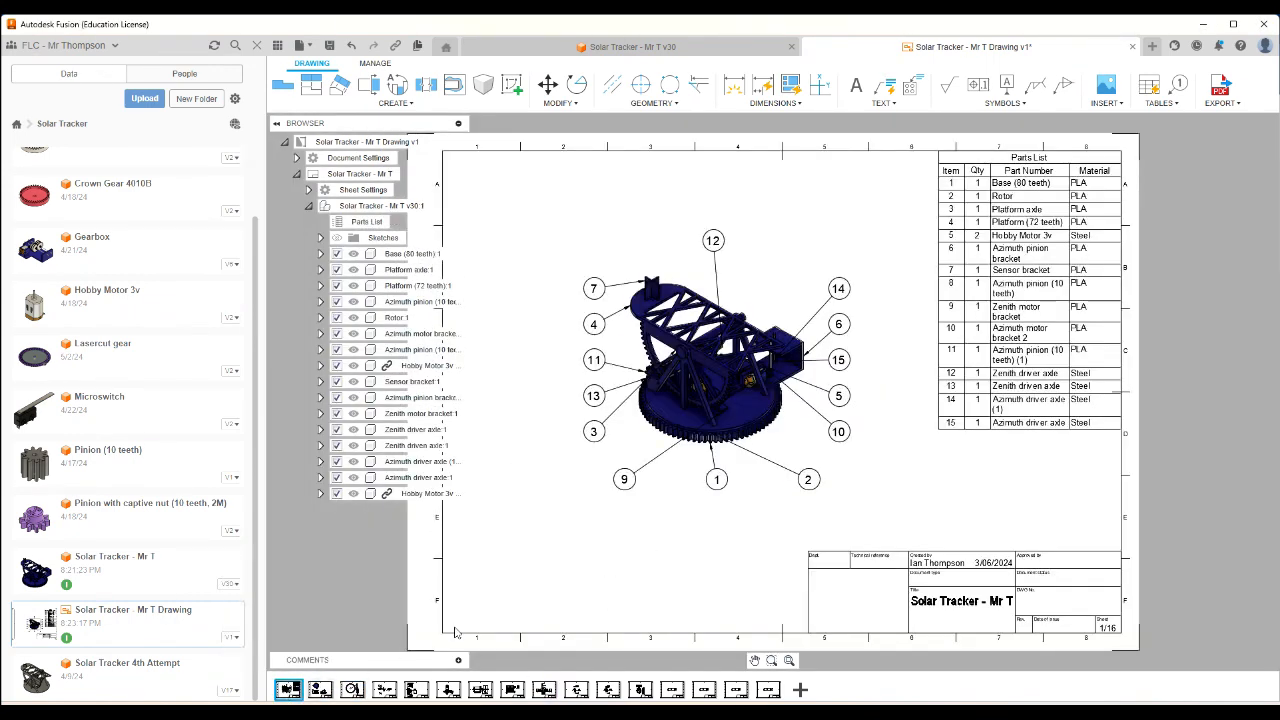
# Delete the underside view above the front view on sheet 2.
pyautogui.click(320, 690)
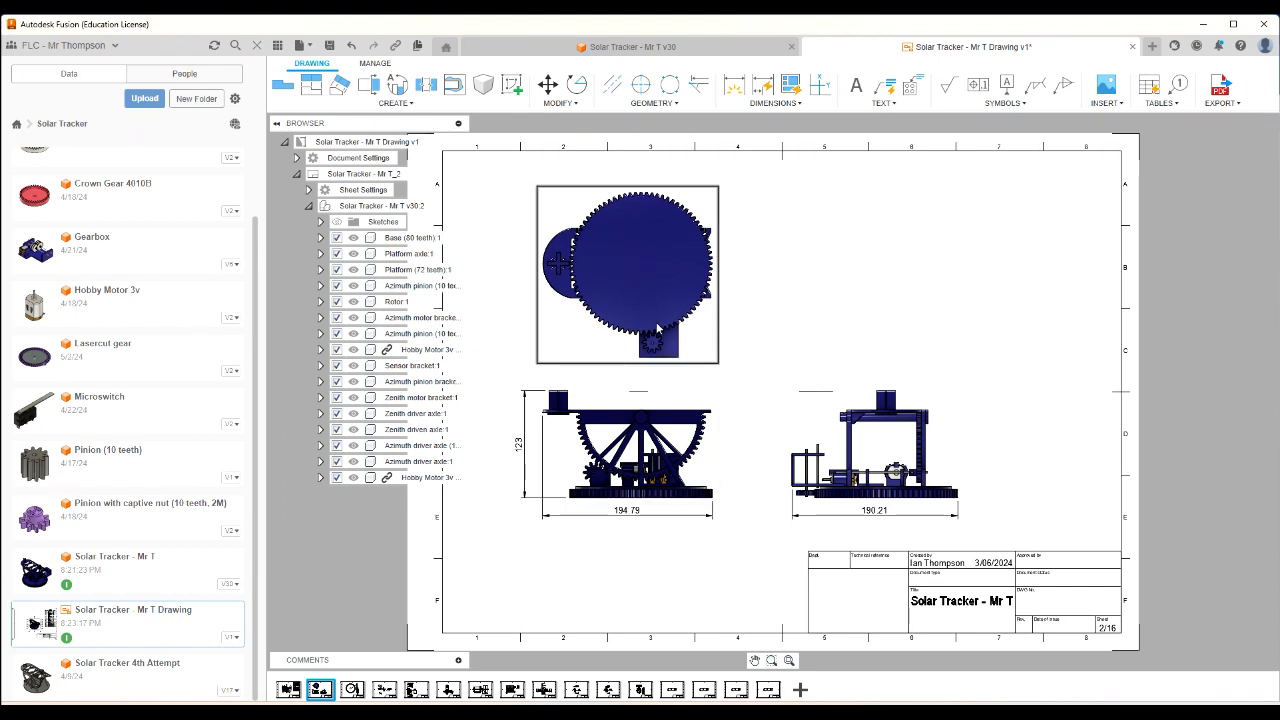
pyautogui.click(709, 352)
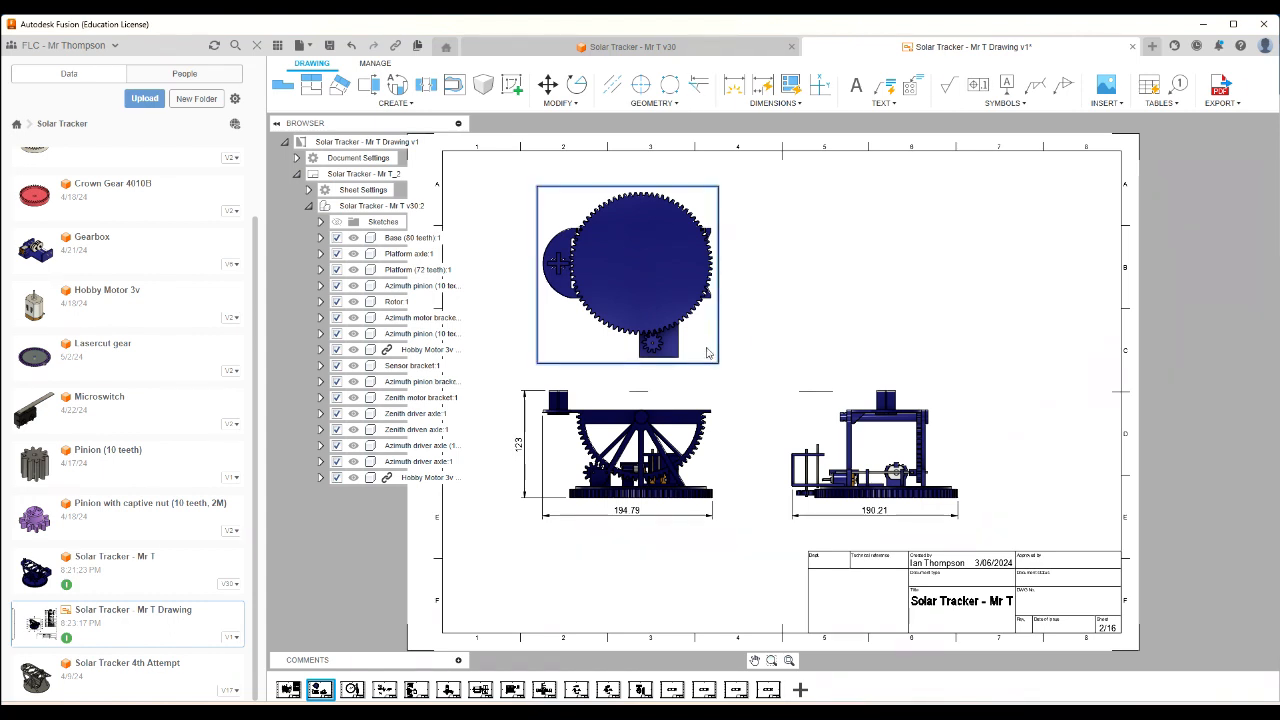
pyautogui.press('Delete')
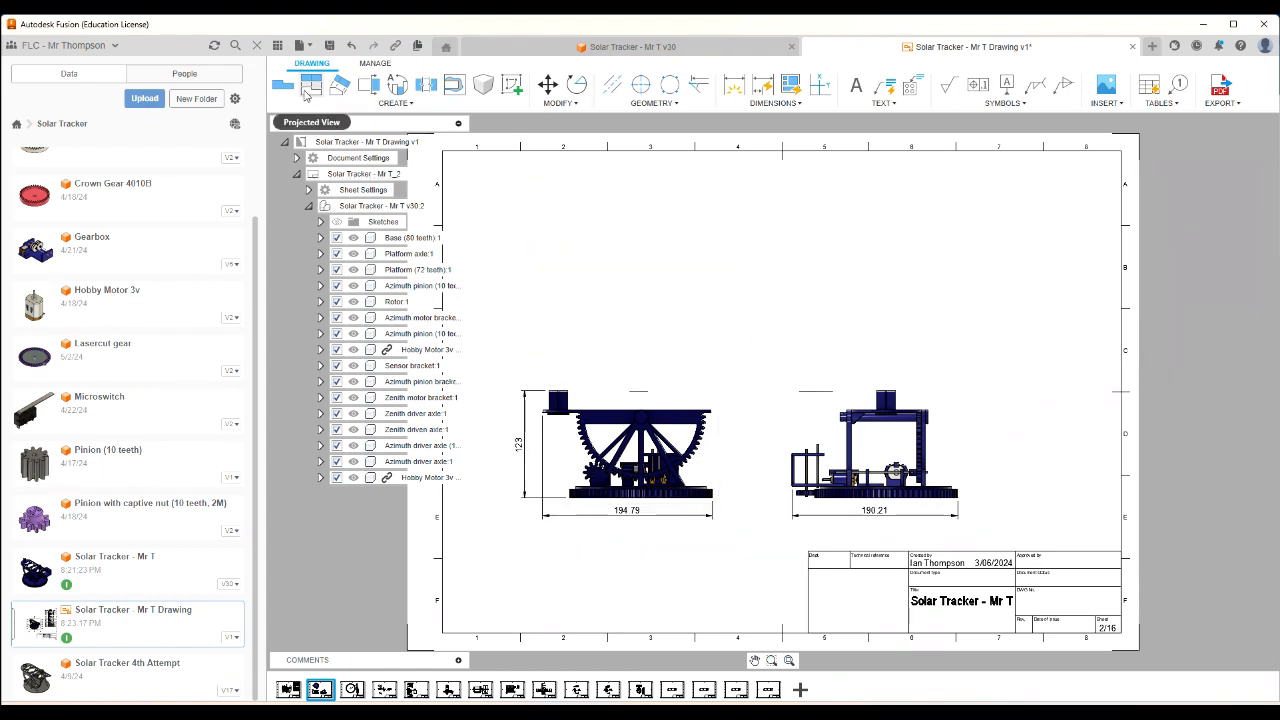
# Project a plan view downward from the front view and move it into the empty space above the front view.
pyautogui.click(311, 85)
pyautogui.click(632, 448)
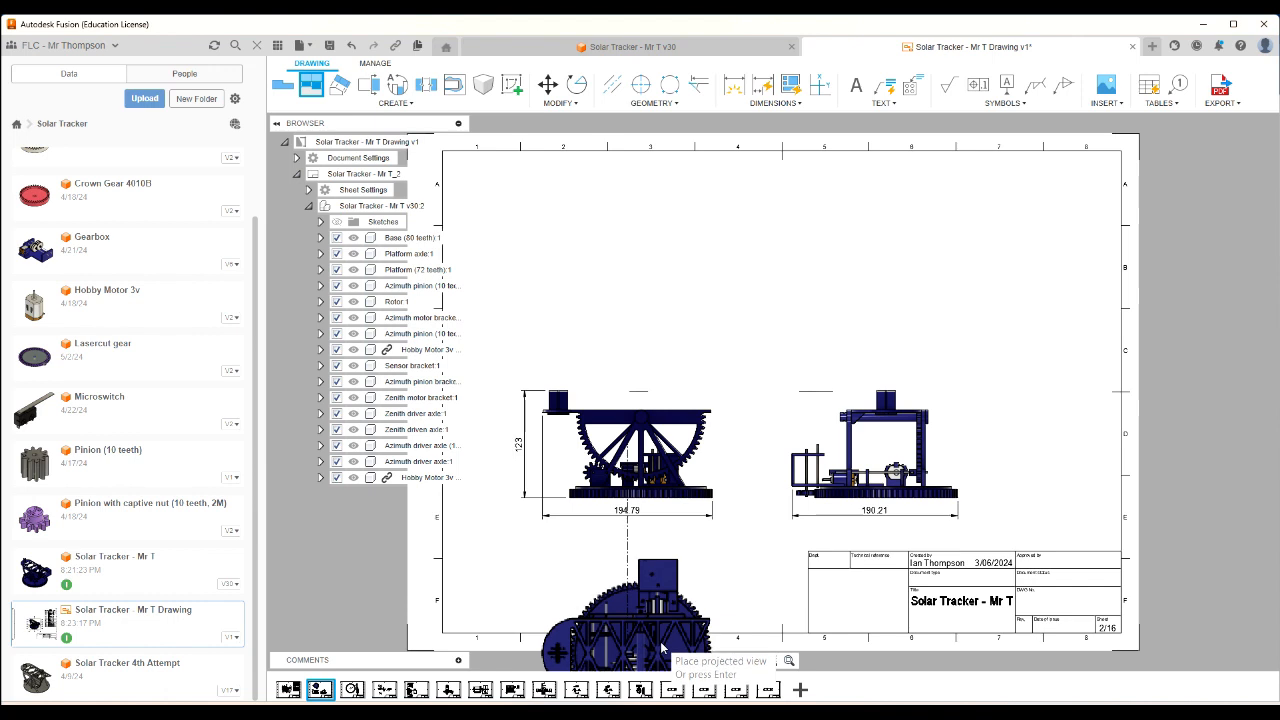
pyautogui.click(656, 620)
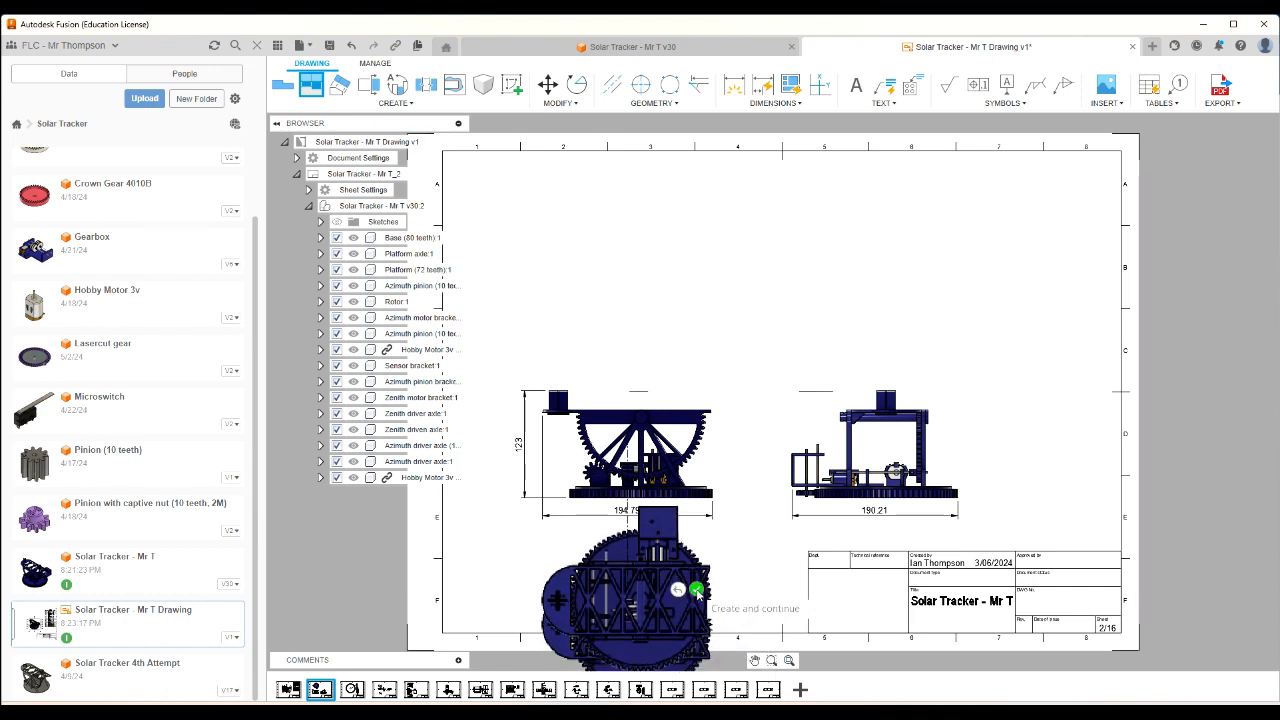
pyautogui.click(697, 590)
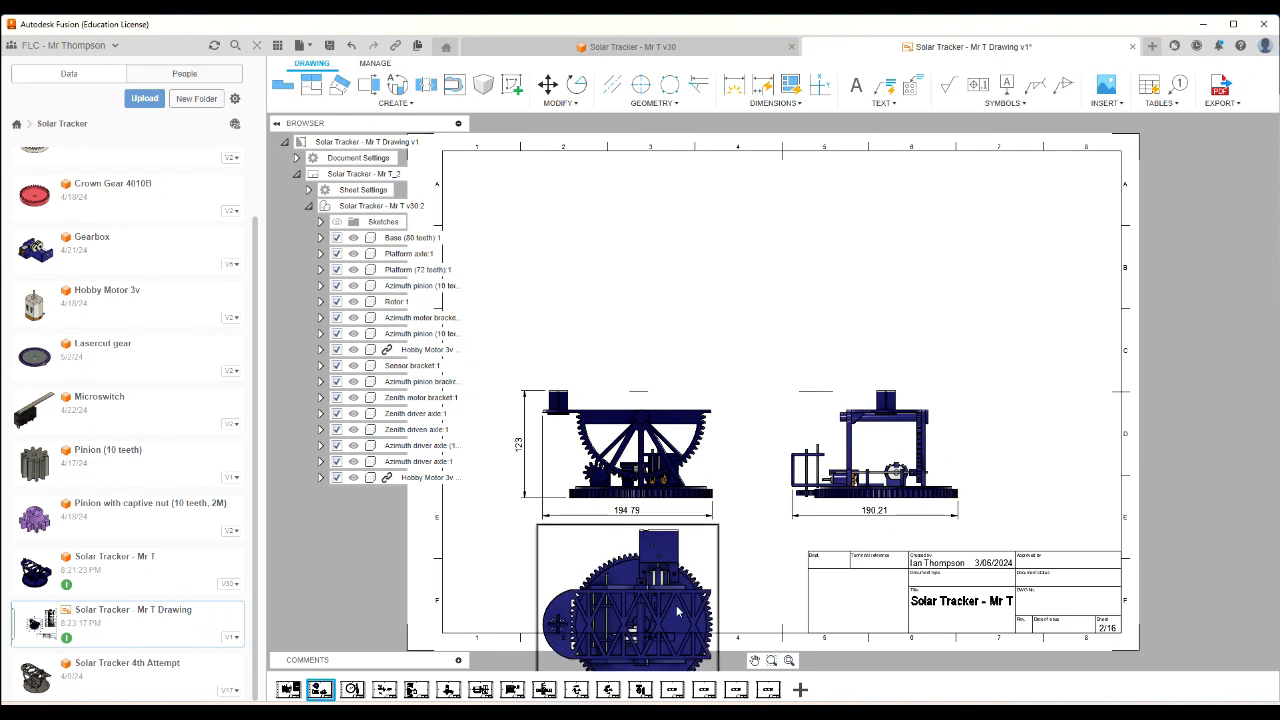
pyautogui.moveTo(688, 555)
pyautogui.mouseDown()
pyautogui.moveTo(686, 205)
pyautogui.moveTo(688, 220)
pyautogui.mouseUp()
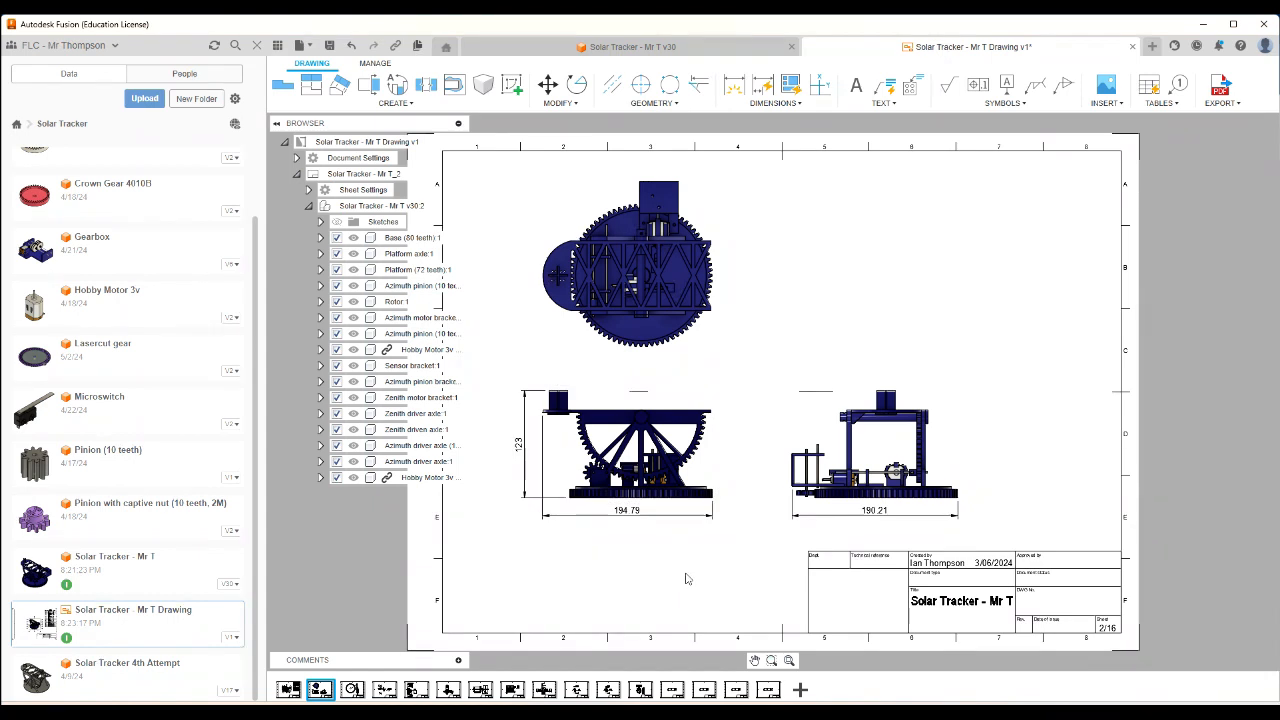
# Set the projected plan view's style to unshaded visible edges.
pyautogui.click(697, 343)
pyautogui.doubleClick(697, 343)
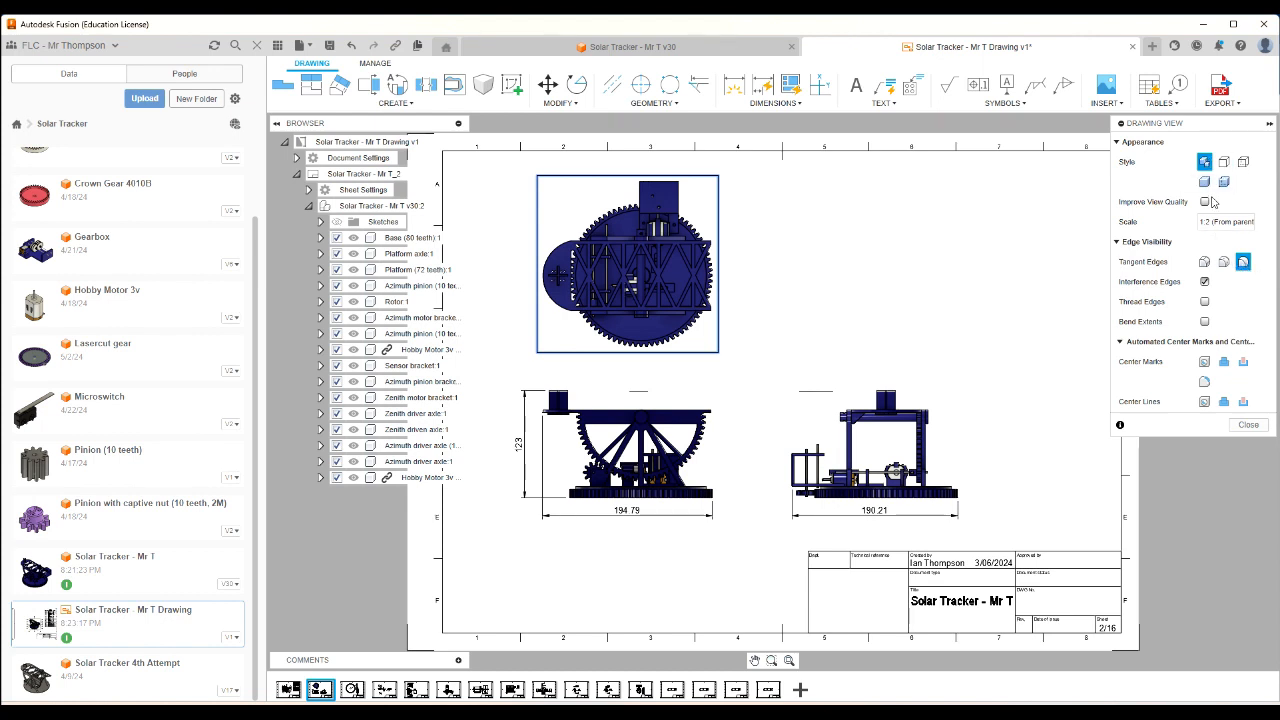
pyautogui.click(1204, 162)
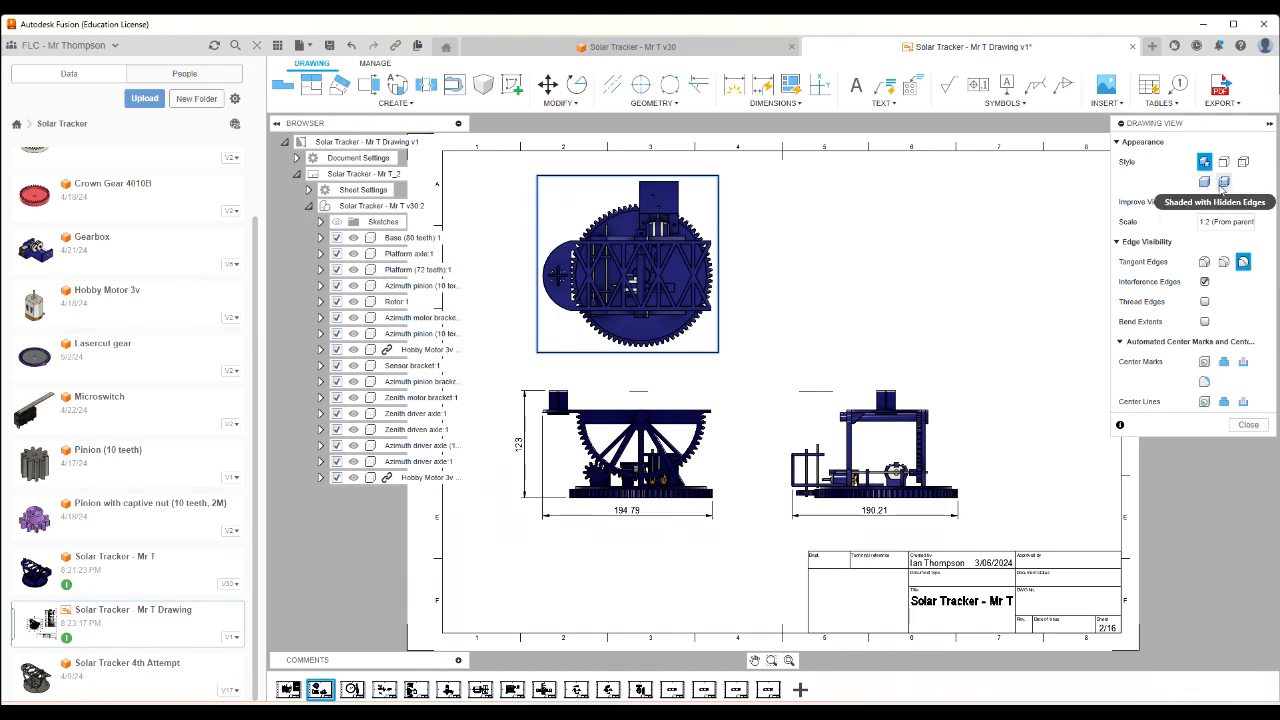
pyautogui.click(1223, 183)
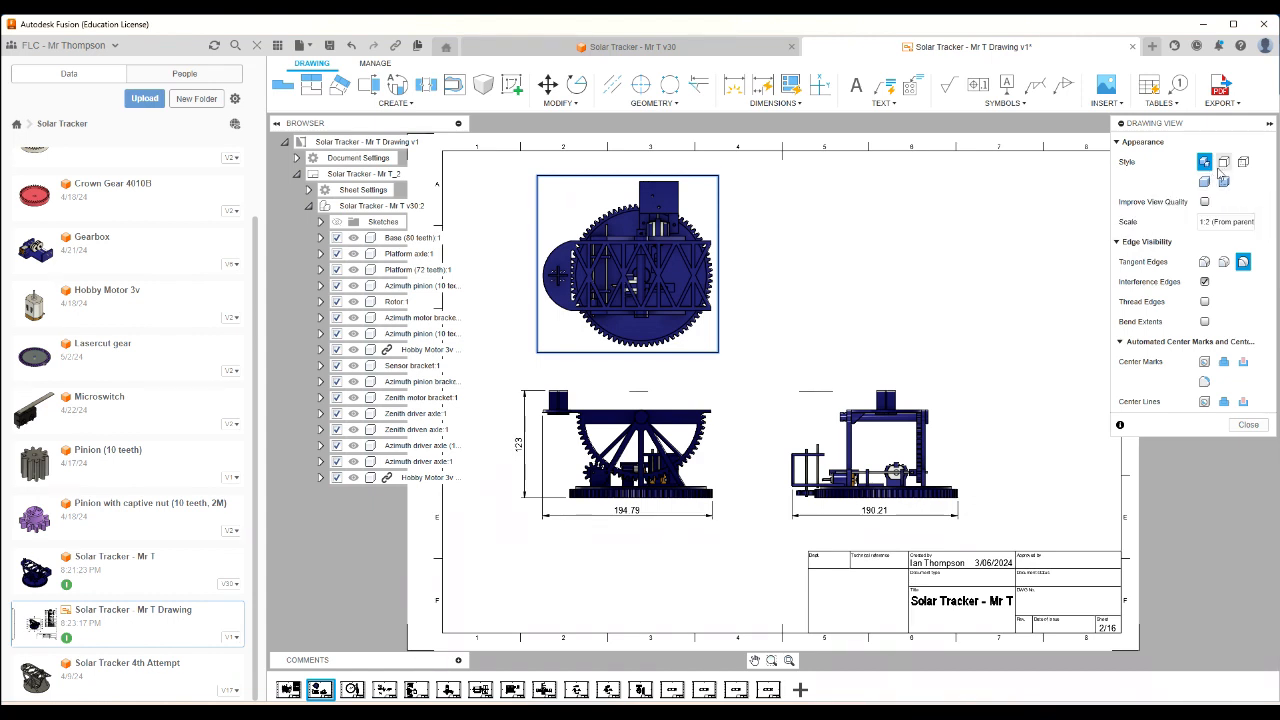
pyautogui.click(1224, 163)
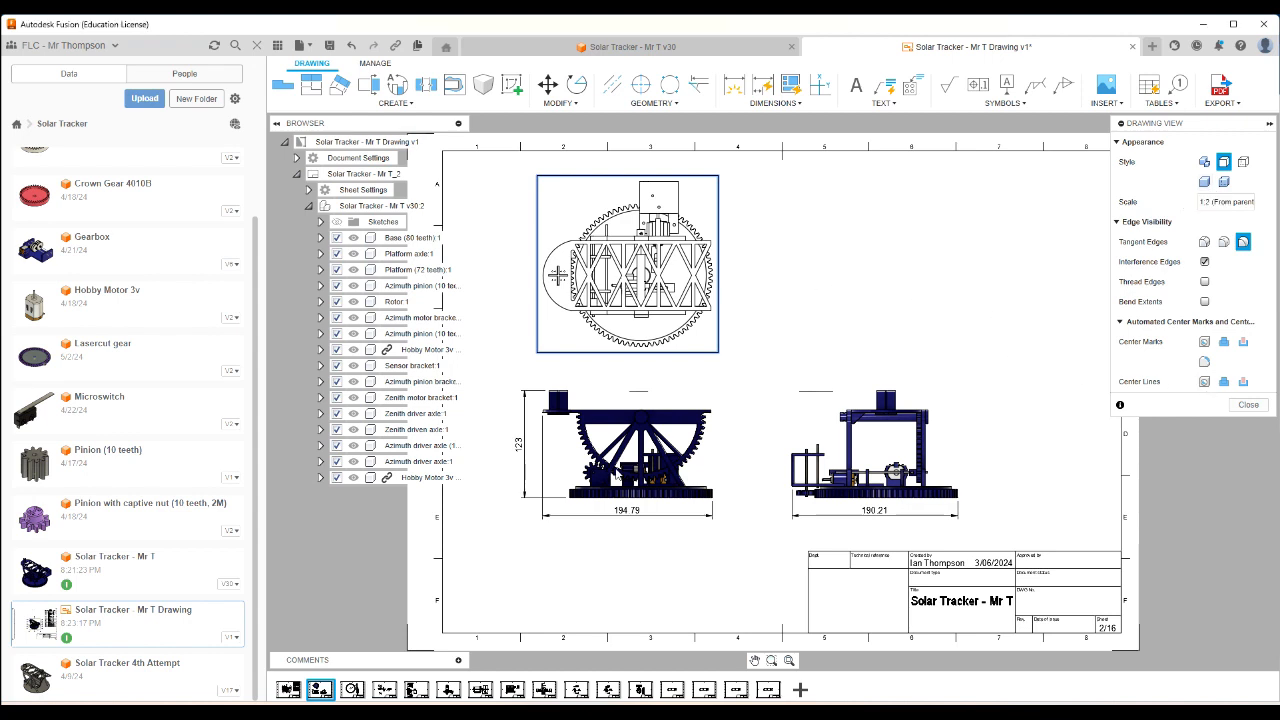
pyautogui.click(1246, 405)
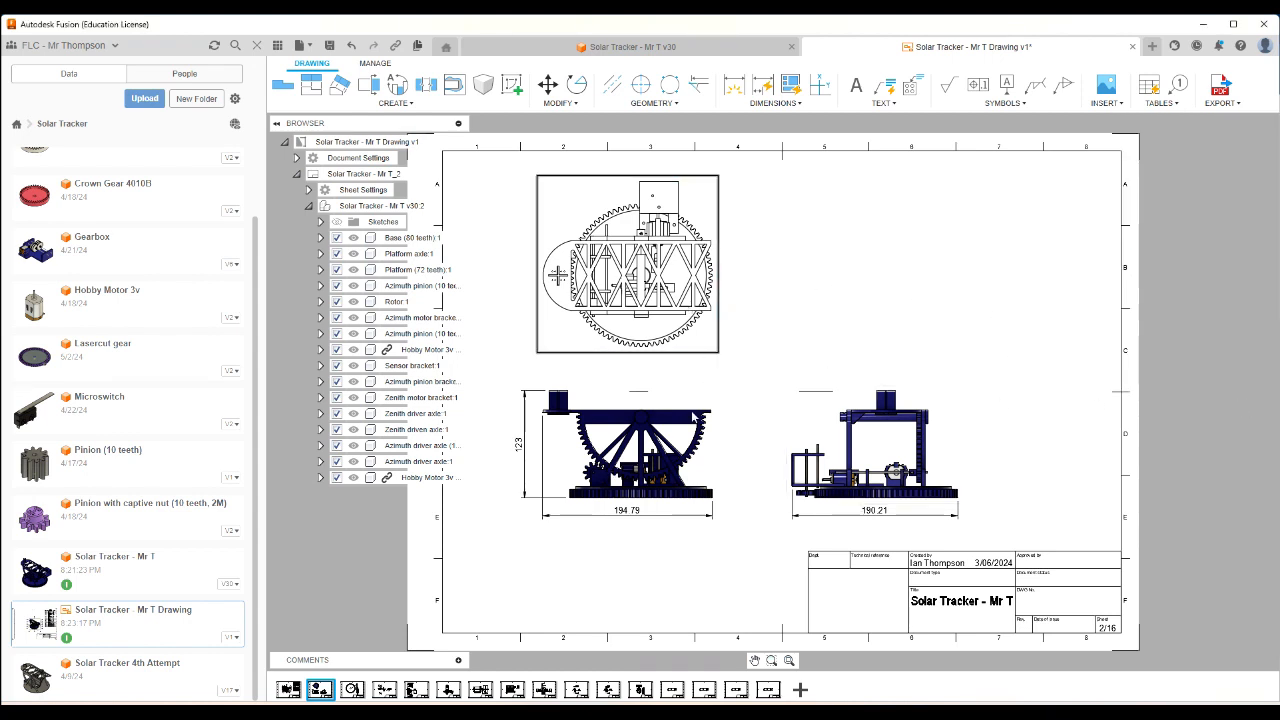
# Set the front view's style to unshaded visible edges.
pyautogui.doubleClick(693, 418)
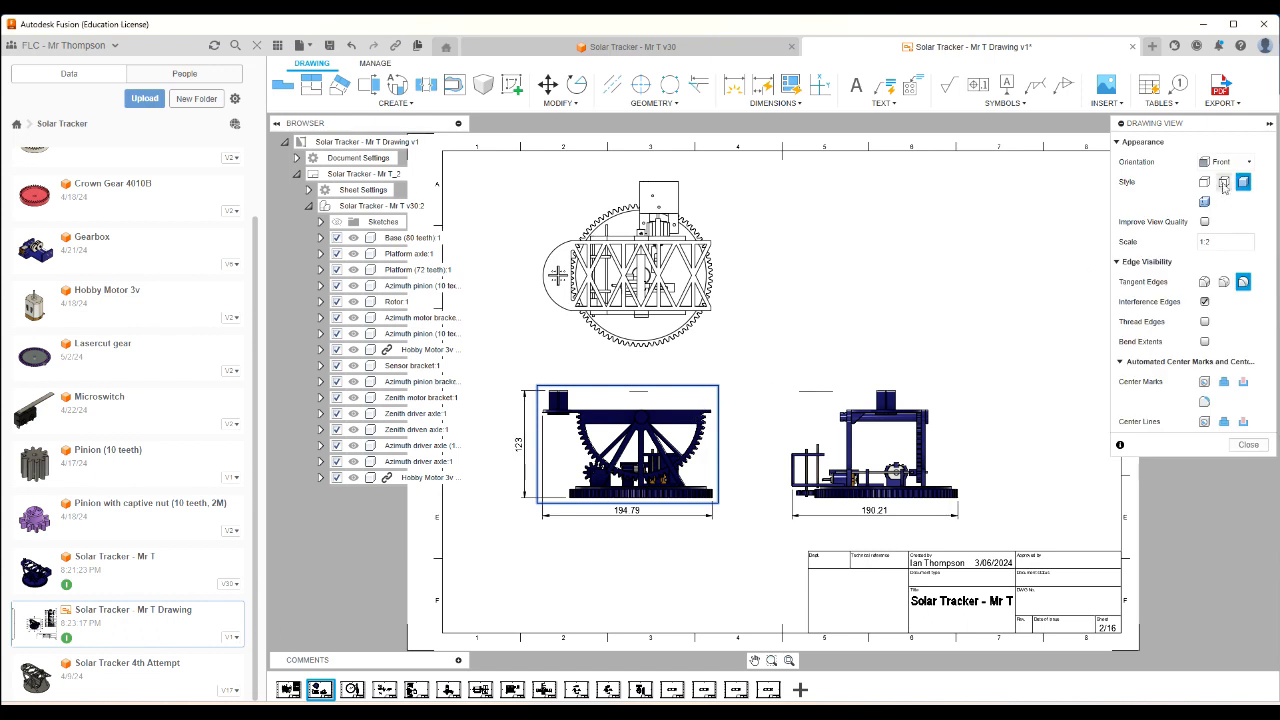
pyautogui.click(1204, 182)
pyautogui.click(730, 486)
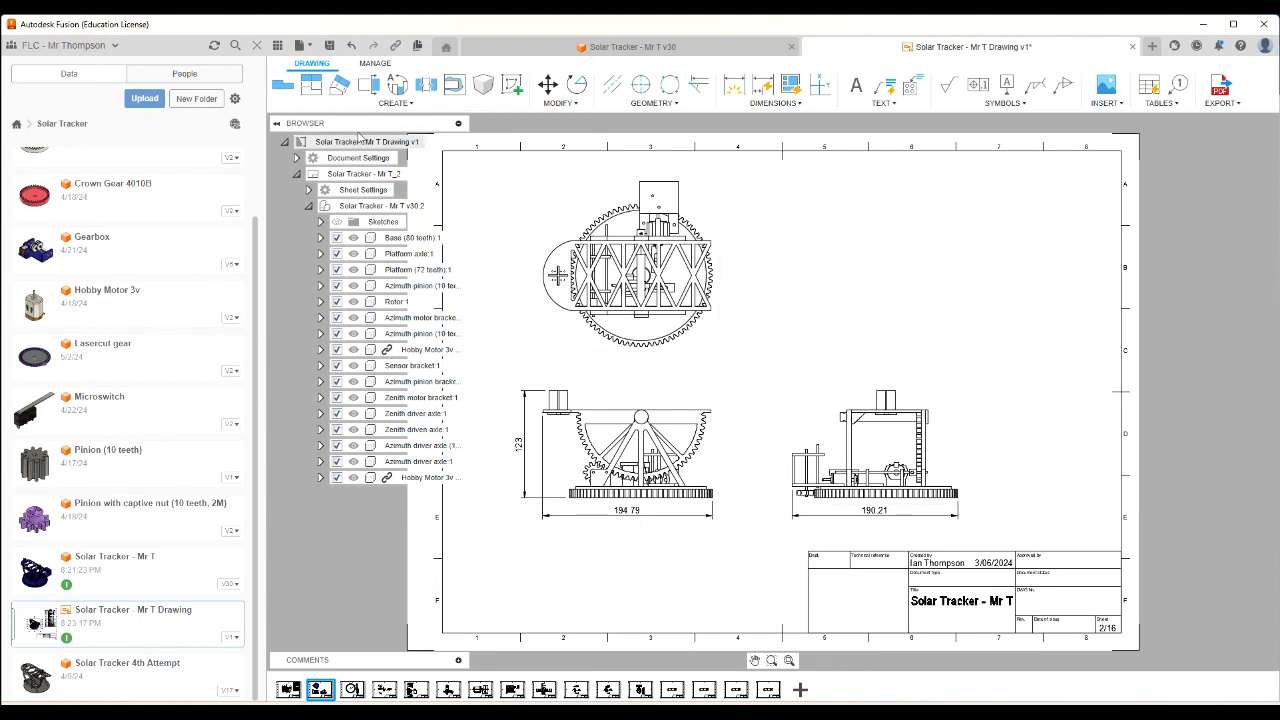
# Project an isometric view diagonally down-left from the front view and move it above the side view.
pyautogui.click(316, 88)
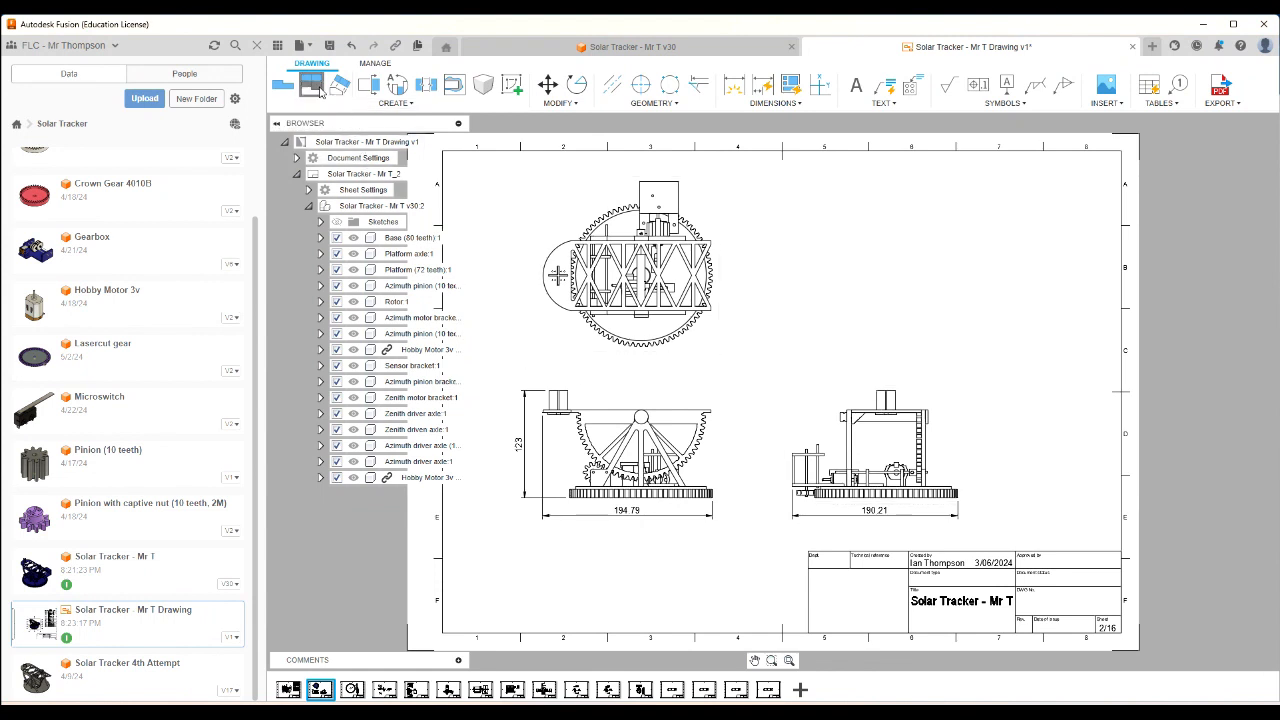
pyautogui.click(648, 406)
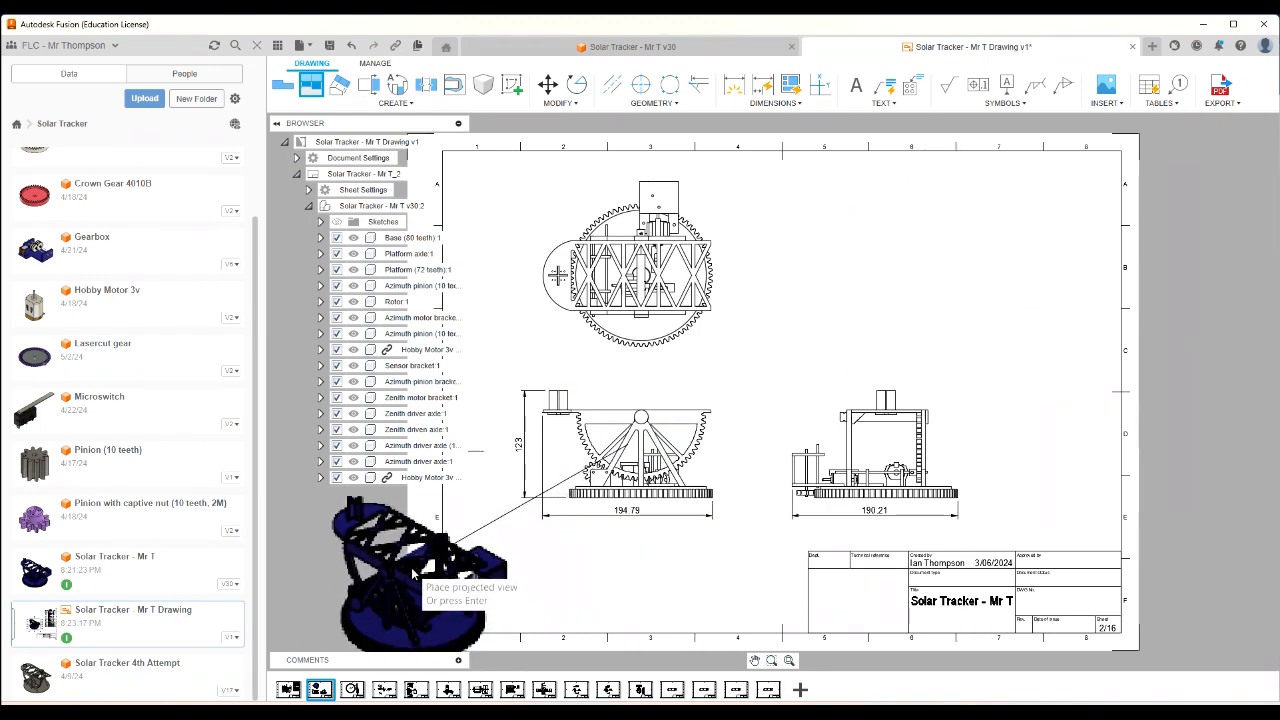
pyautogui.click(461, 555)
pyautogui.click(490, 549)
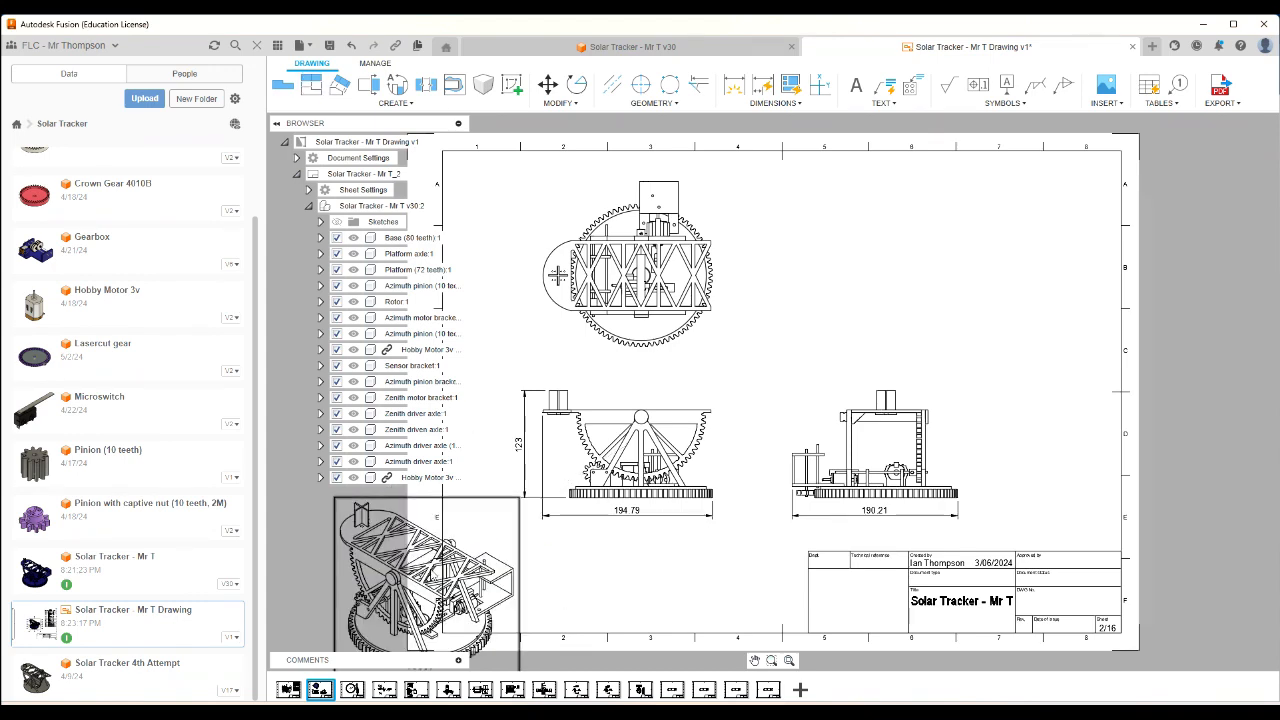
pyautogui.moveTo(462, 527); pyautogui.dragTo(987, 240)
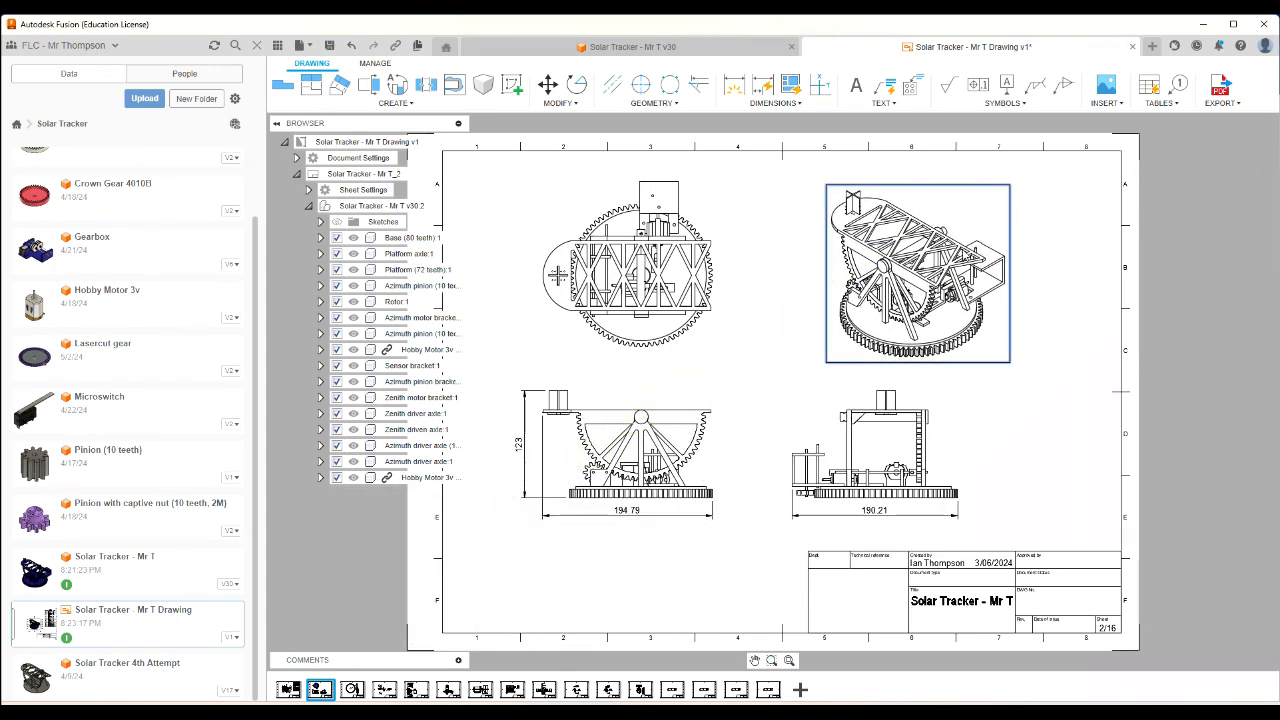
# Set the isometric view's style to shaded.
pyautogui.doubleClick(987, 240)
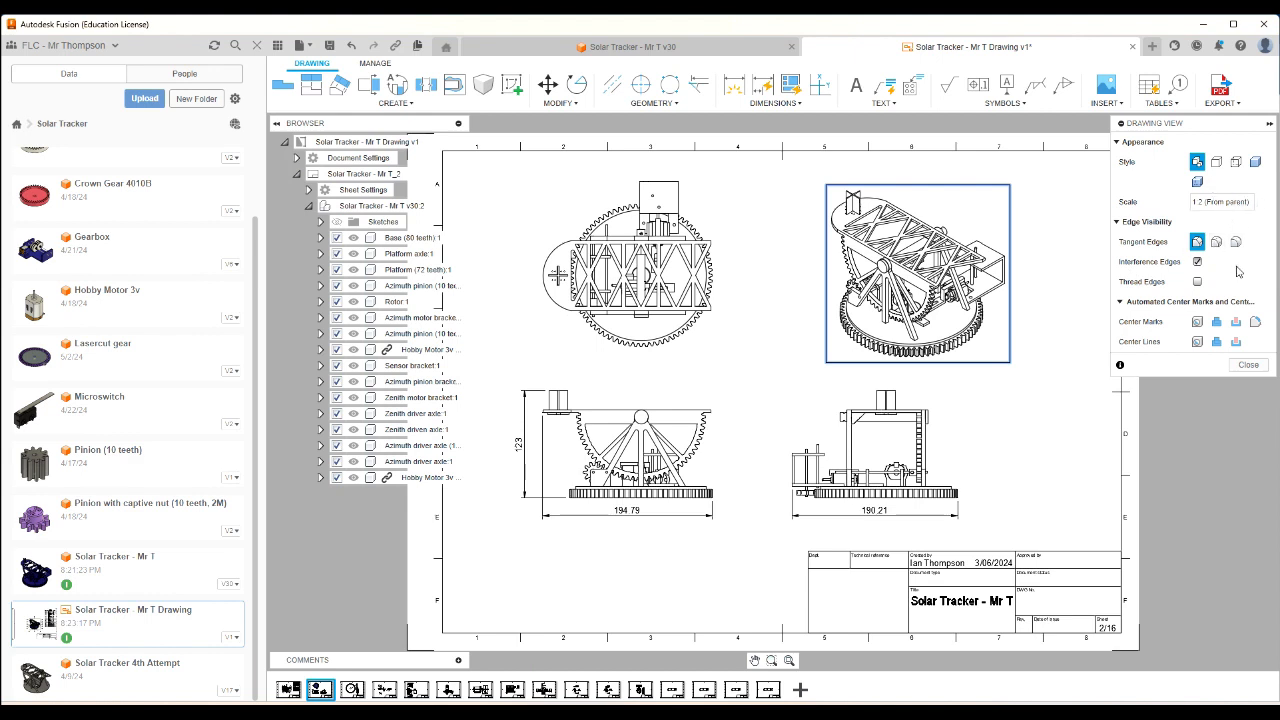
pyautogui.click(1255, 163)
pyautogui.click(1231, 411)
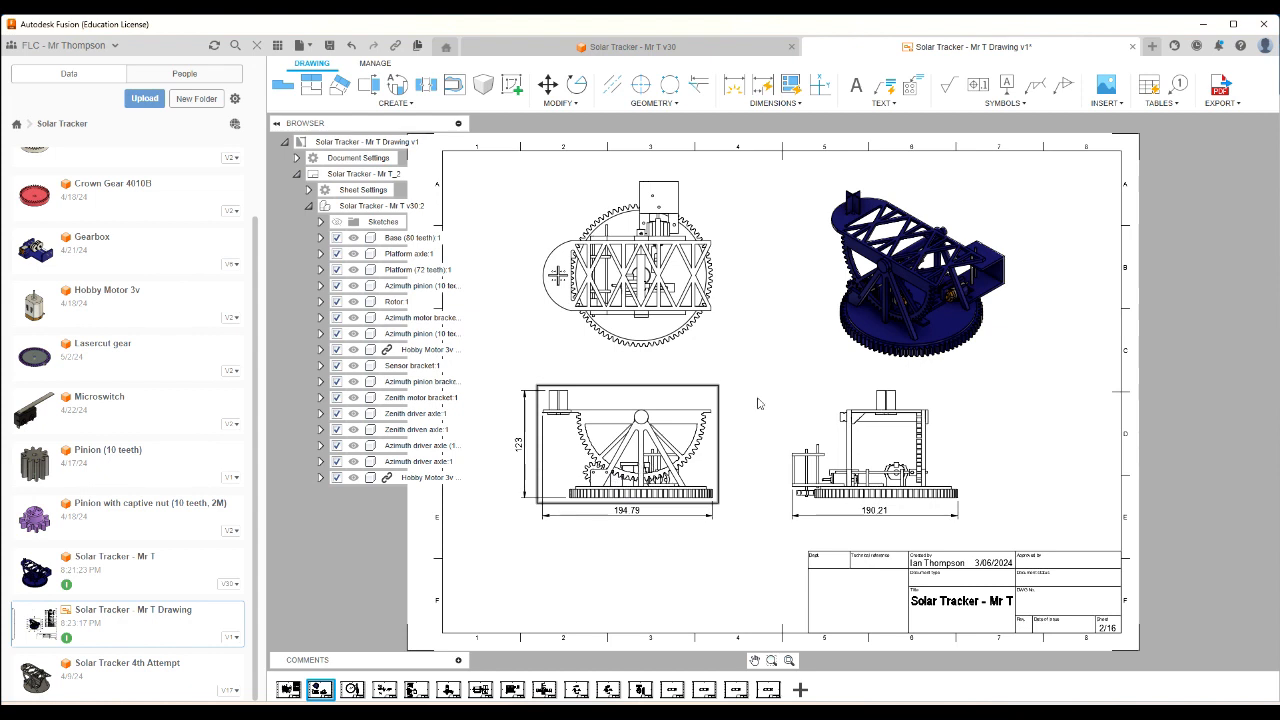
# Dimension the width of the sensor bracket in the front view, placing the dimension above the bracket.
pyautogui.click(734, 90)
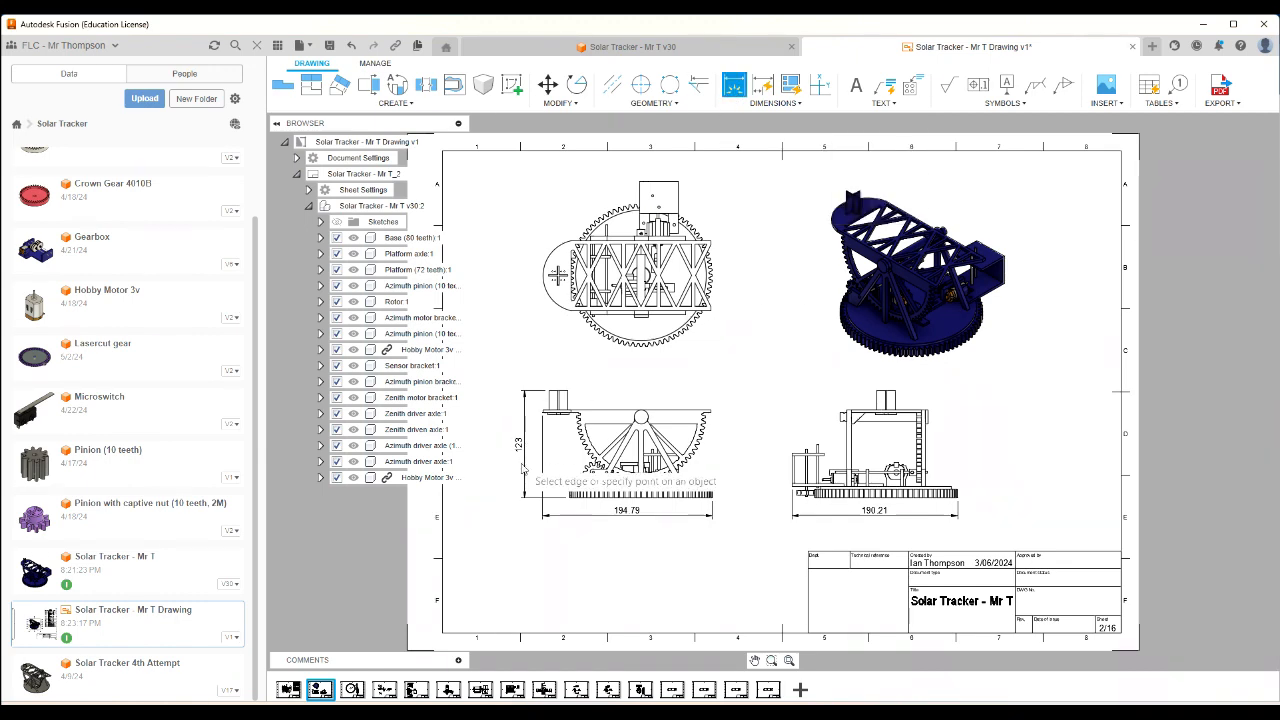
pyautogui.scroll(3, 556, 407)
pyautogui.scroll(2, 548, 400)
pyautogui.click(544, 402)
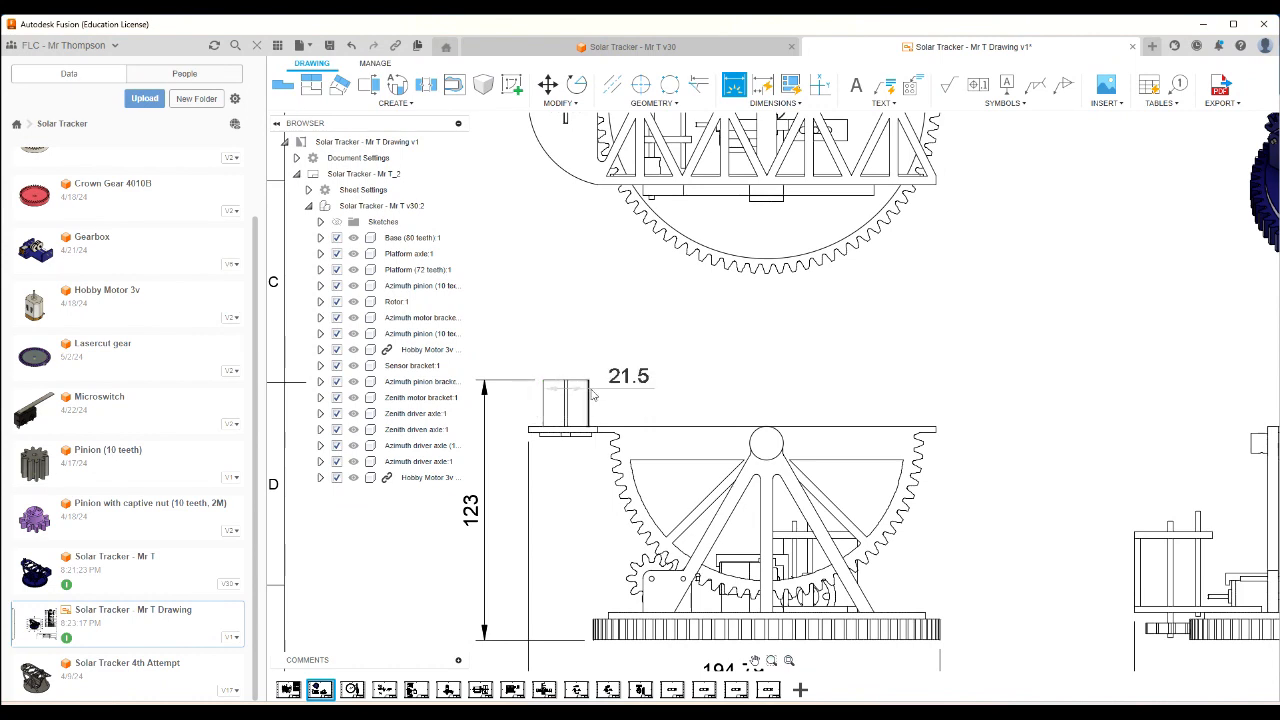
pyautogui.click(580, 325)
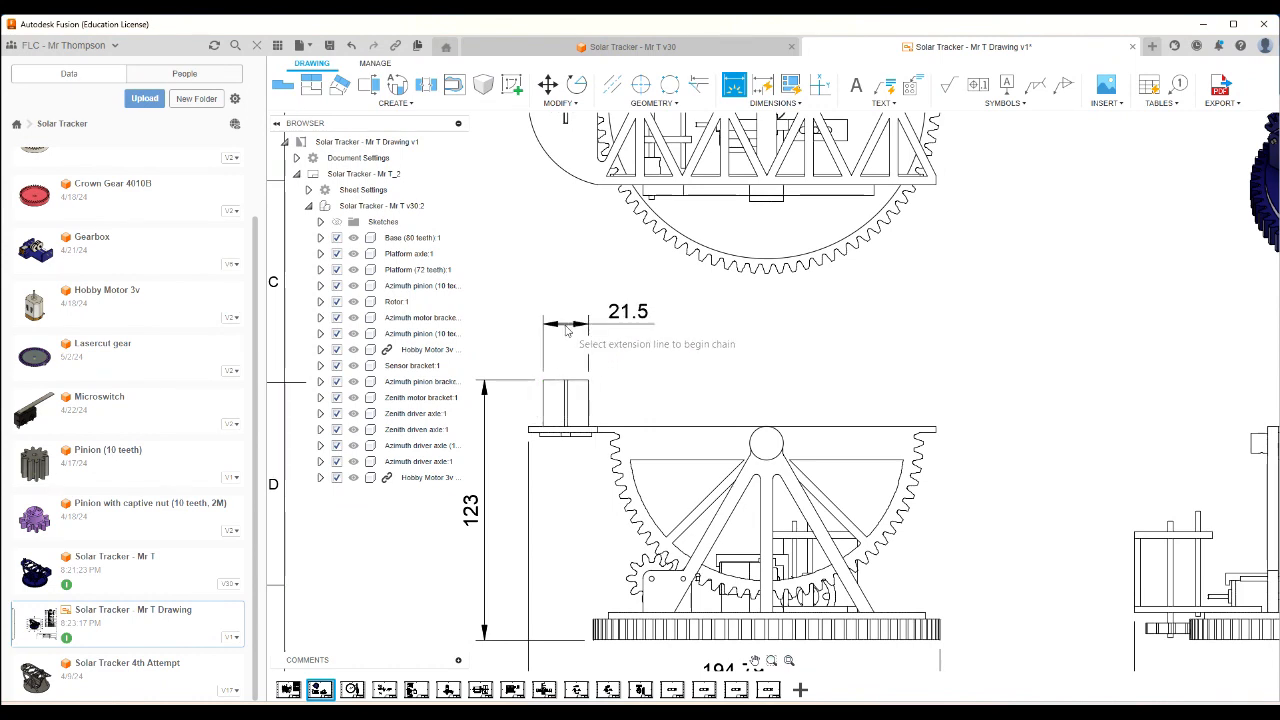
# Try the Overall, Baseline and Chain Dimensions recipes of Auto Dimension on the assembly sheet, and apply Baseline Dimensions.
pyautogui.scroll(-5, 884, 449)
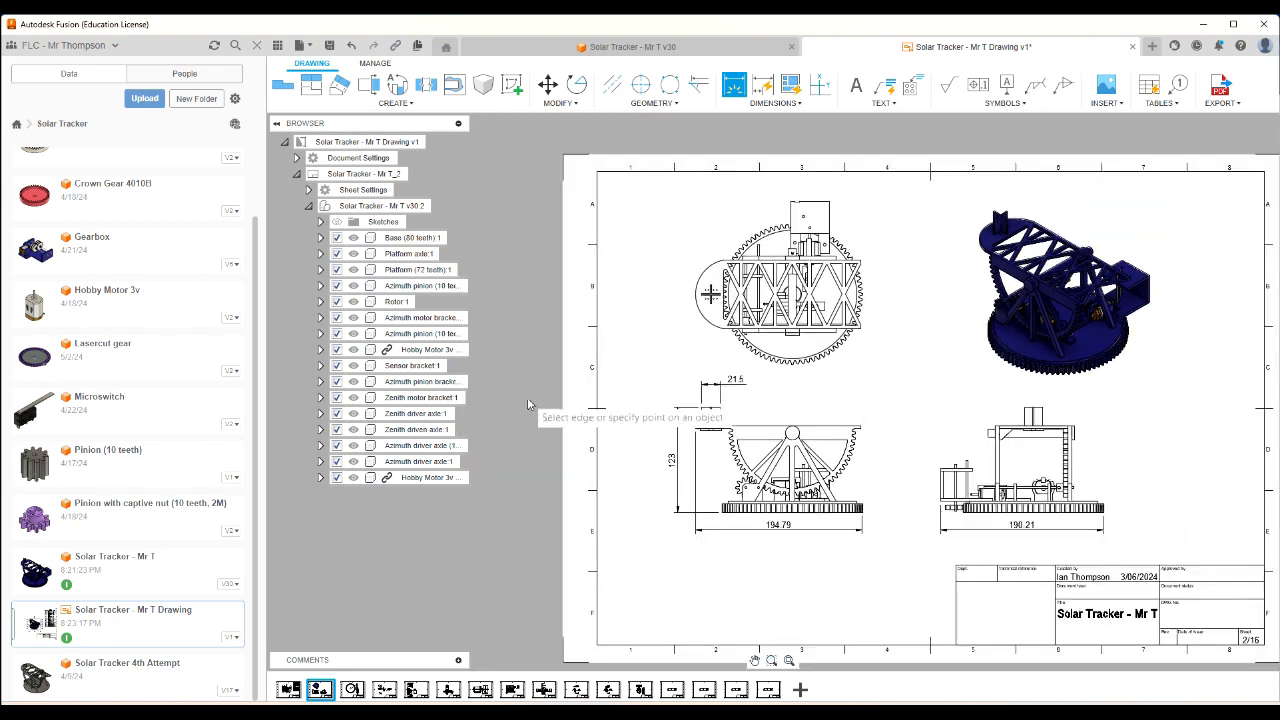
pyautogui.scroll(1, 615, 399)
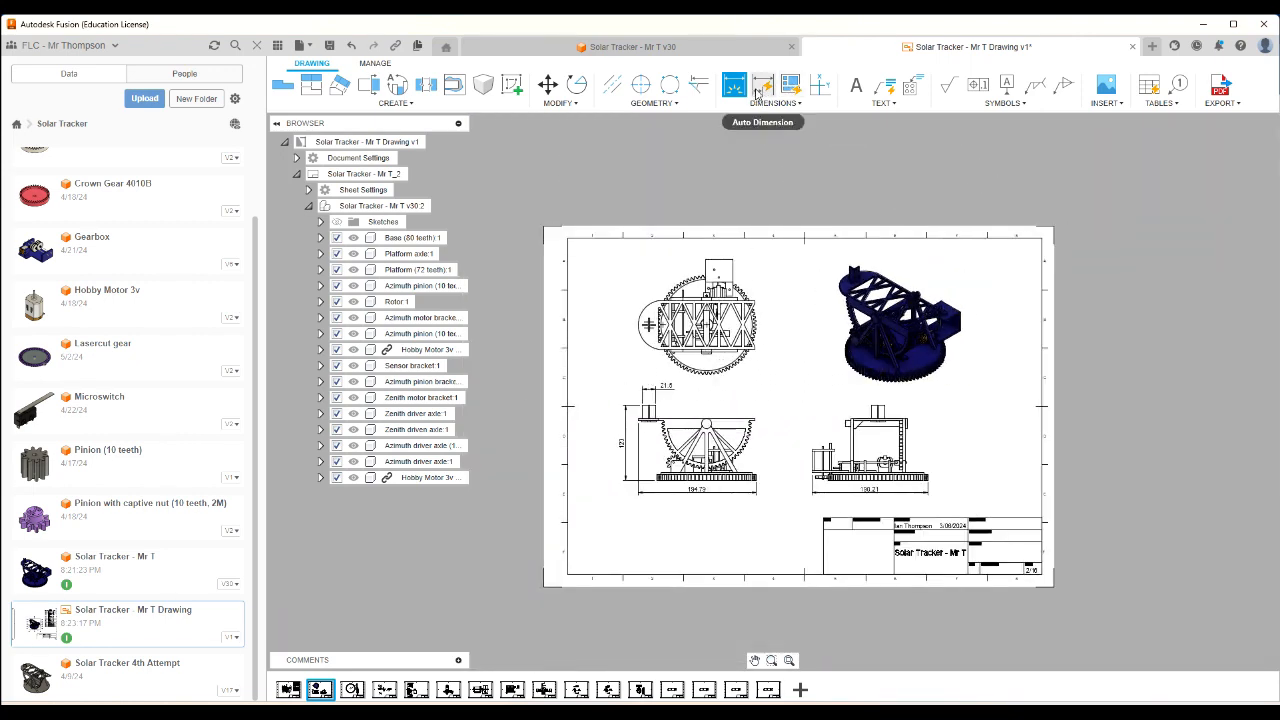
pyautogui.click(761, 88)
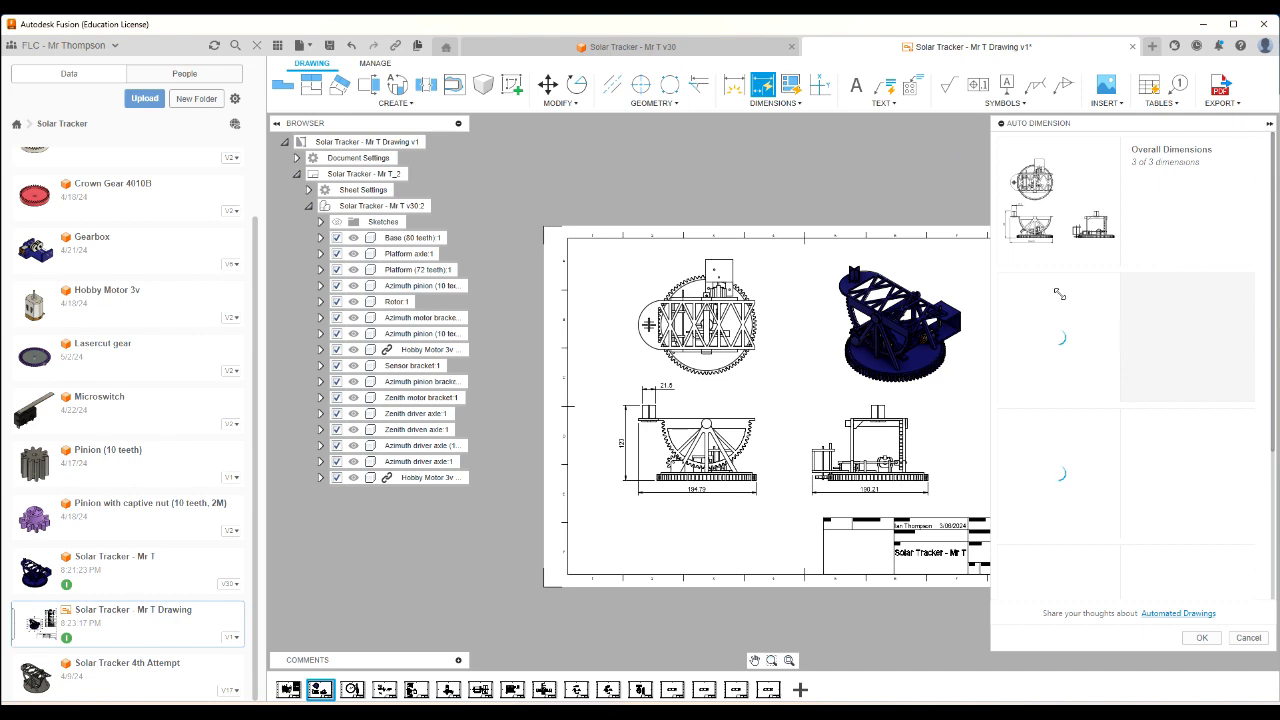
pyautogui.click(1070, 222)
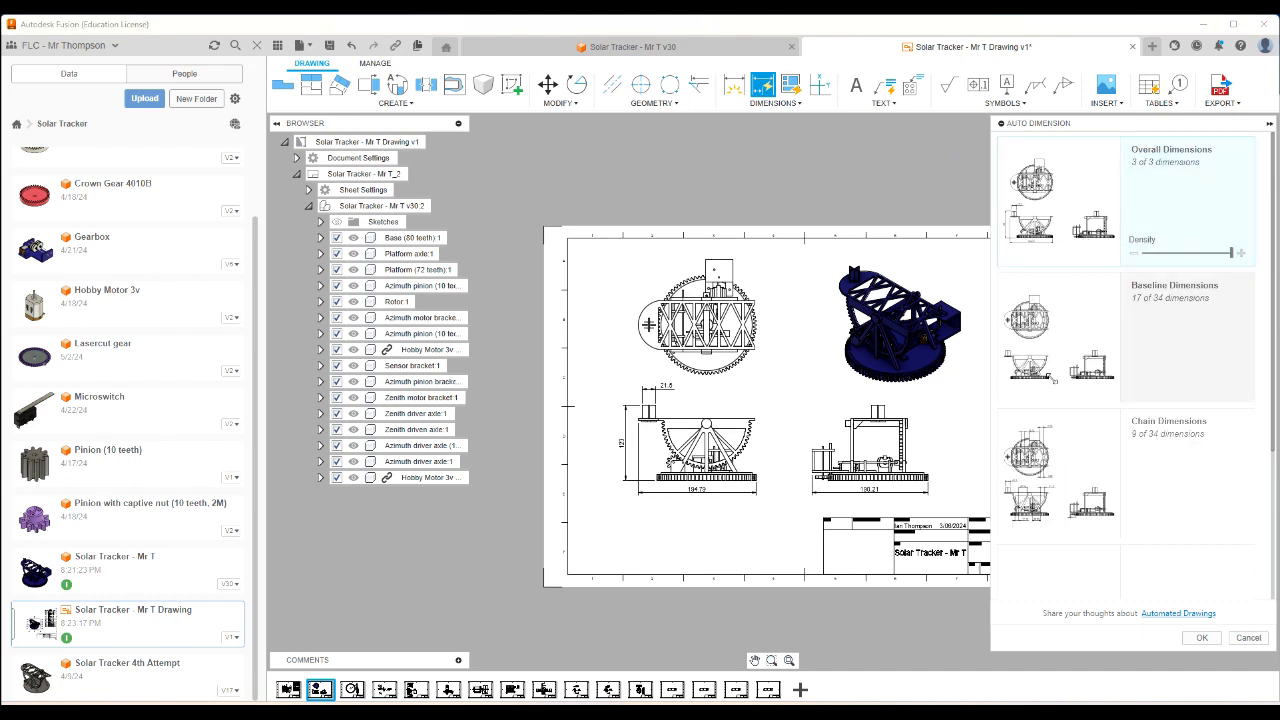
pyautogui.click(1067, 361)
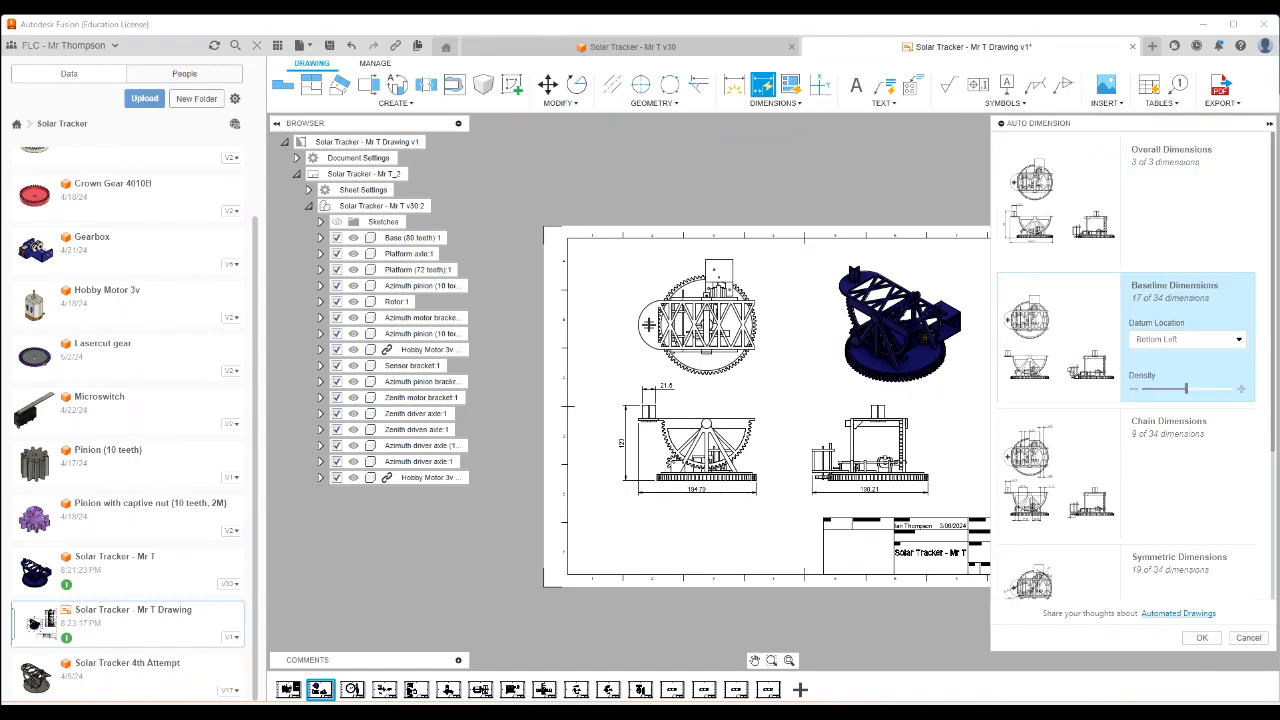
pyautogui.scroll(-1, 1068, 344)
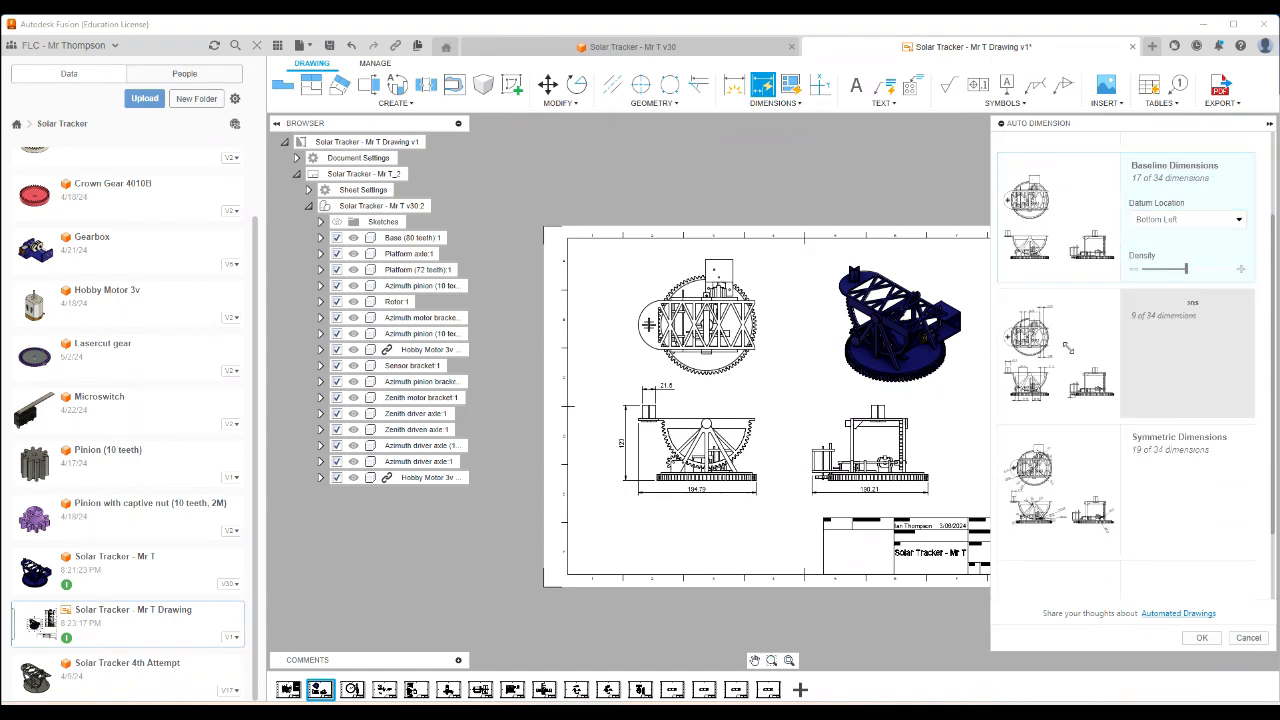
pyautogui.click(1068, 347)
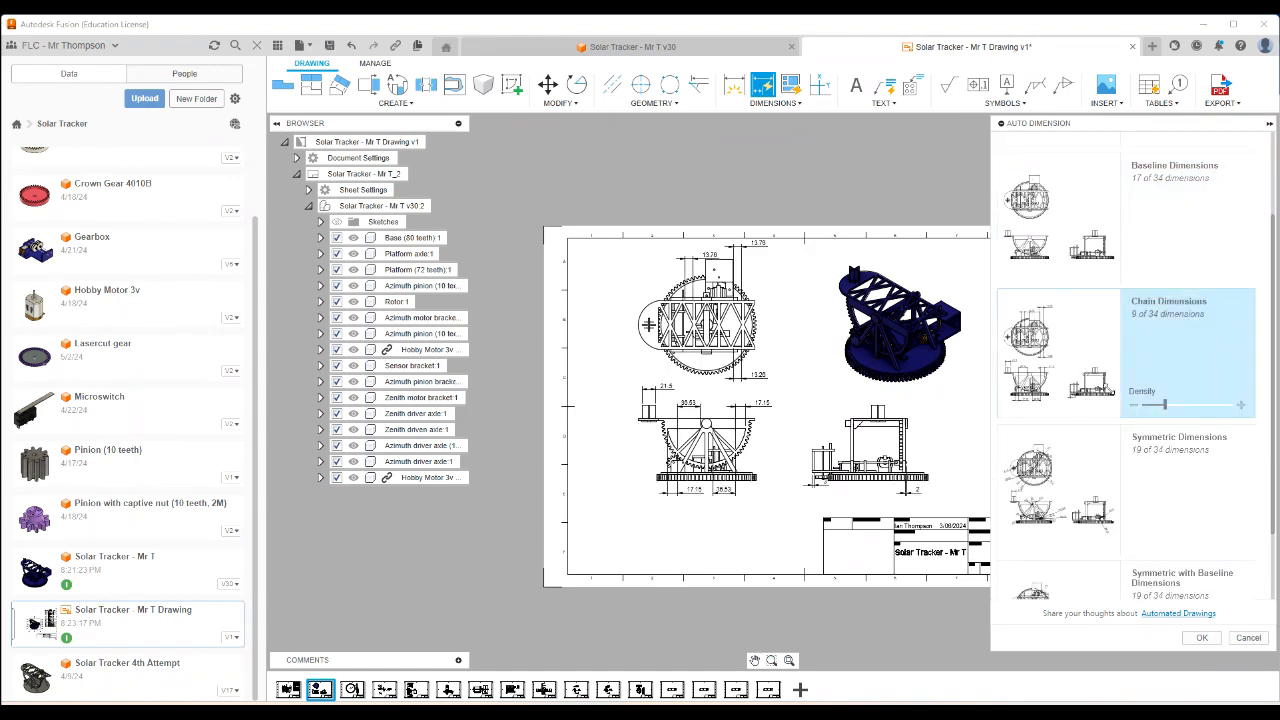
pyautogui.click(1068, 485)
pyautogui.click(1040, 332)
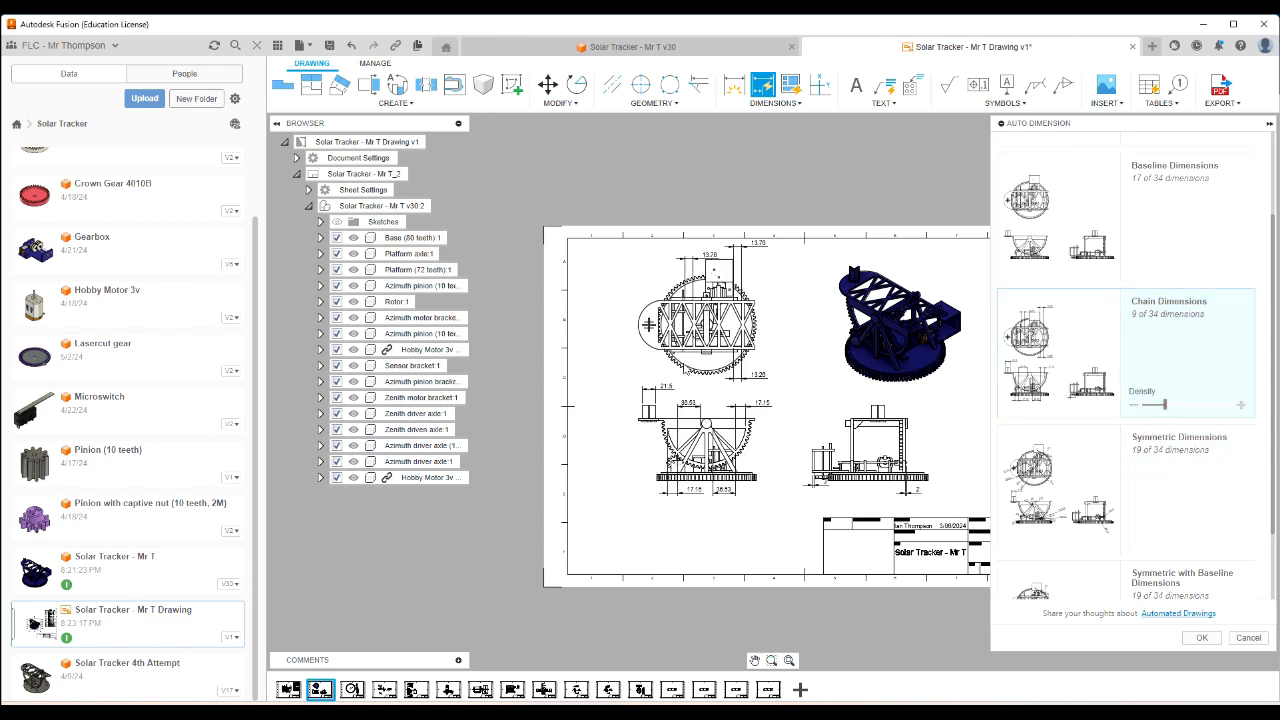
pyautogui.scroll(-3, 744, 523)
pyautogui.scroll(2, 768, 451)
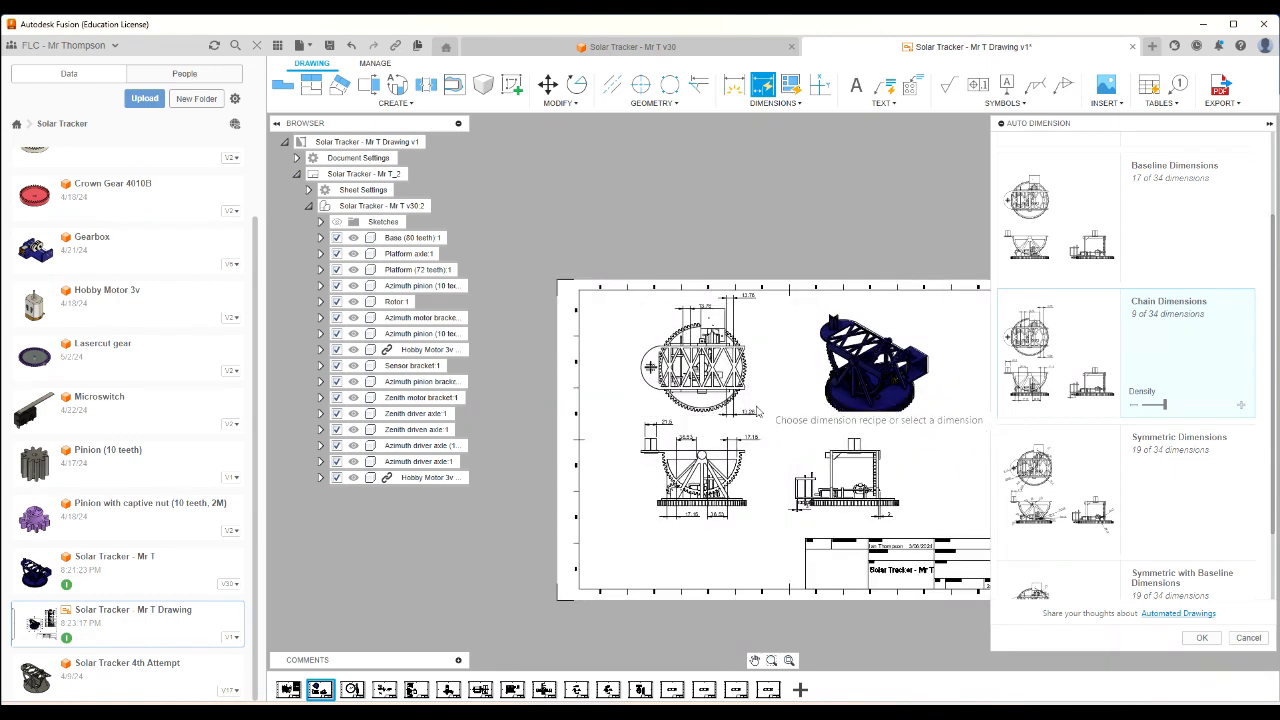
pyautogui.click(1064, 232)
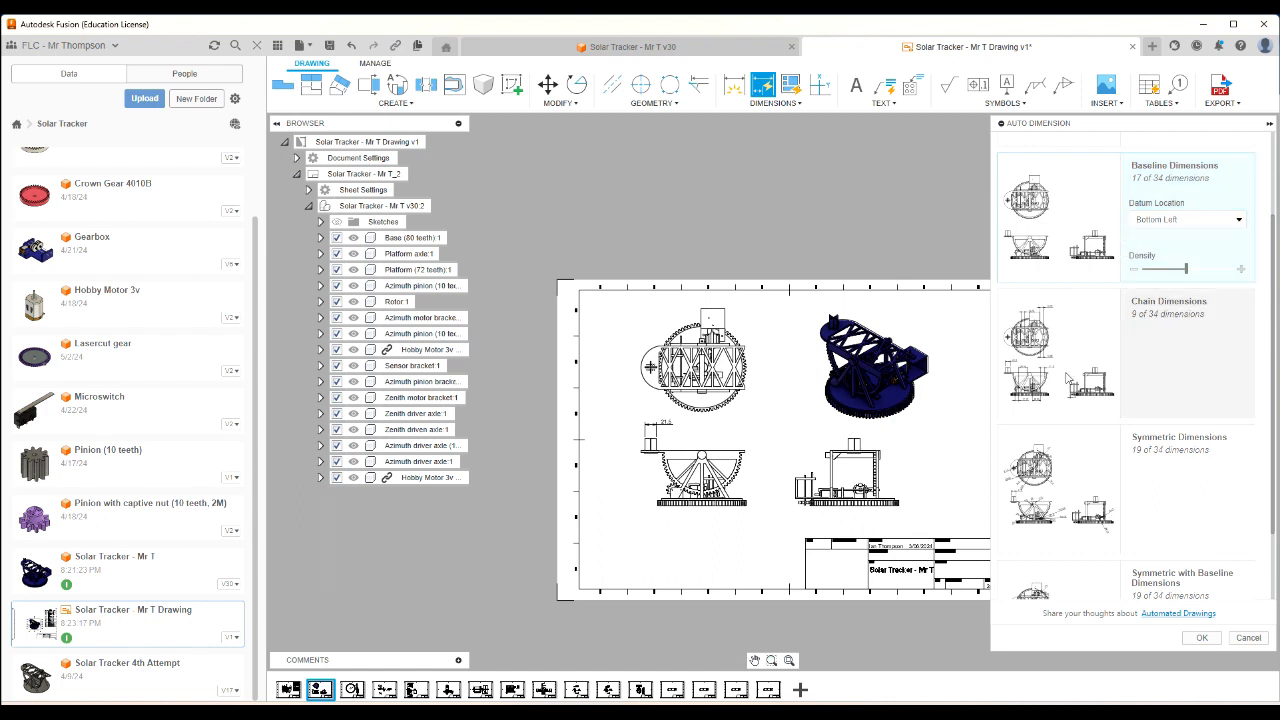
pyautogui.click(1203, 638)
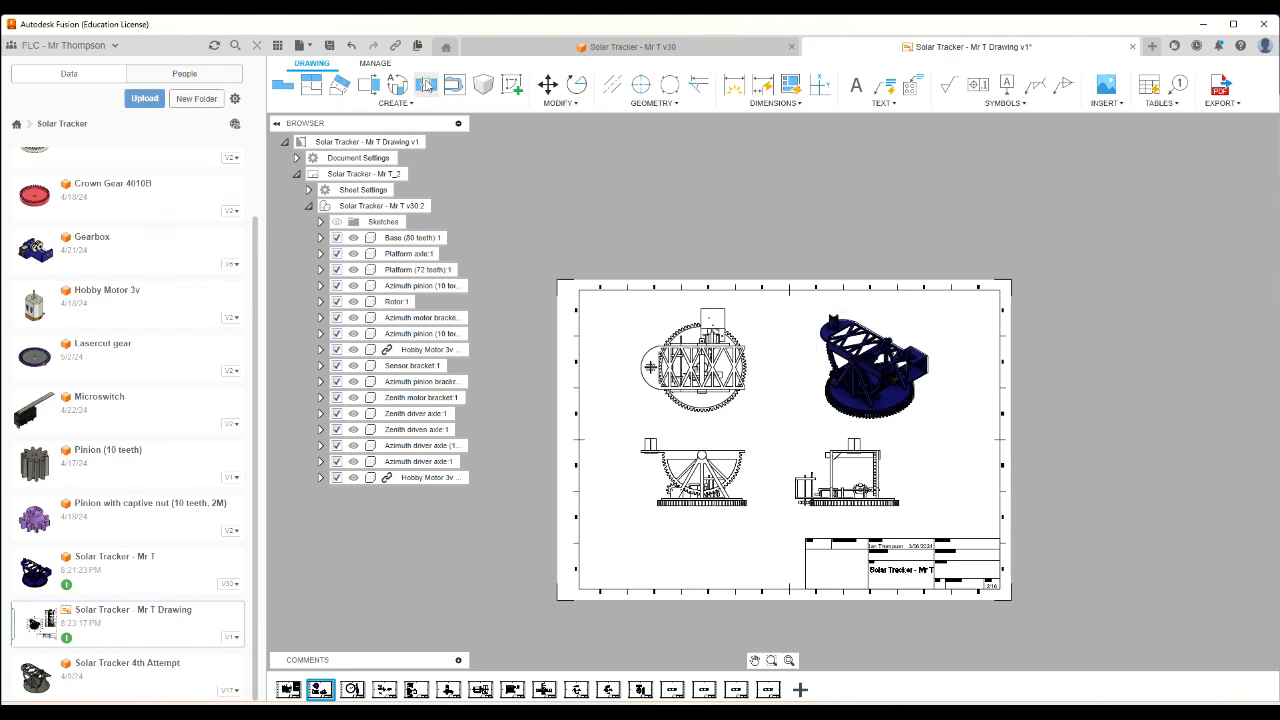
# Run Auto Dimension again on the assembly sheet, compare the Chain recipe, and apply Overall Dimensions.
pyautogui.click(761, 85)
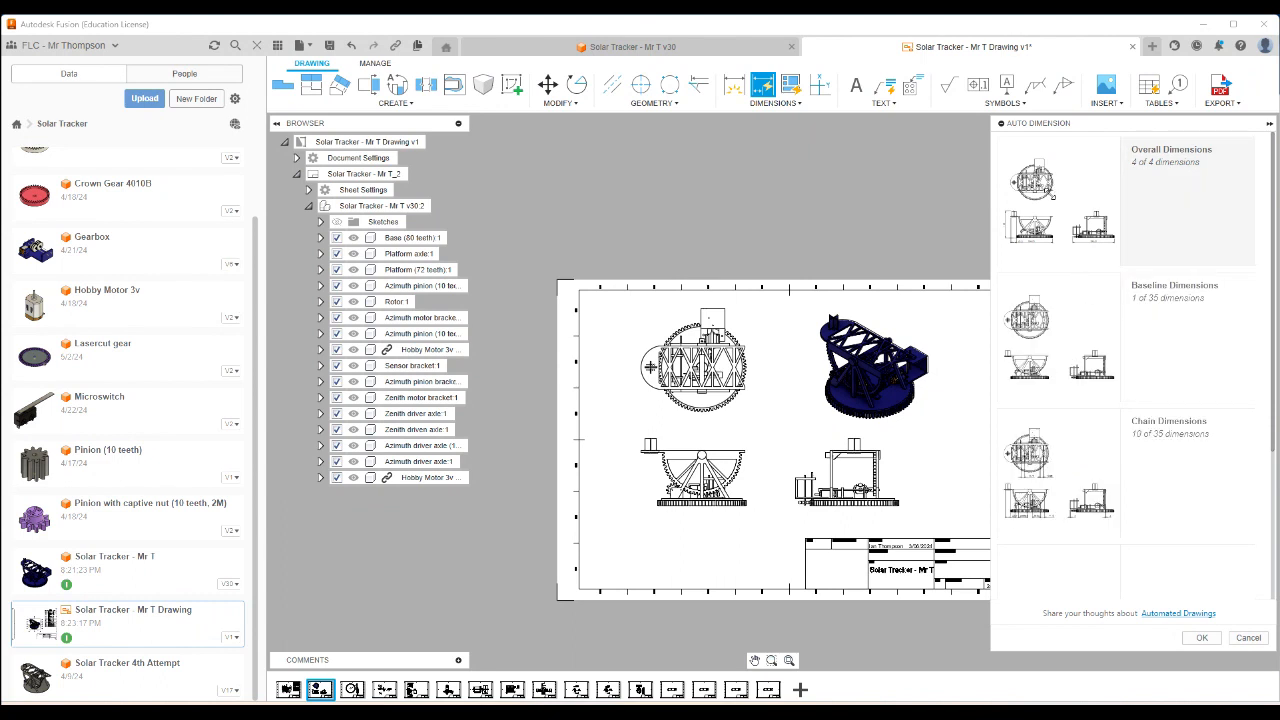
pyautogui.click(1074, 481)
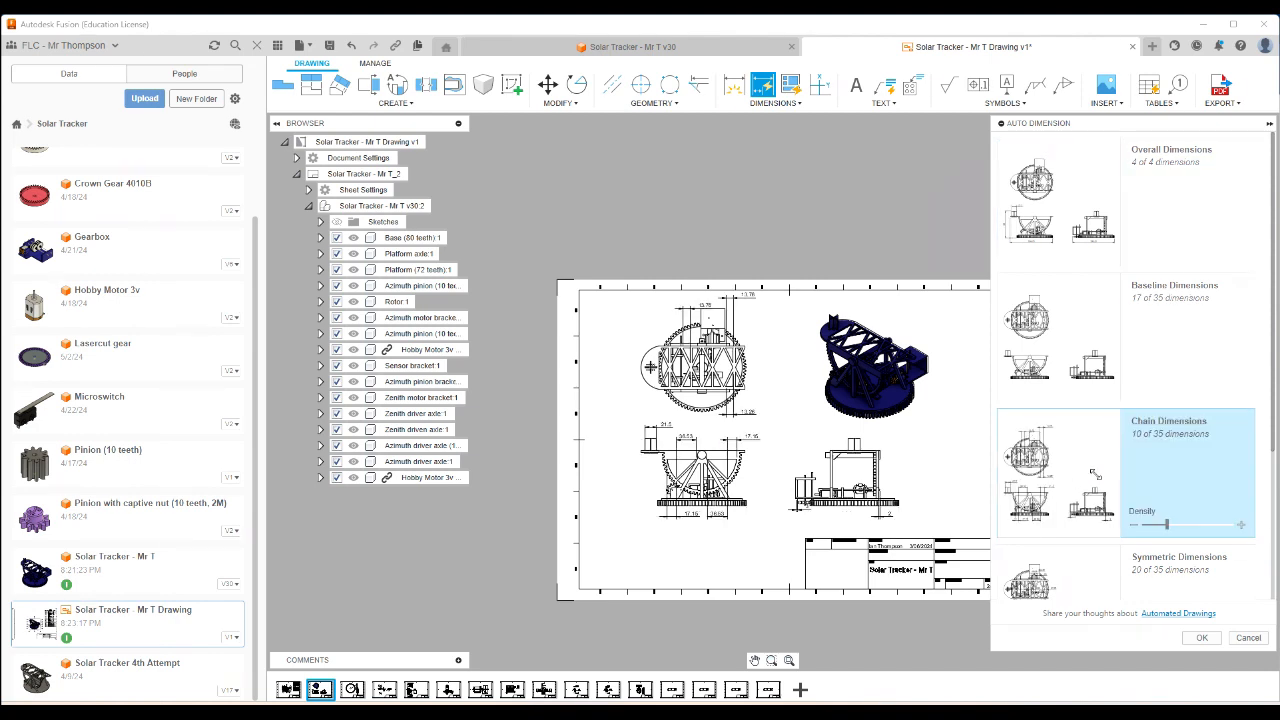
pyautogui.click(1086, 220)
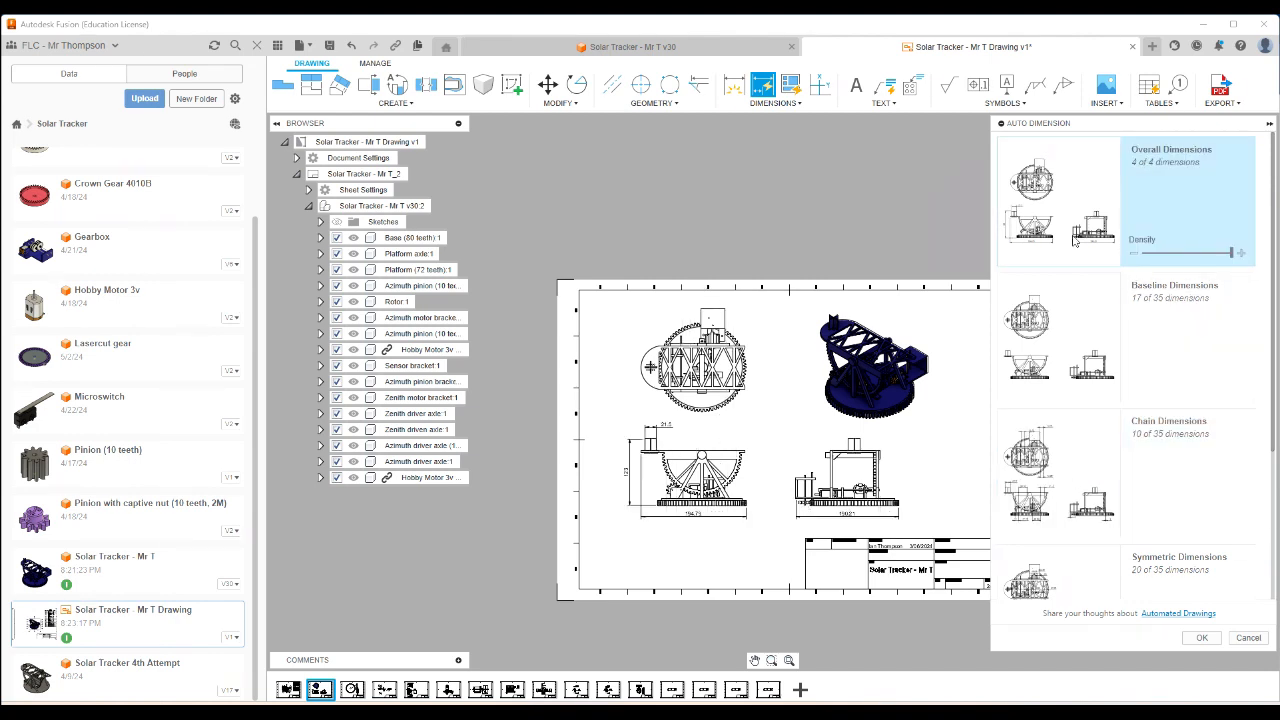
pyautogui.click(1200, 641)
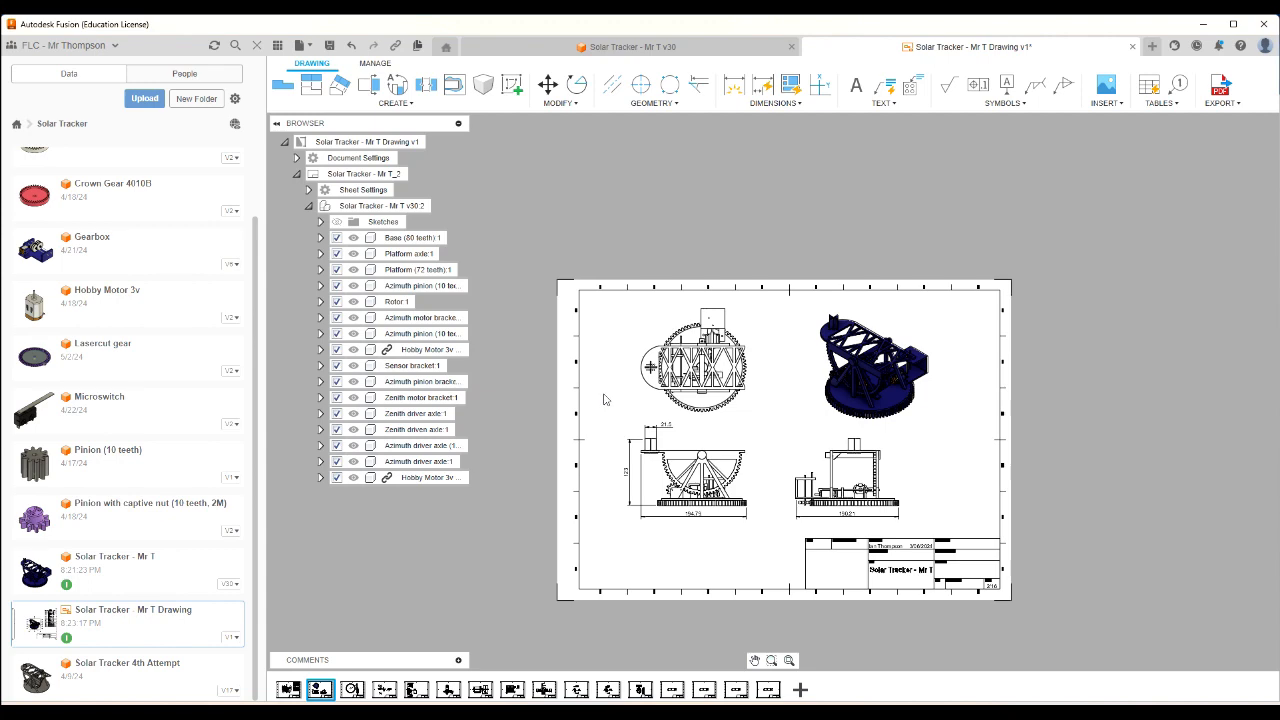
# Check the Base (80 teeth) sheet, and on the Rotor sheet set the base view's orientation to FRONT.
pyautogui.click(352, 689)
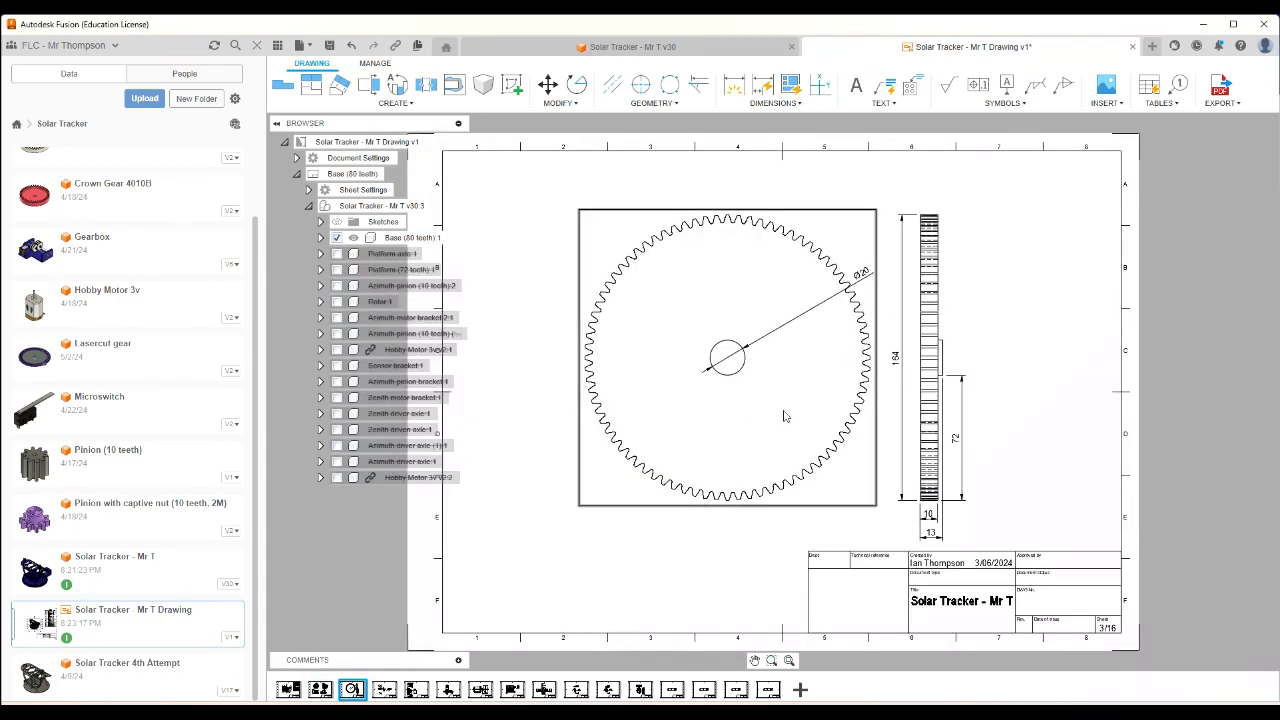
pyautogui.click(386, 689)
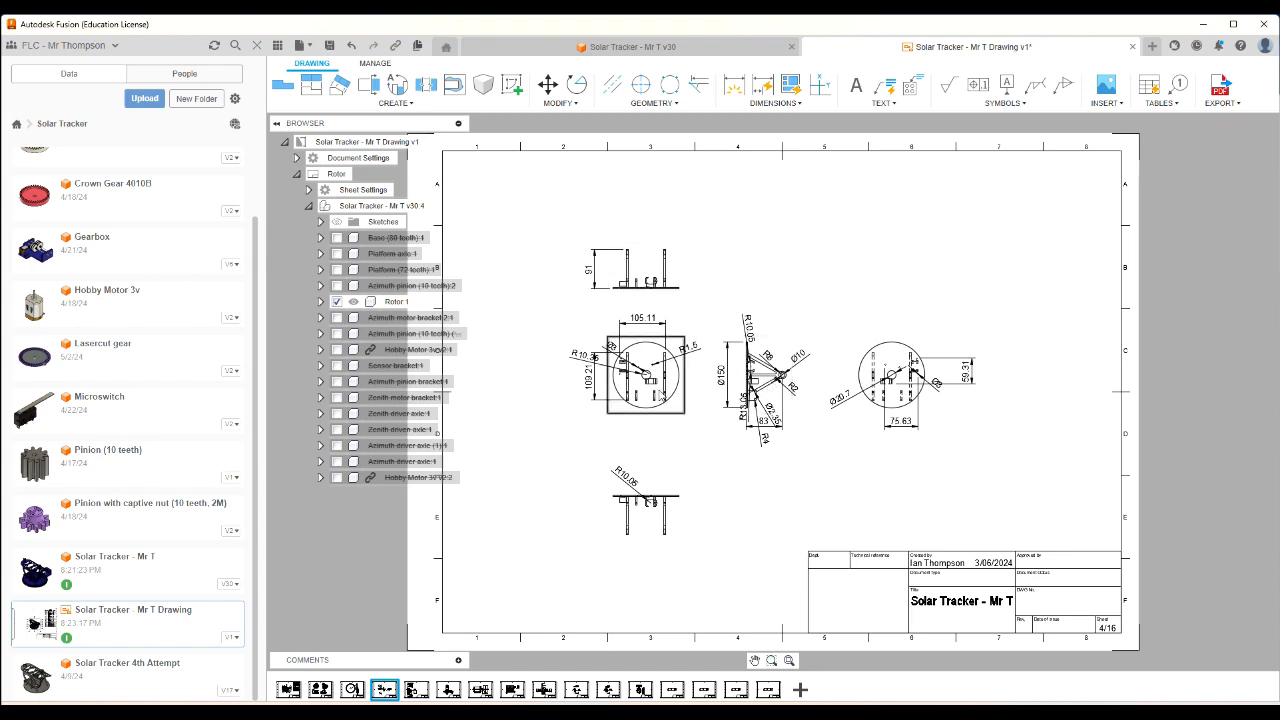
pyautogui.doubleClick(673, 408)
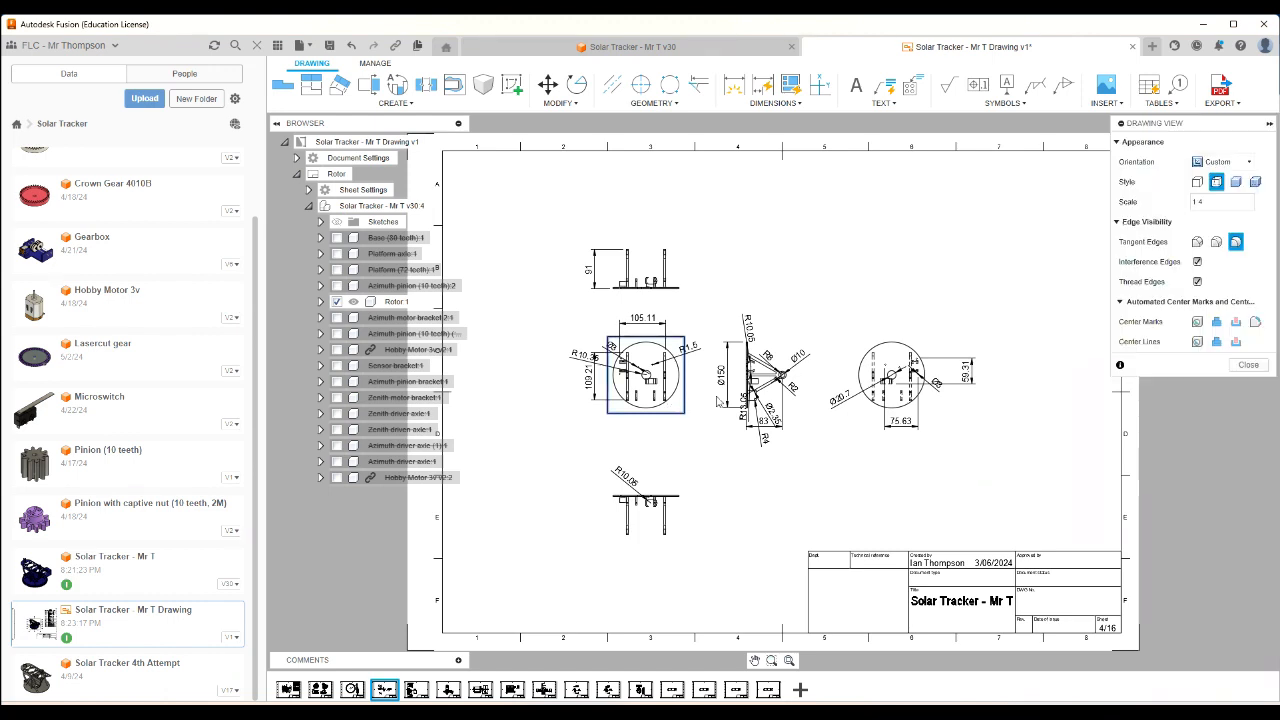
pyautogui.click(1240, 163)
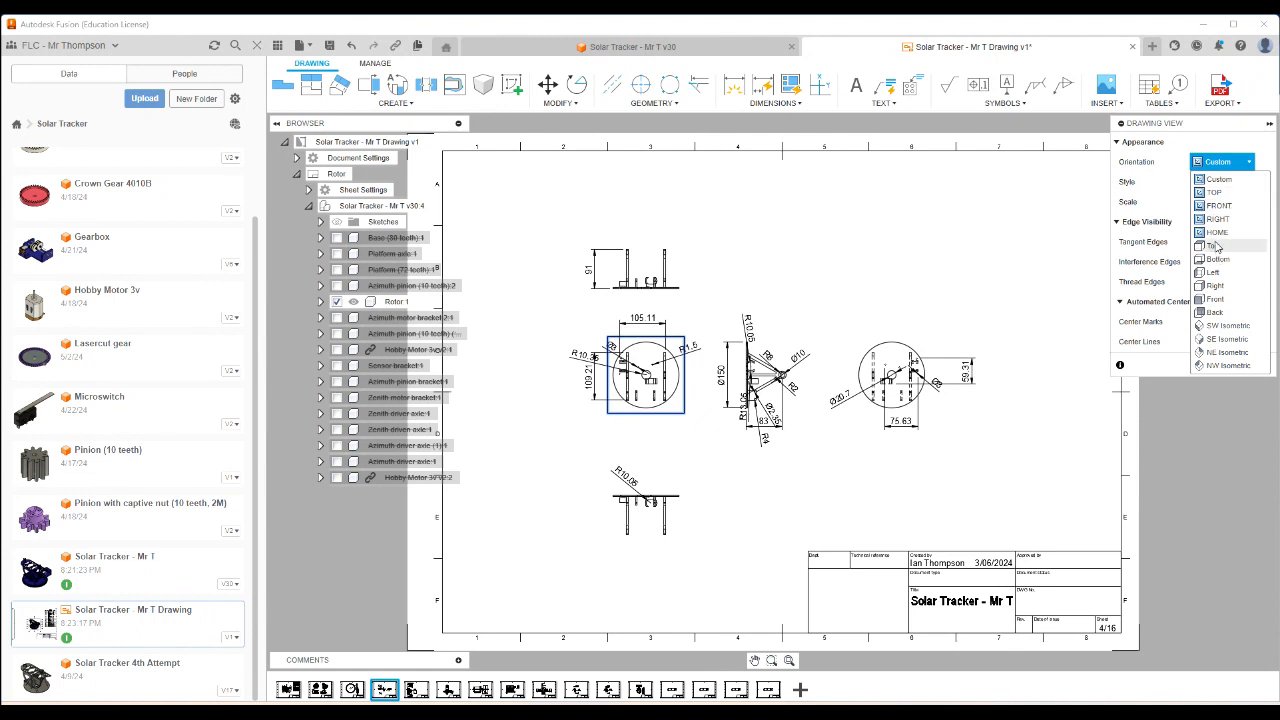
pyautogui.click(1219, 206)
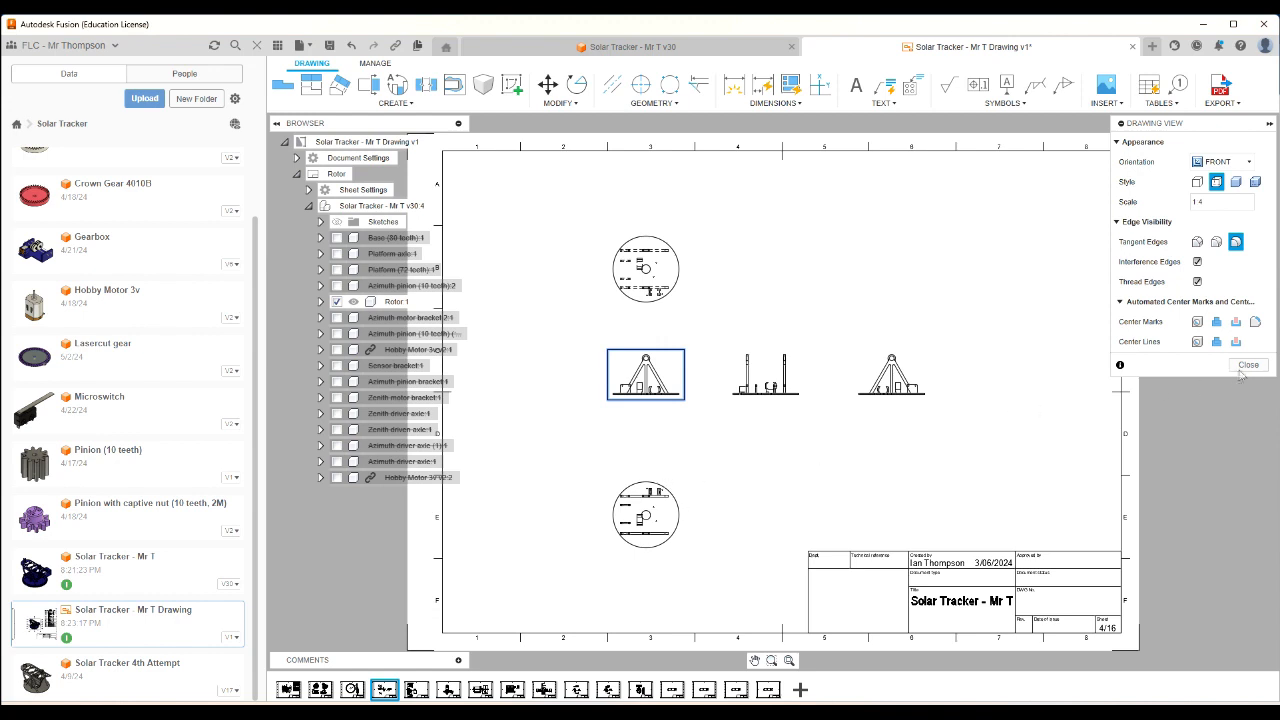
pyautogui.click(1248, 364)
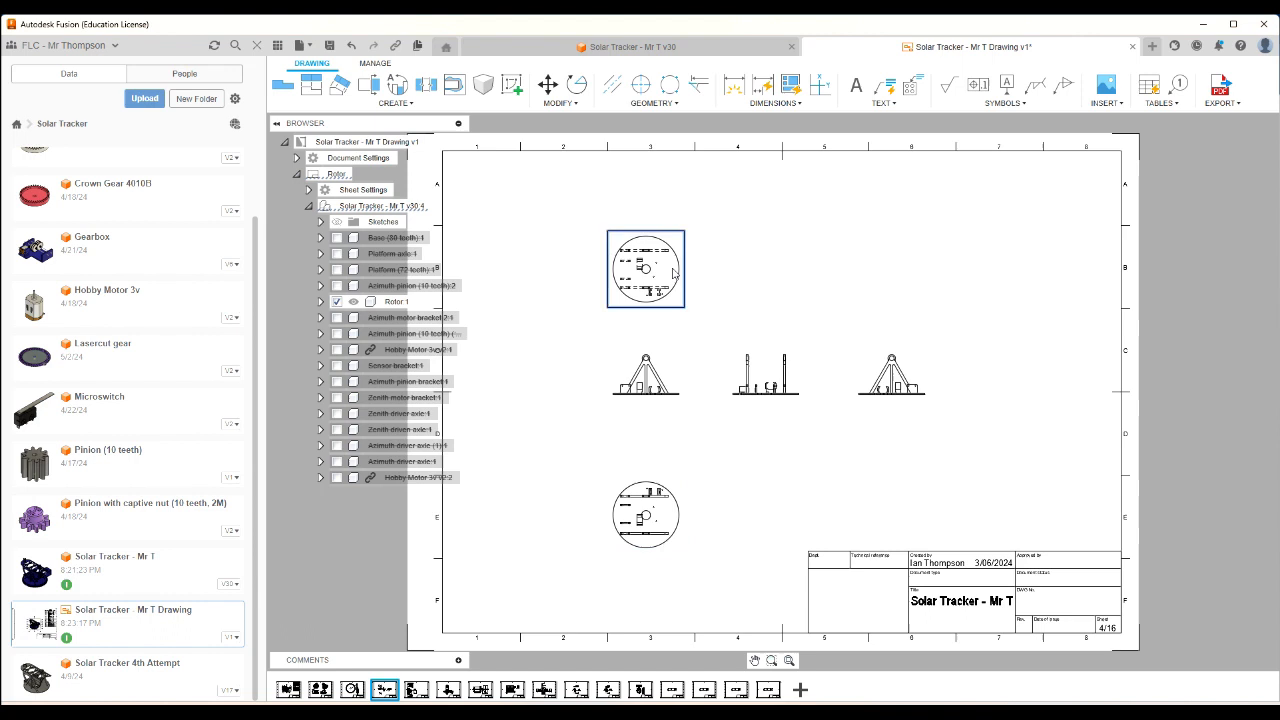
# Delete the upper circular view and the far-right view of the rotor, and move the lower circular view above the front view.
pyautogui.press('Delete')
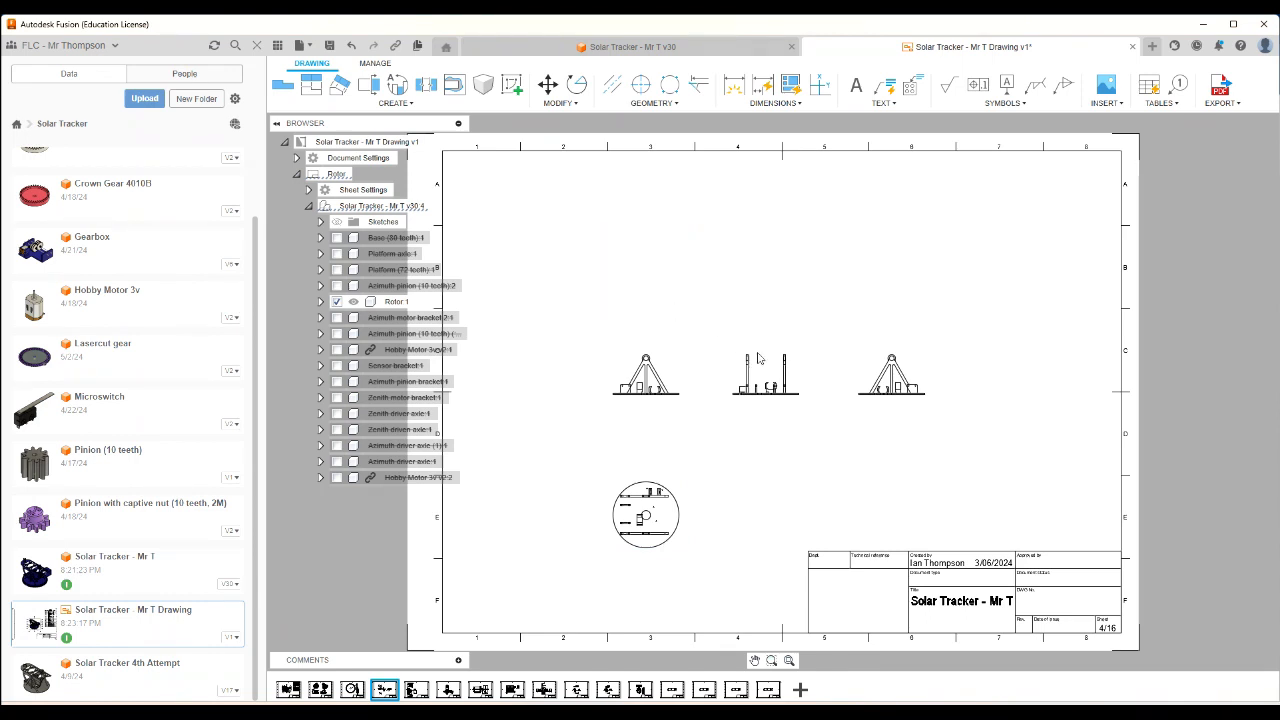
pyautogui.click(883, 391)
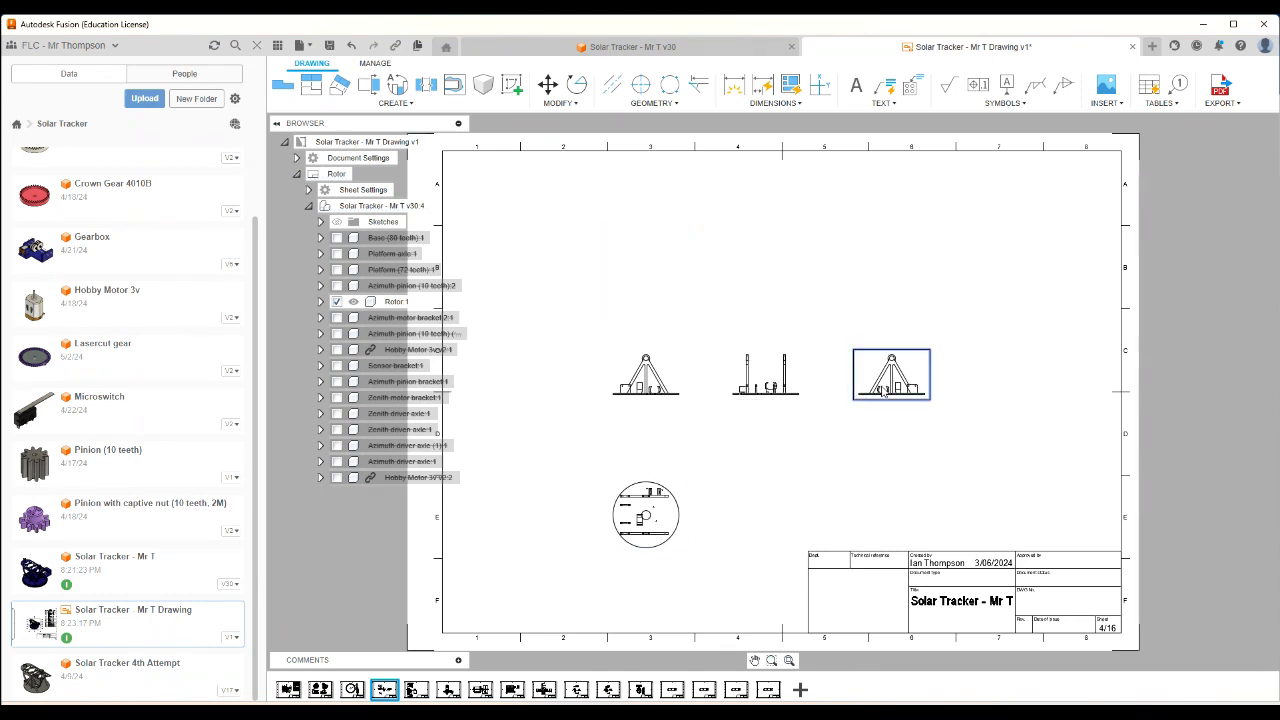
pyautogui.press('Delete')
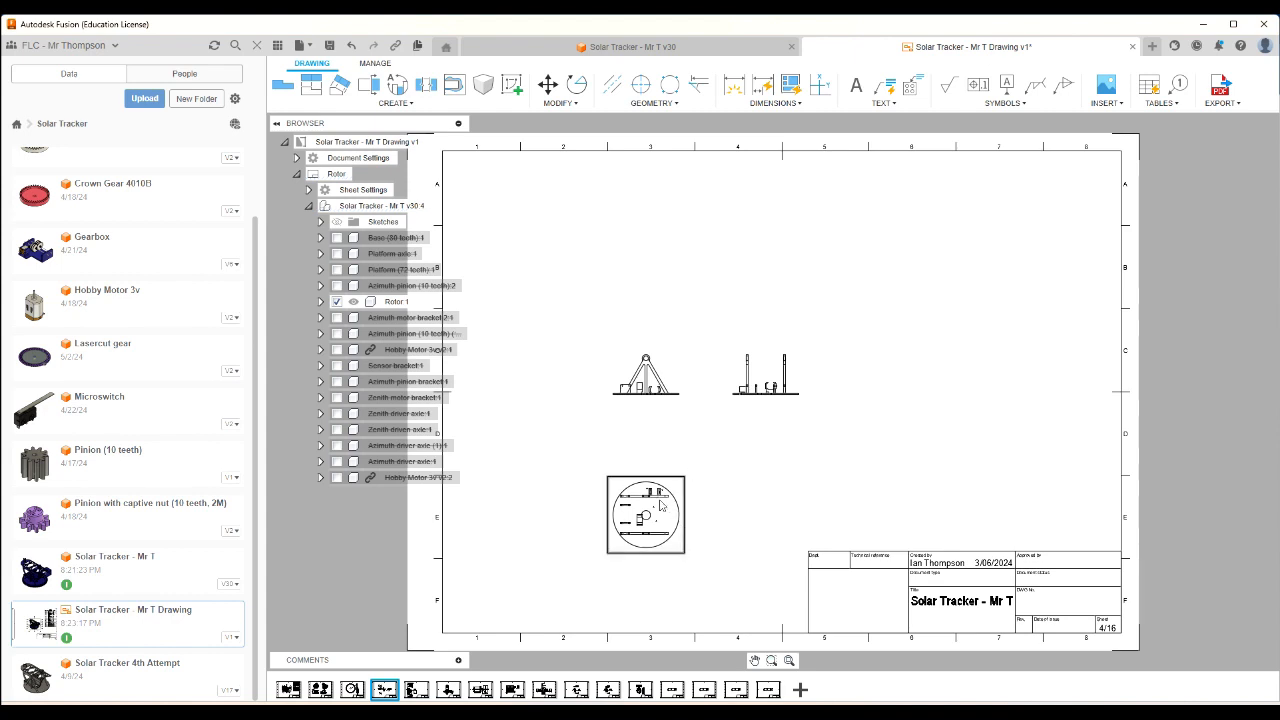
pyautogui.moveTo(678, 507); pyautogui.dragTo(678, 250)
pyautogui.moveTo(661, 385); pyautogui.dragTo(650, 428)
# Set the rotor front view's scale to 1:2.
pyautogui.doubleClick(651, 429)
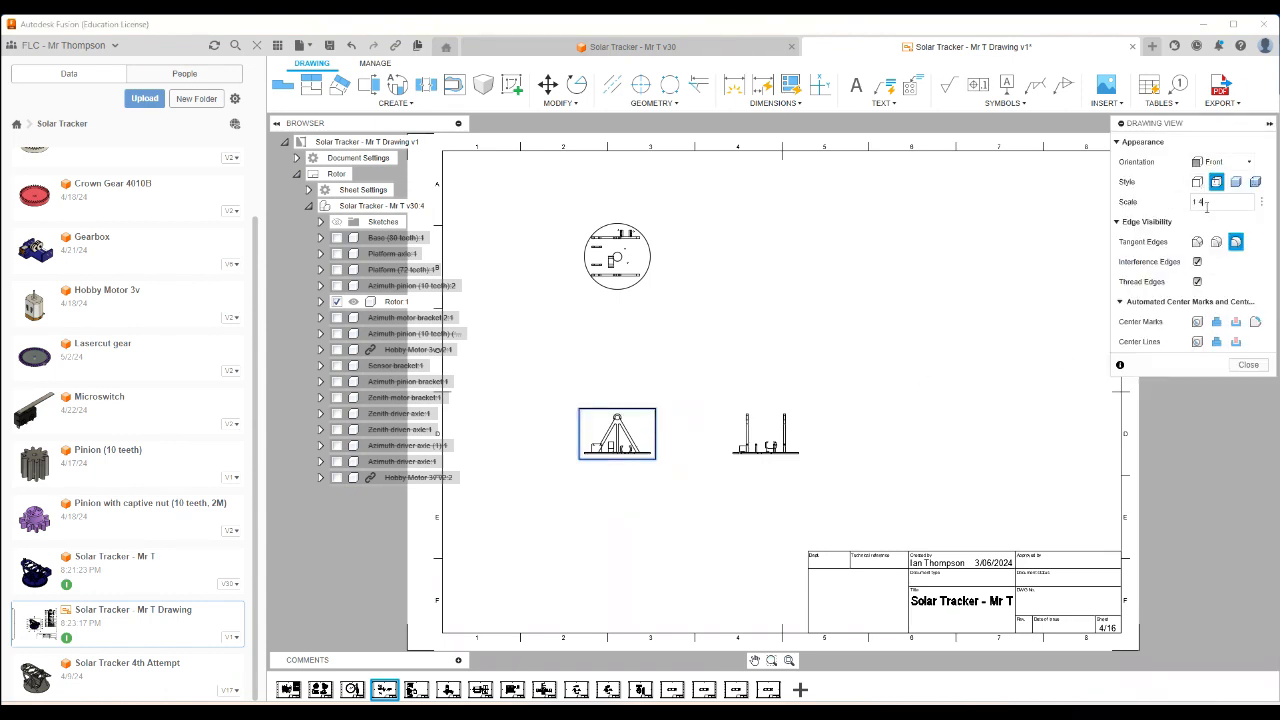
pyautogui.press('Return')
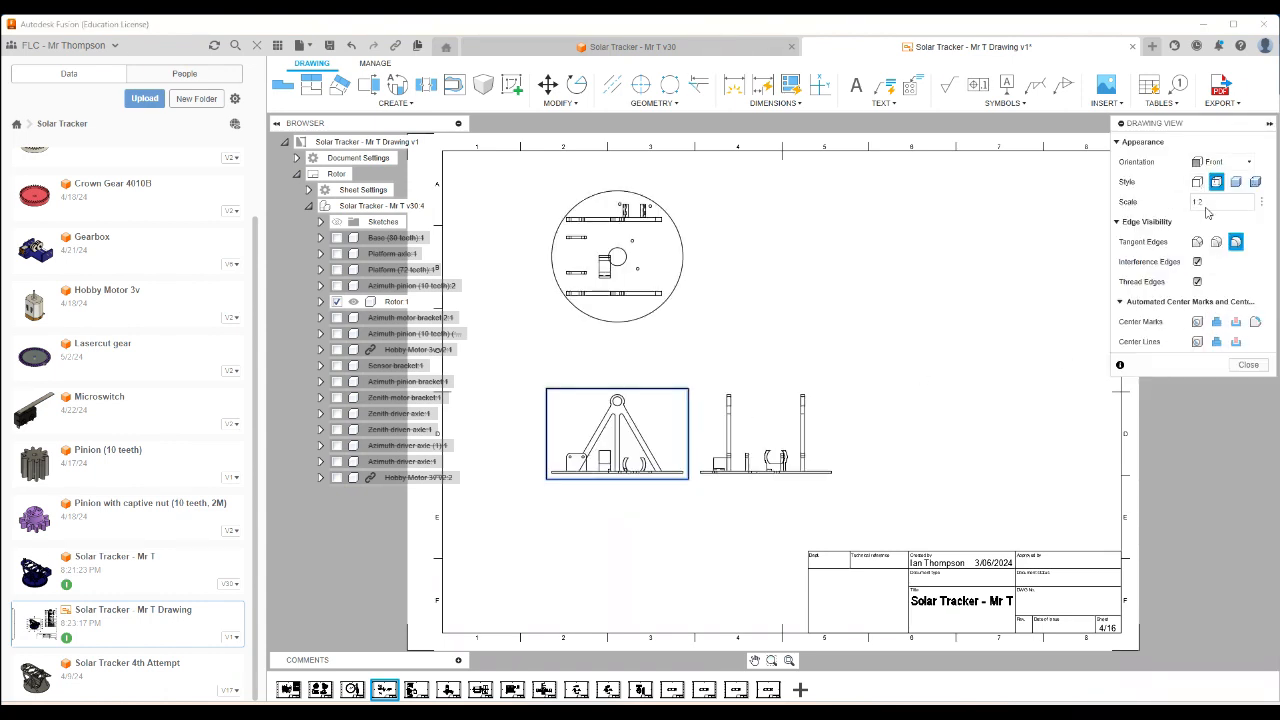
pyautogui.click(1249, 365)
# Space out the rotor views by moving the side view further right and shifting the front and circular views slightly down and right.
pyautogui.click(790, 420)
pyautogui.moveTo(790, 420); pyautogui.dragTo(893, 420)
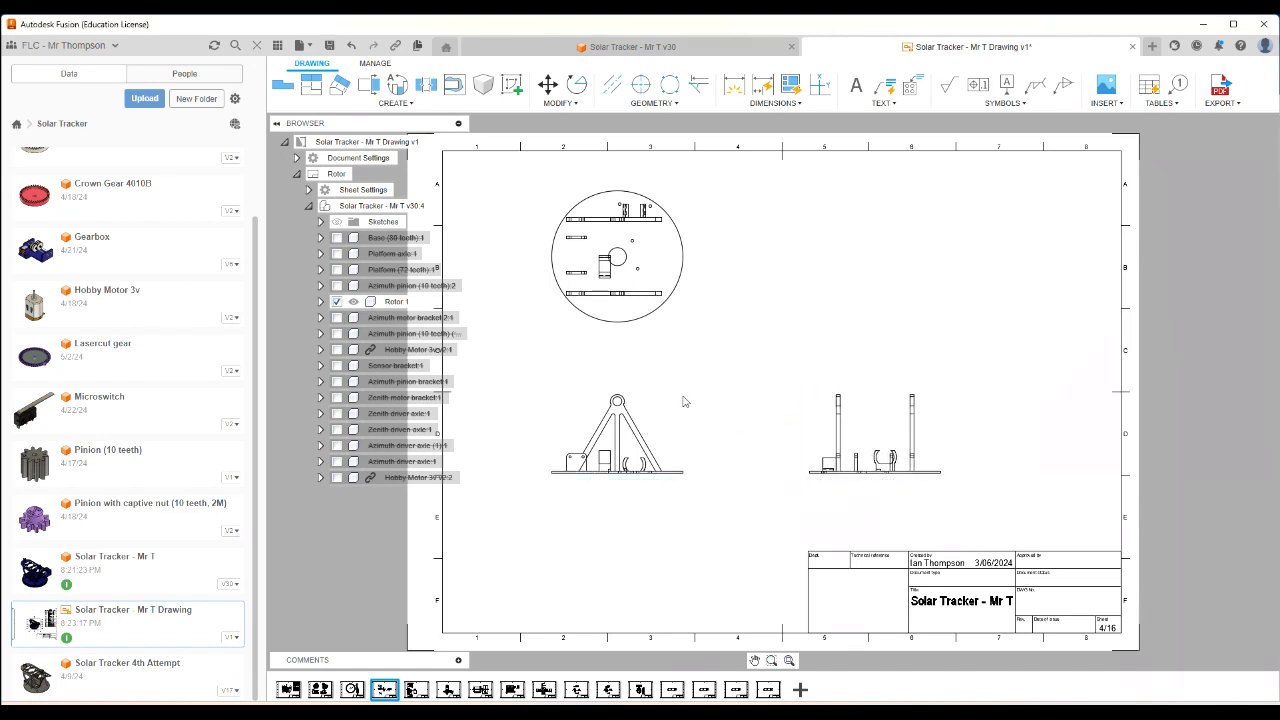
pyautogui.moveTo(667, 433); pyautogui.dragTo(671, 447)
pyautogui.moveTo(672, 322); pyautogui.dragTo(670, 341)
pyautogui.moveTo(676, 457); pyautogui.dragTo(686, 462)
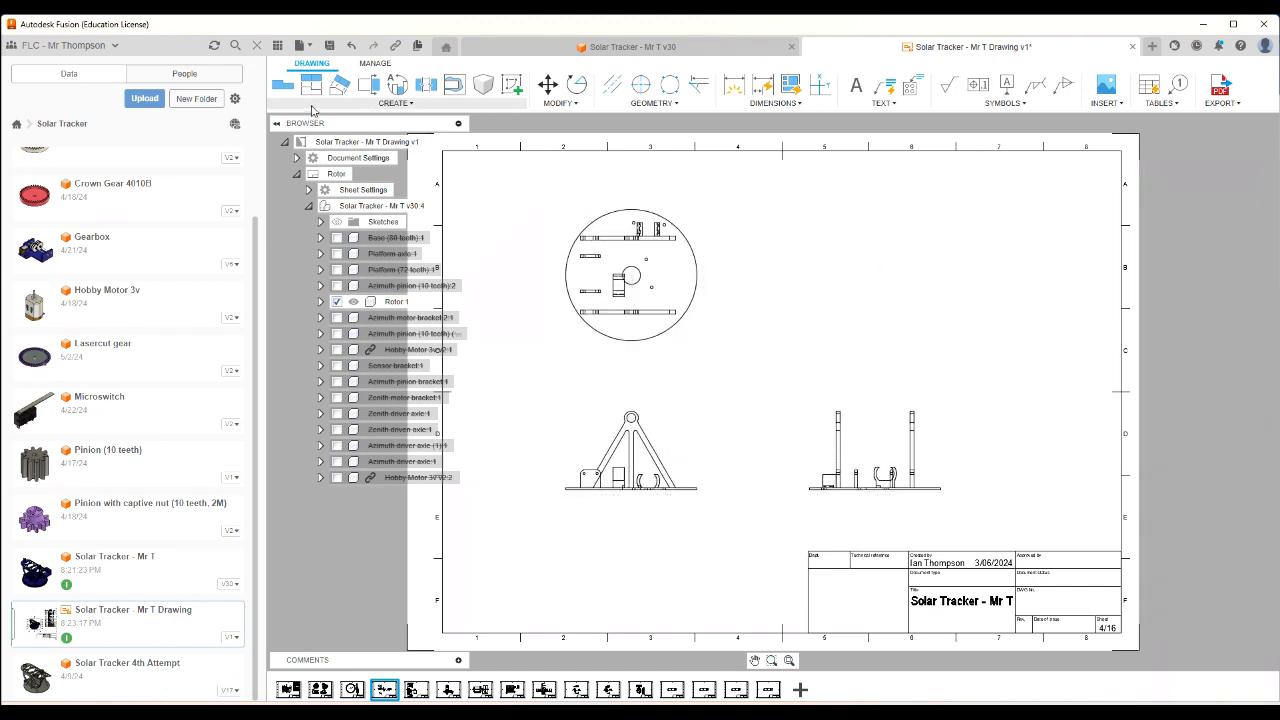
# Project an isometric view of the rotor diagonally down-left from the front view and move it above the side view.
pyautogui.click(631, 445)
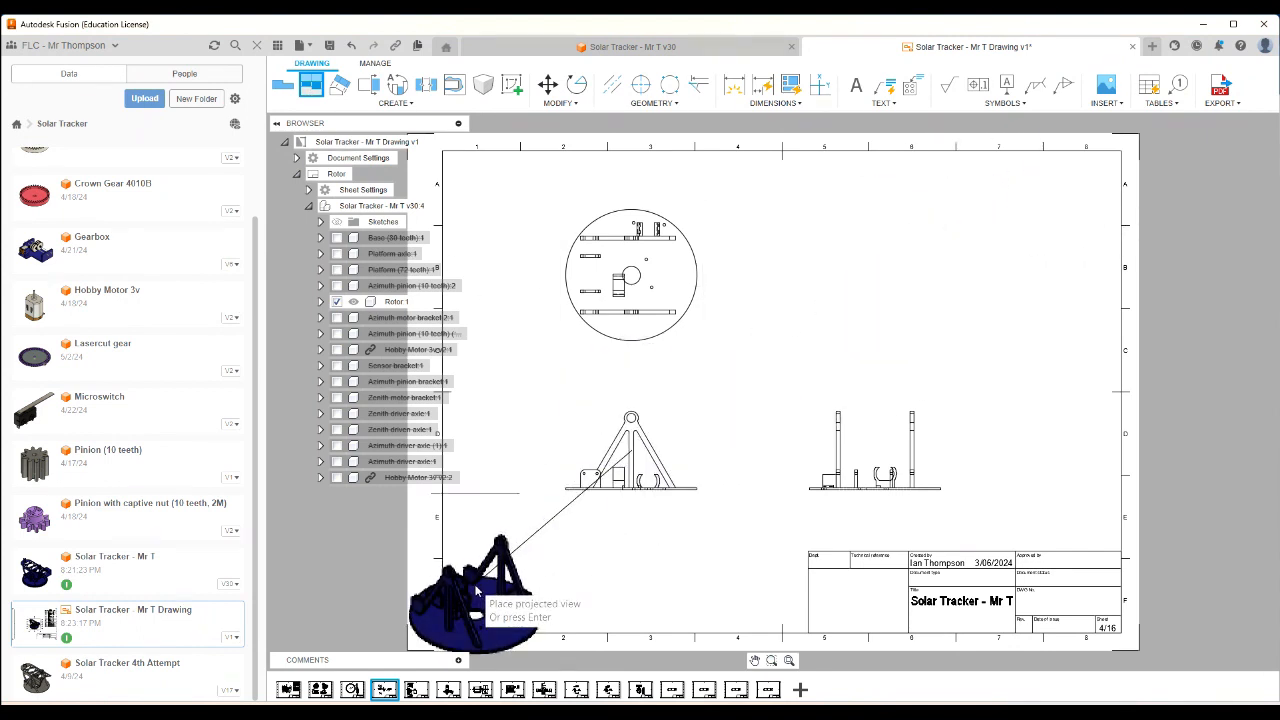
pyautogui.click(477, 583)
pyautogui.click(517, 550)
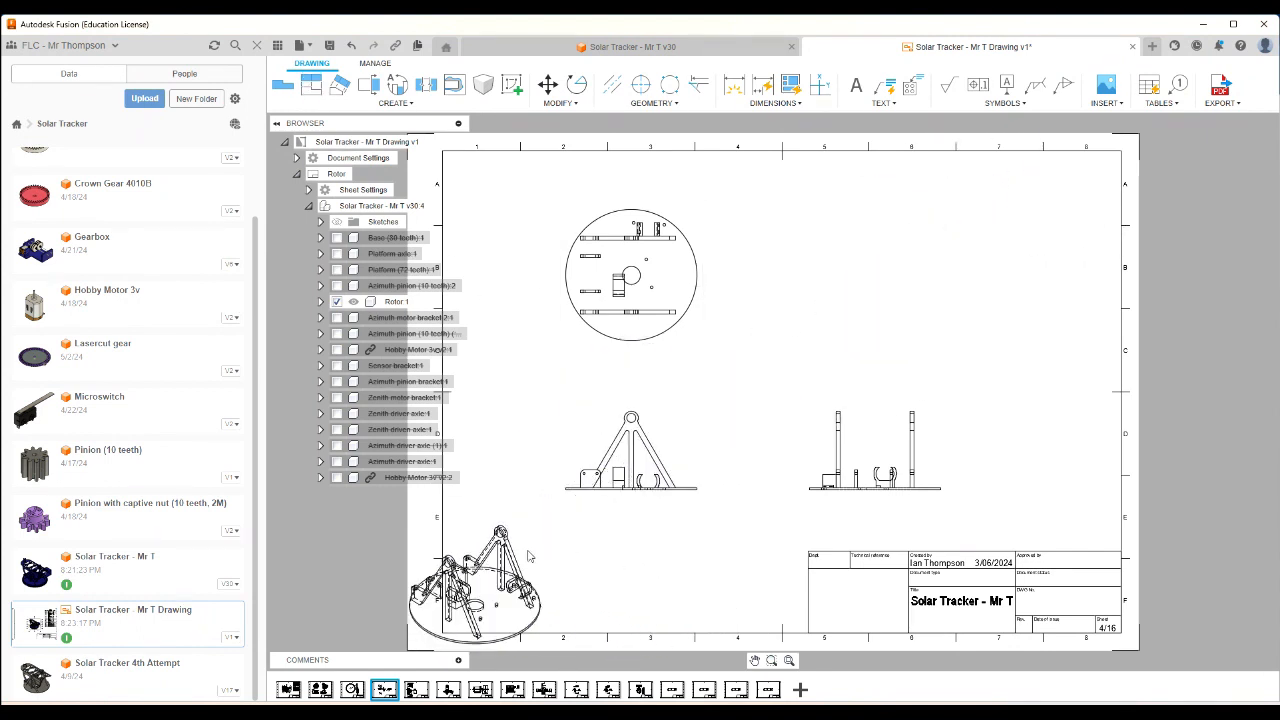
pyautogui.moveTo(516, 607); pyautogui.dragTo(751, 465)
# Set the rotor's isometric view style to shaded.
pyautogui.click(950, 331)
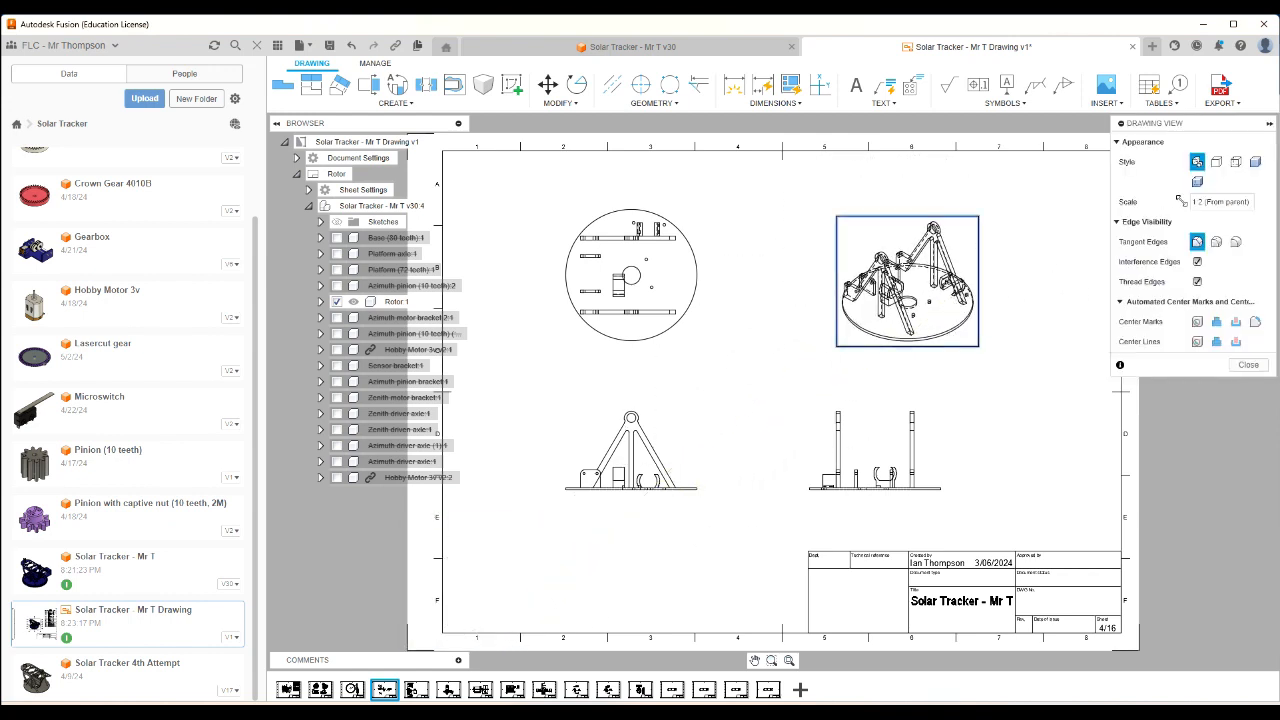
pyautogui.click(1257, 162)
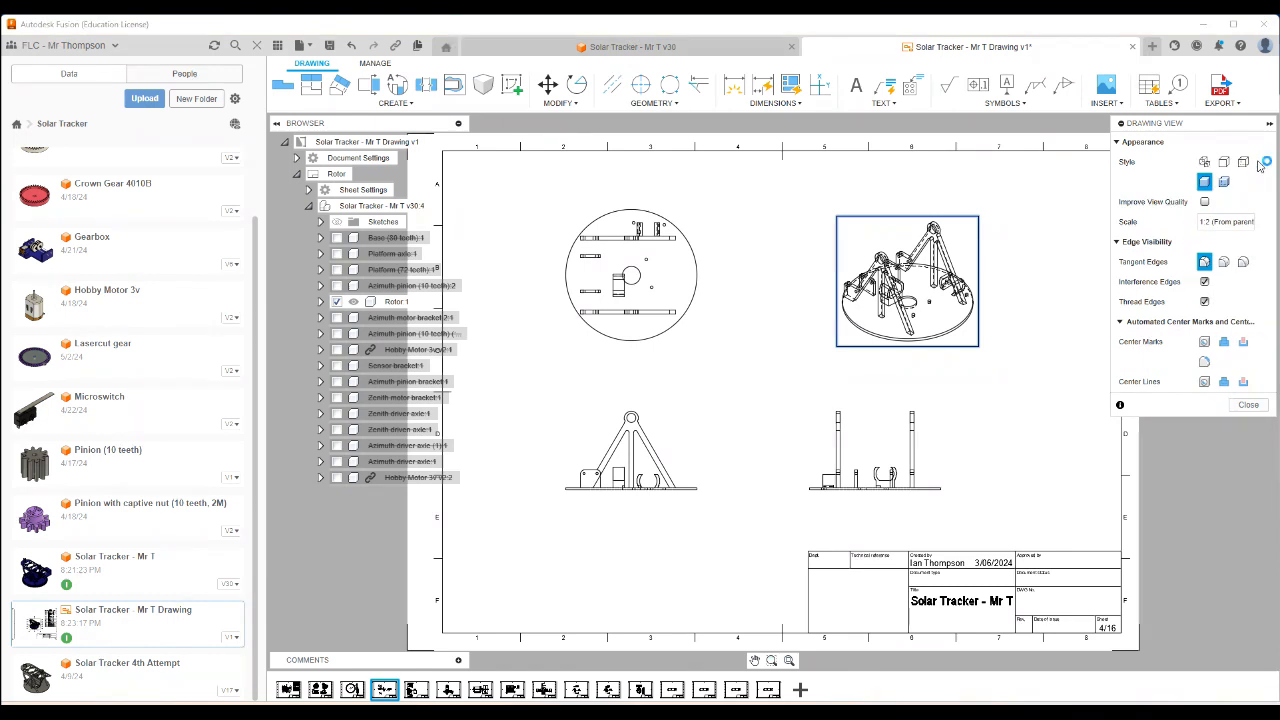
pyautogui.click(1248, 405)
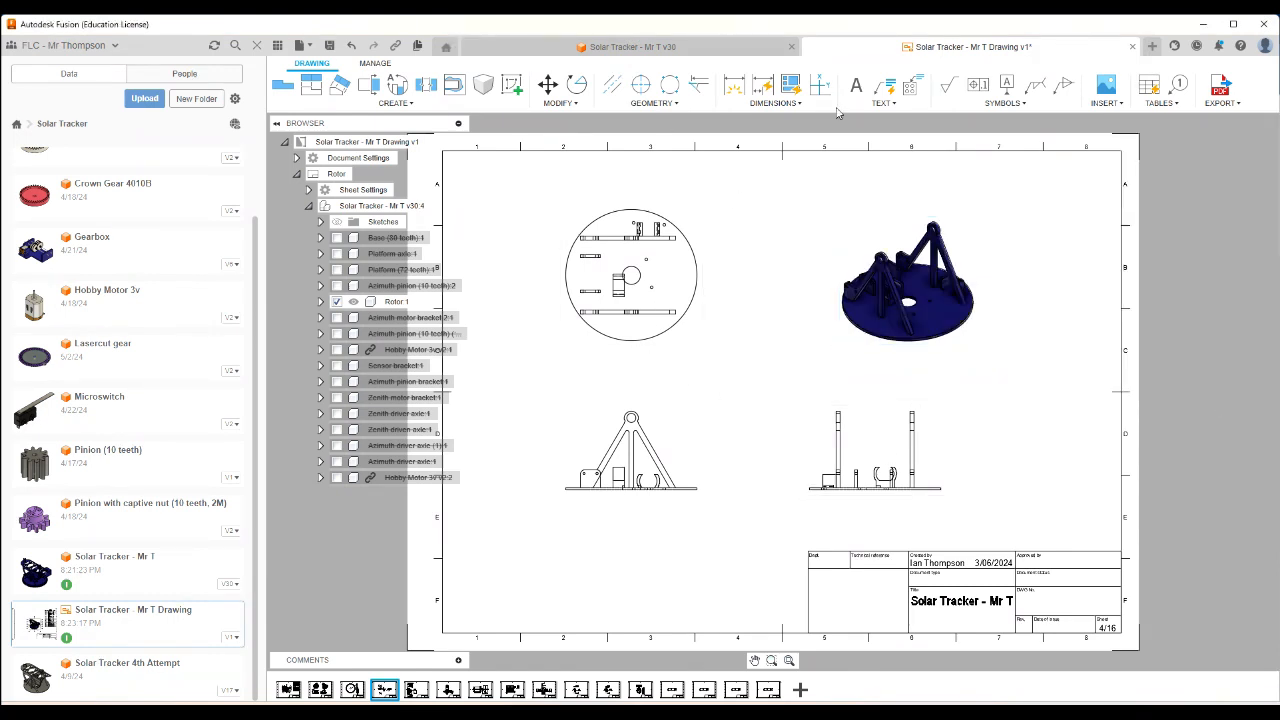
# Add automatic baseline dimensions to the rotor sheet's views, using the bottom left datum location.
pyautogui.click(764, 88)
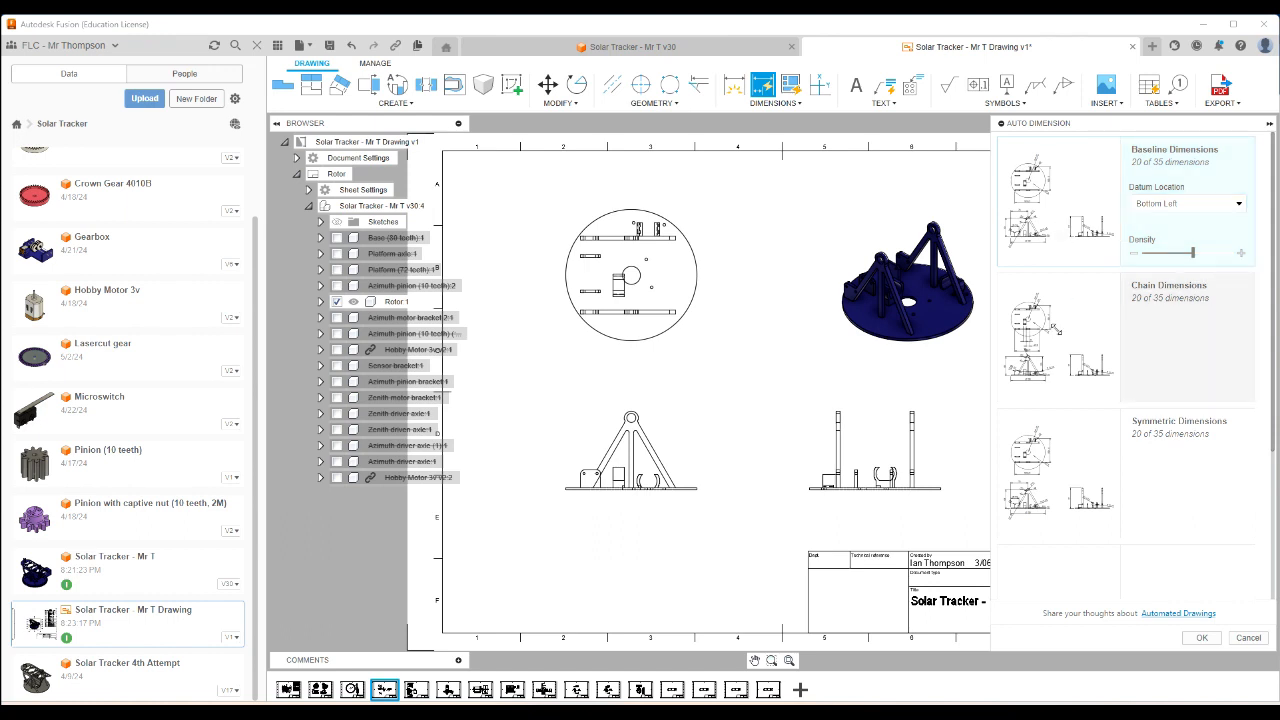
pyautogui.click(1047, 214)
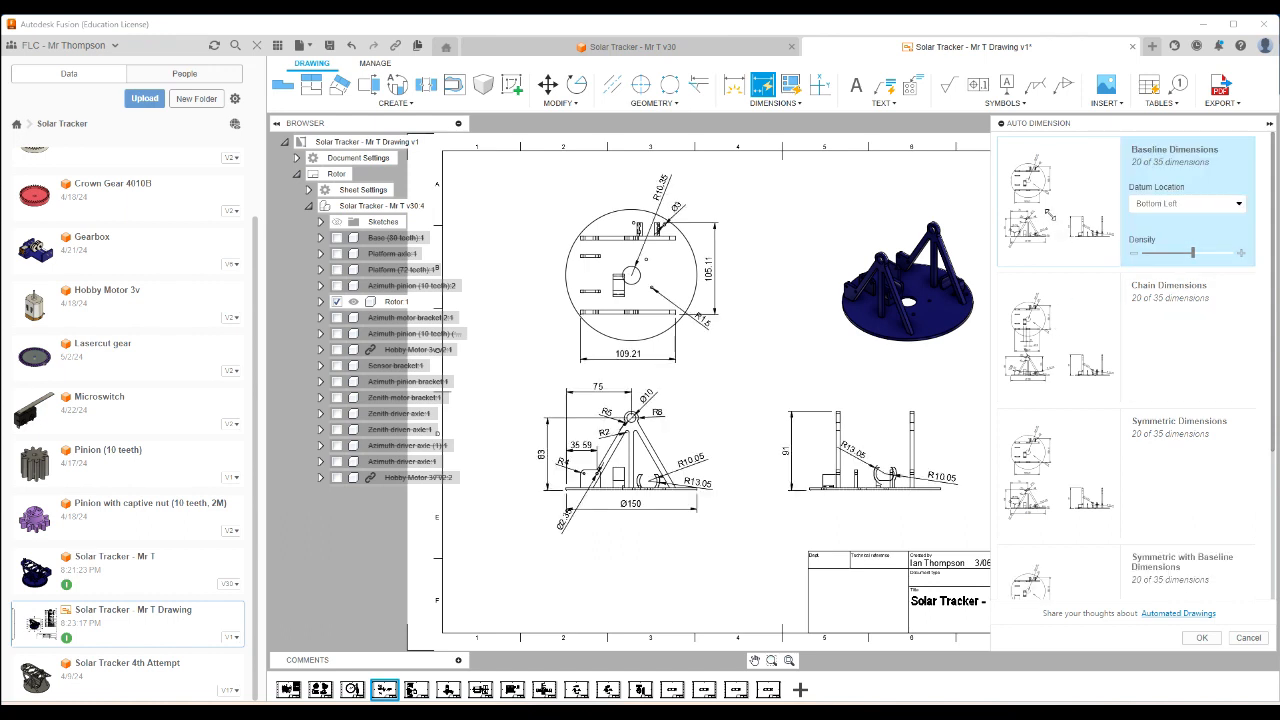
pyautogui.click(1202, 638)
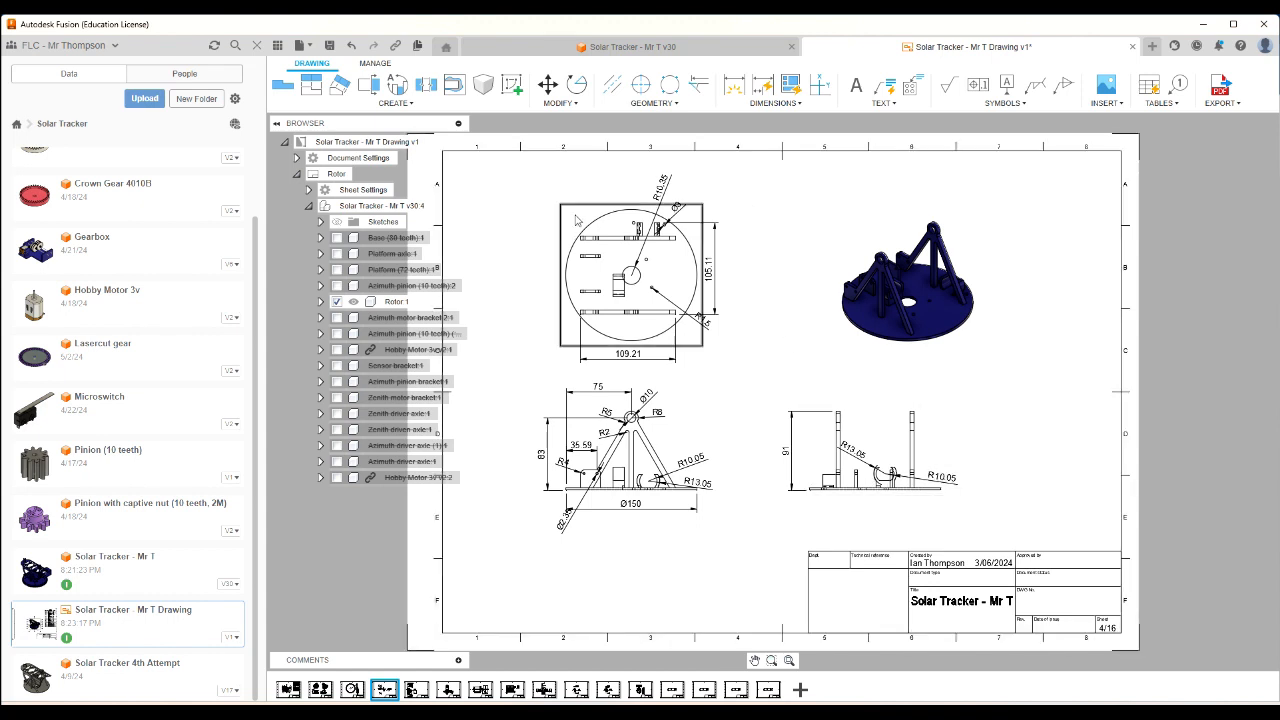
pyautogui.click(735, 92)
pyautogui.scroll(3, 603, 243)
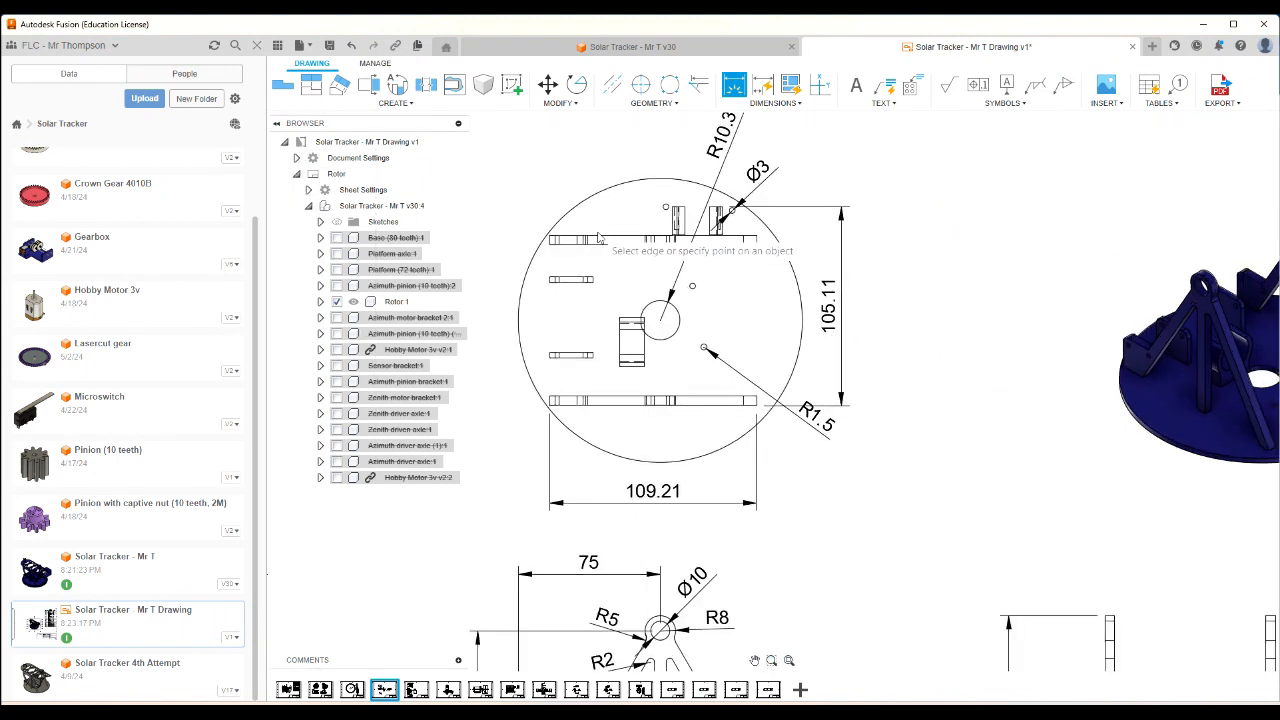
pyautogui.click(610, 88)
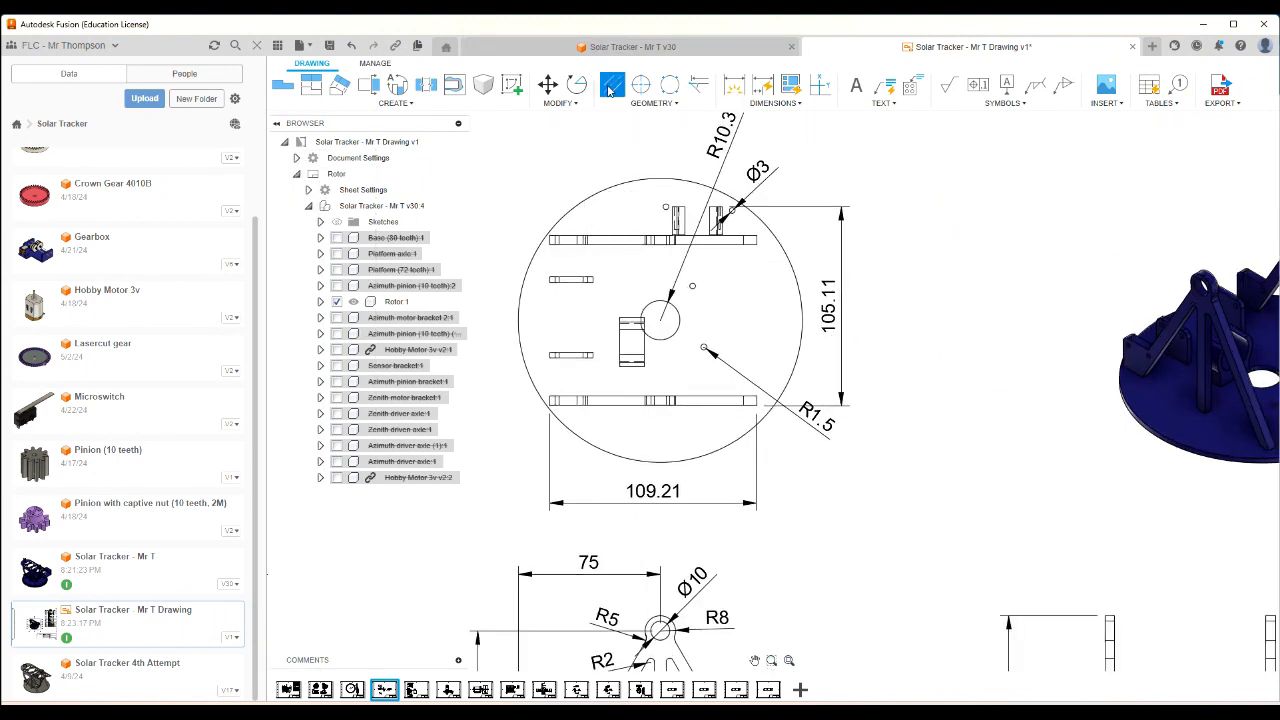
pyautogui.click(605, 243)
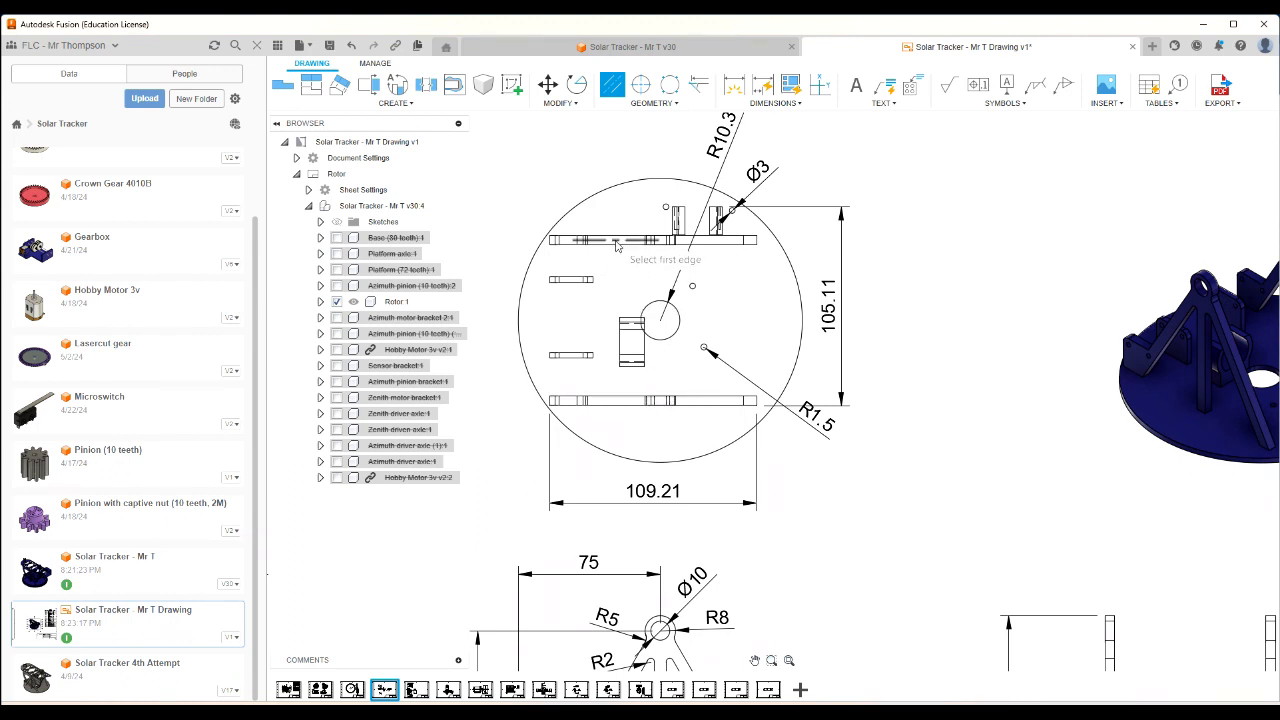
pyautogui.press('Escape')
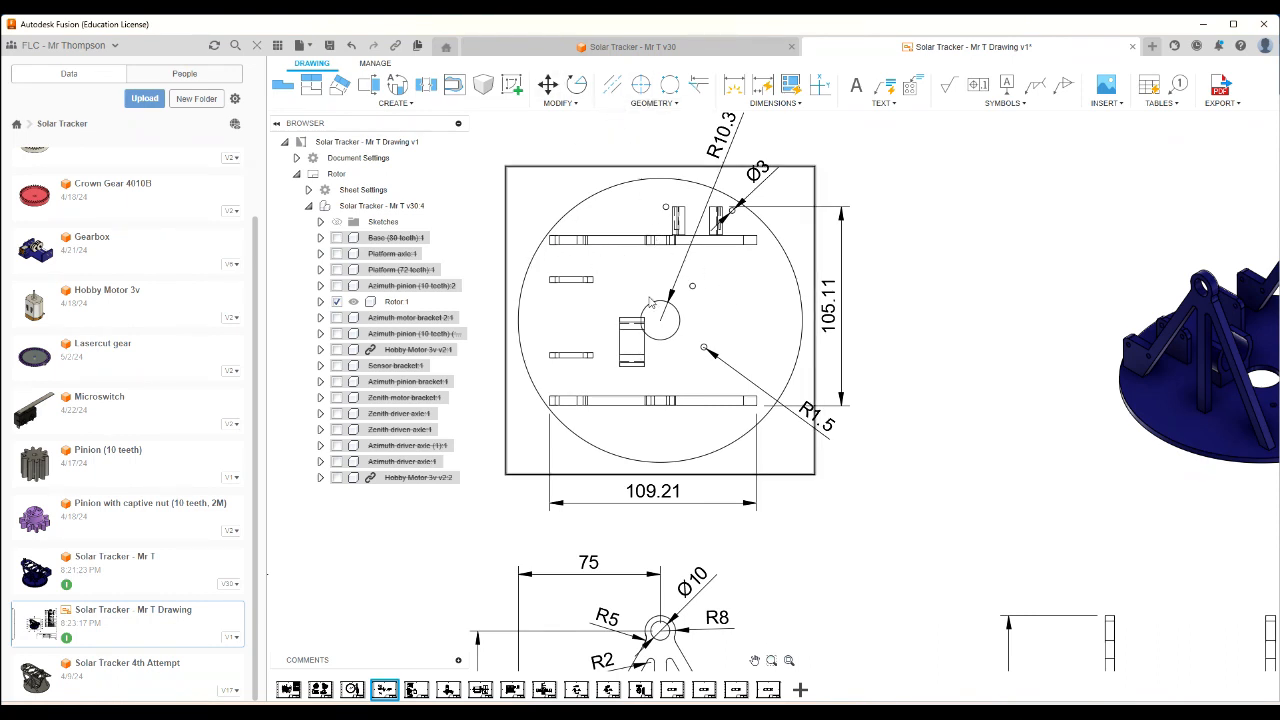
# Add a center mark to the central hole in the circular rotor view and dimension its vertical distance to the upper wall.
pyautogui.click(640, 84)
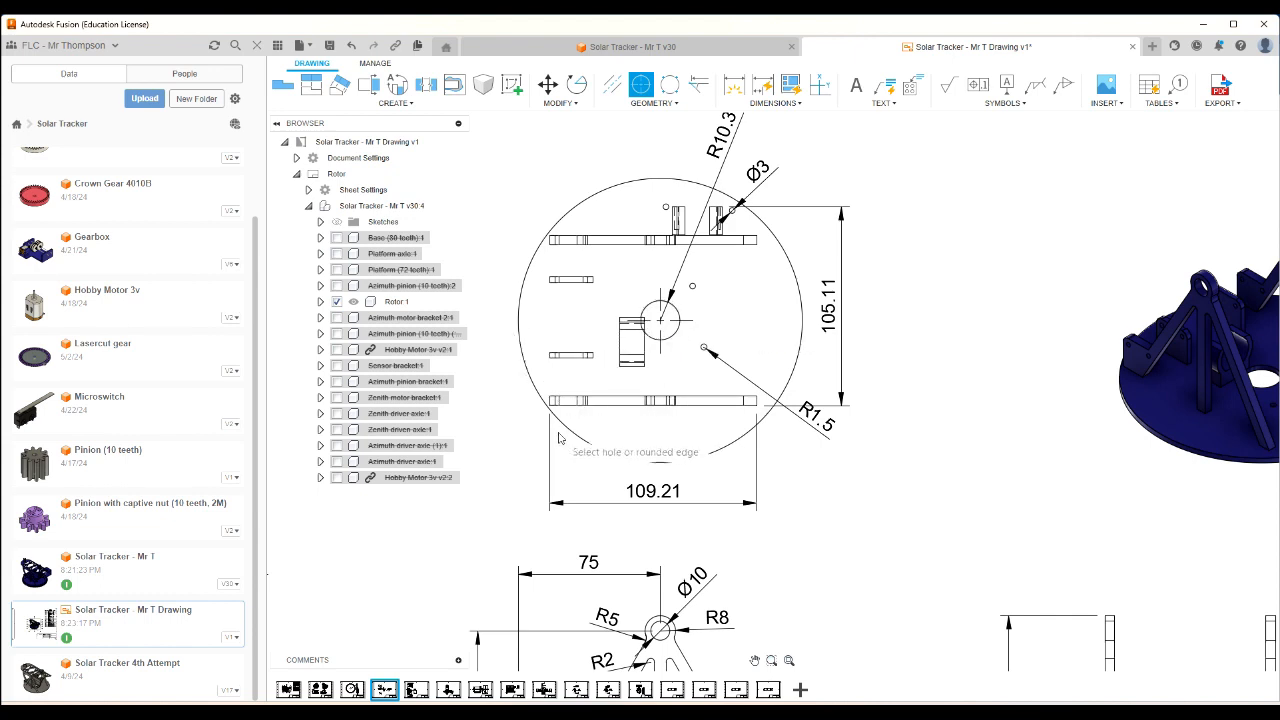
pyautogui.scroll(-2, 560, 438)
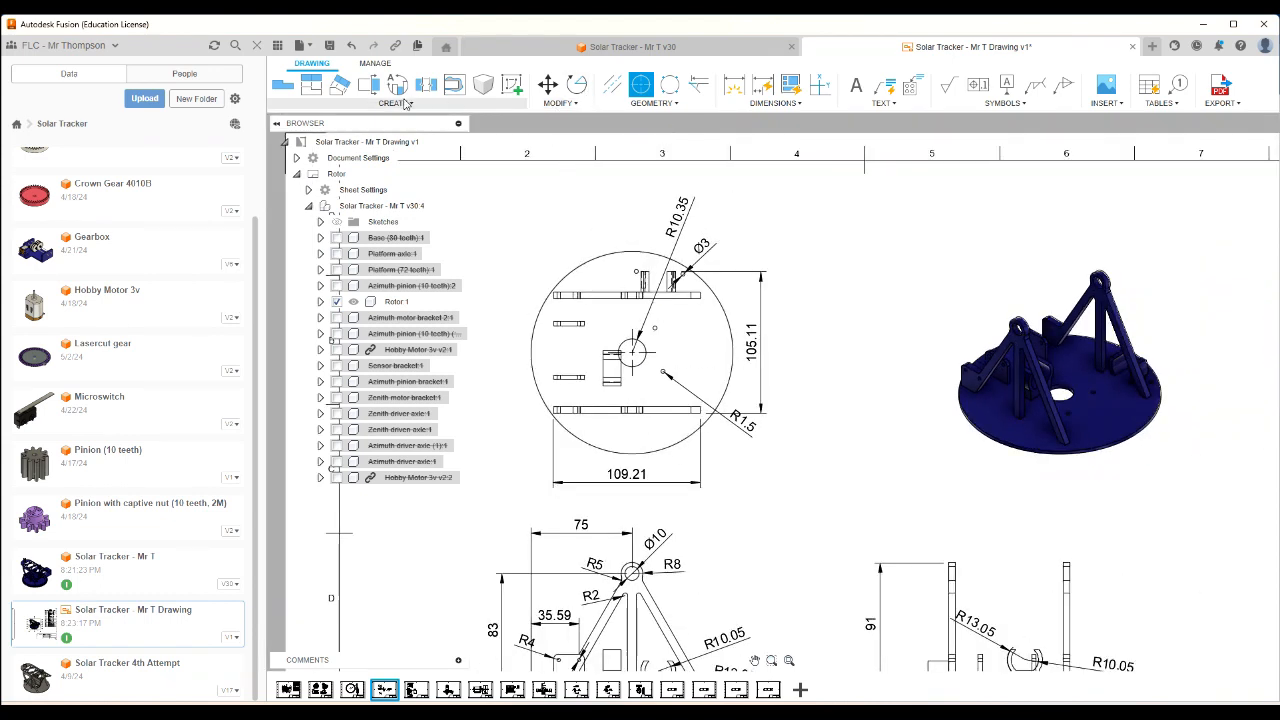
pyautogui.click(734, 84)
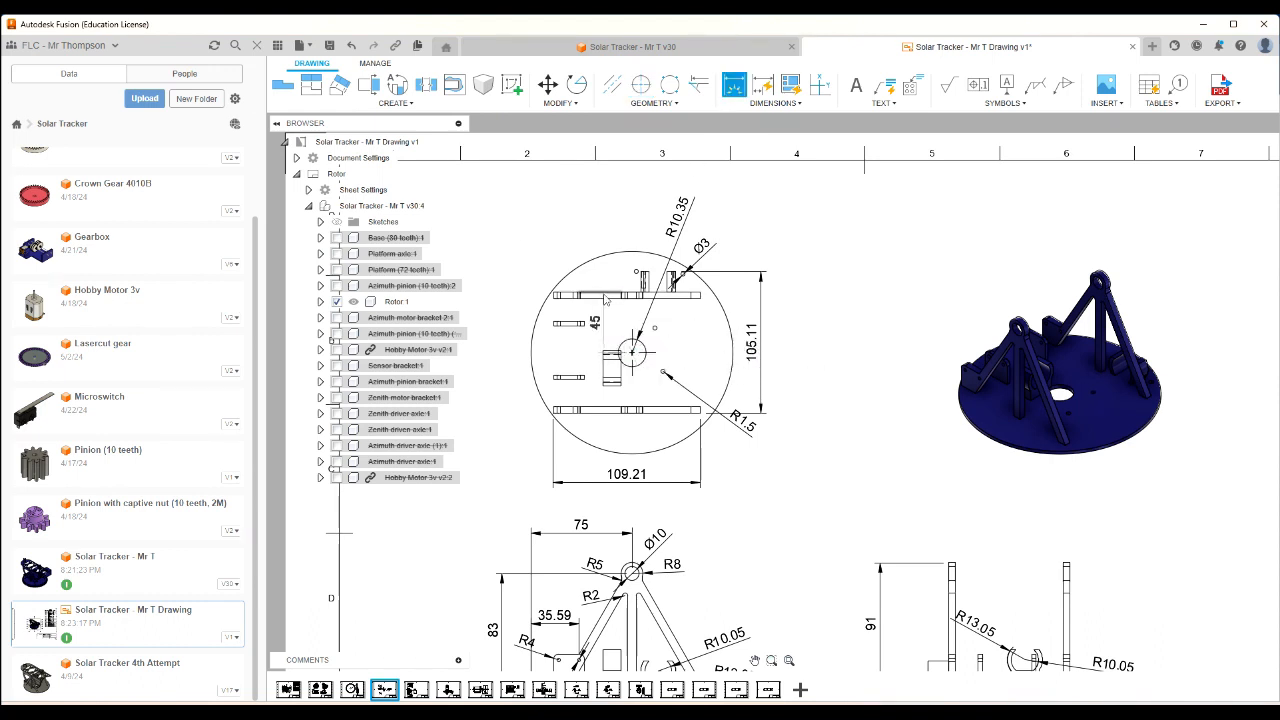
pyautogui.click(561, 296)
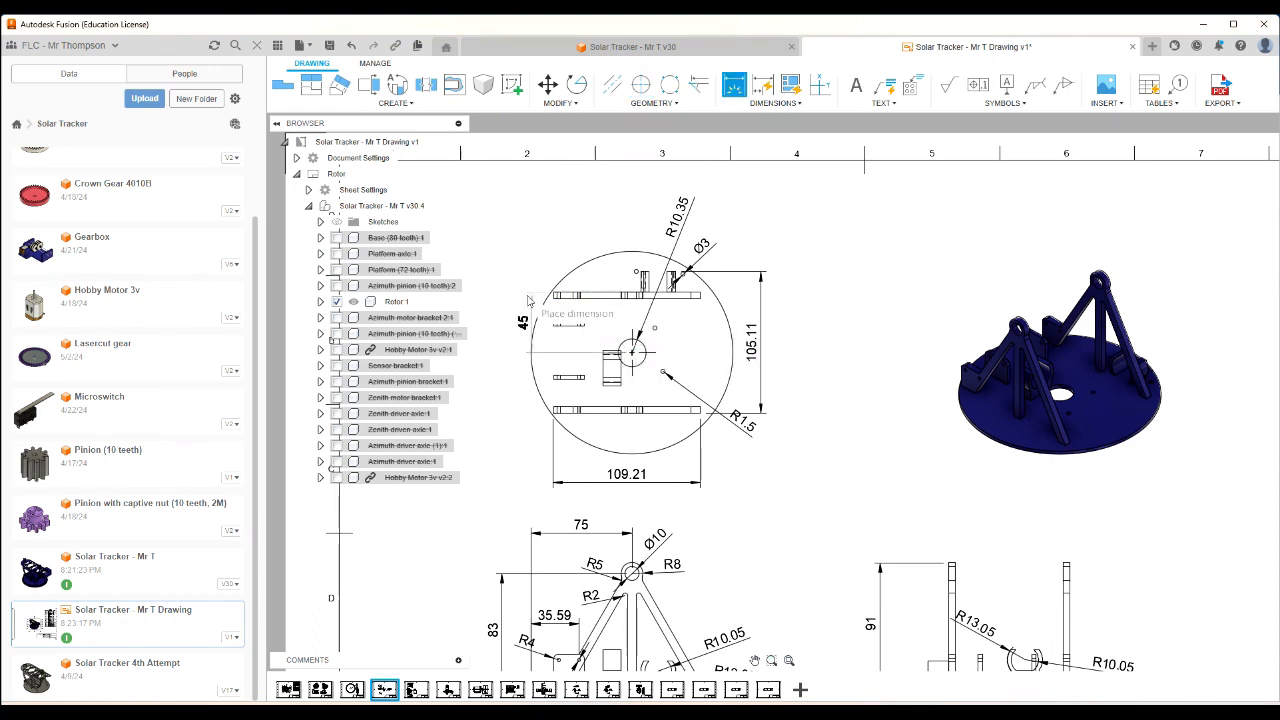
pyautogui.click(502, 335)
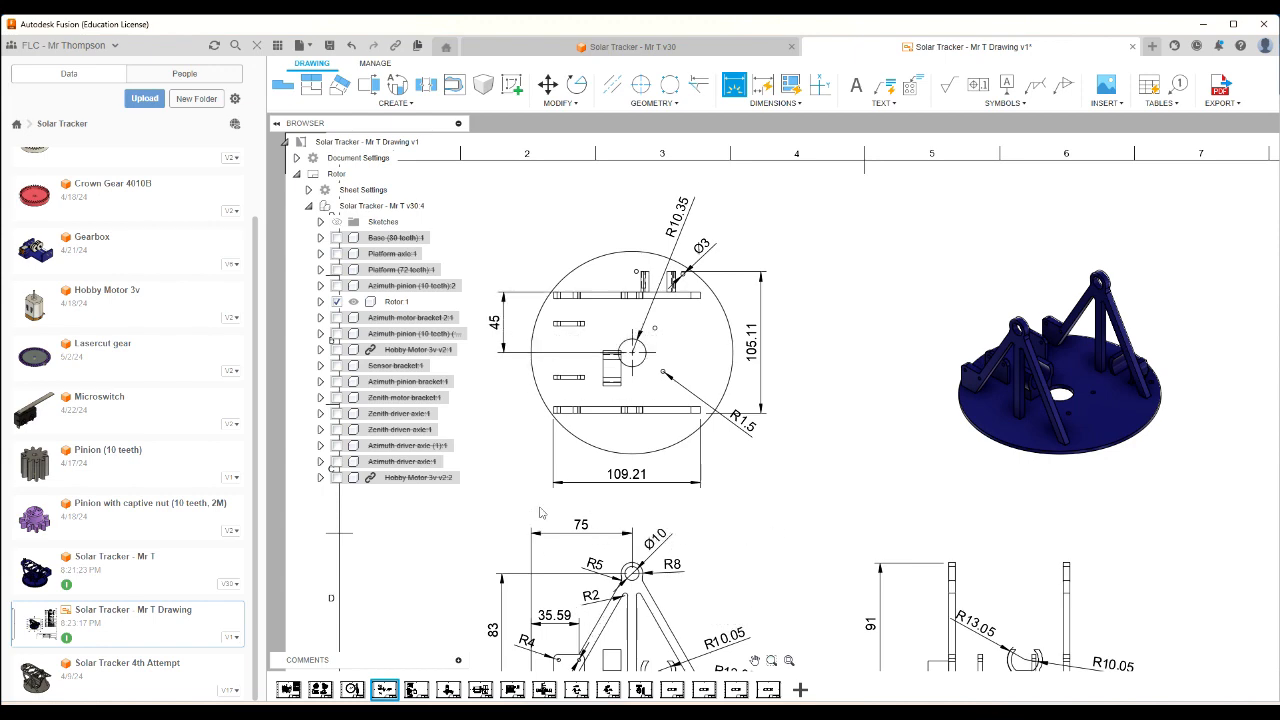
# Review the dimensioned rotor sheet, then the zenith motor bracket, azimuth pinion, zenith driven axle and sensor bracket sheets.
pyautogui.scroll(-2, 580, 496)
pyautogui.scroll(-3, 652, 490)
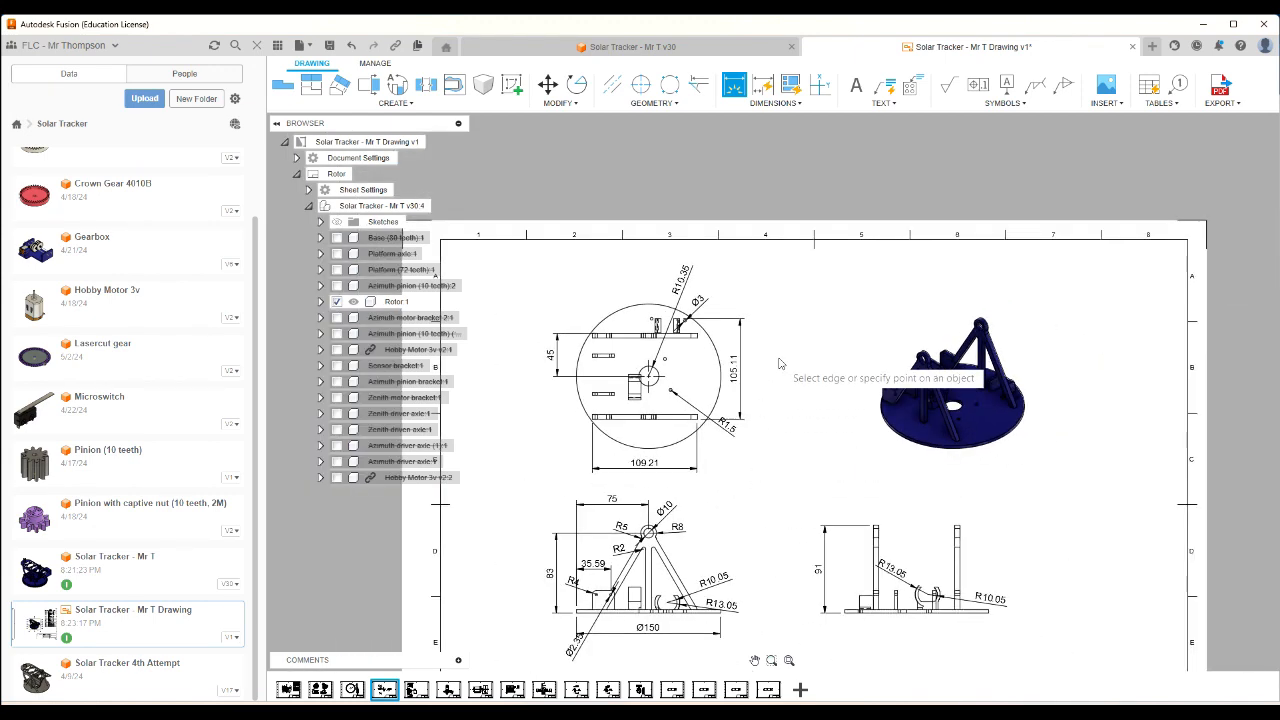
pyautogui.scroll(2, 697, 572)
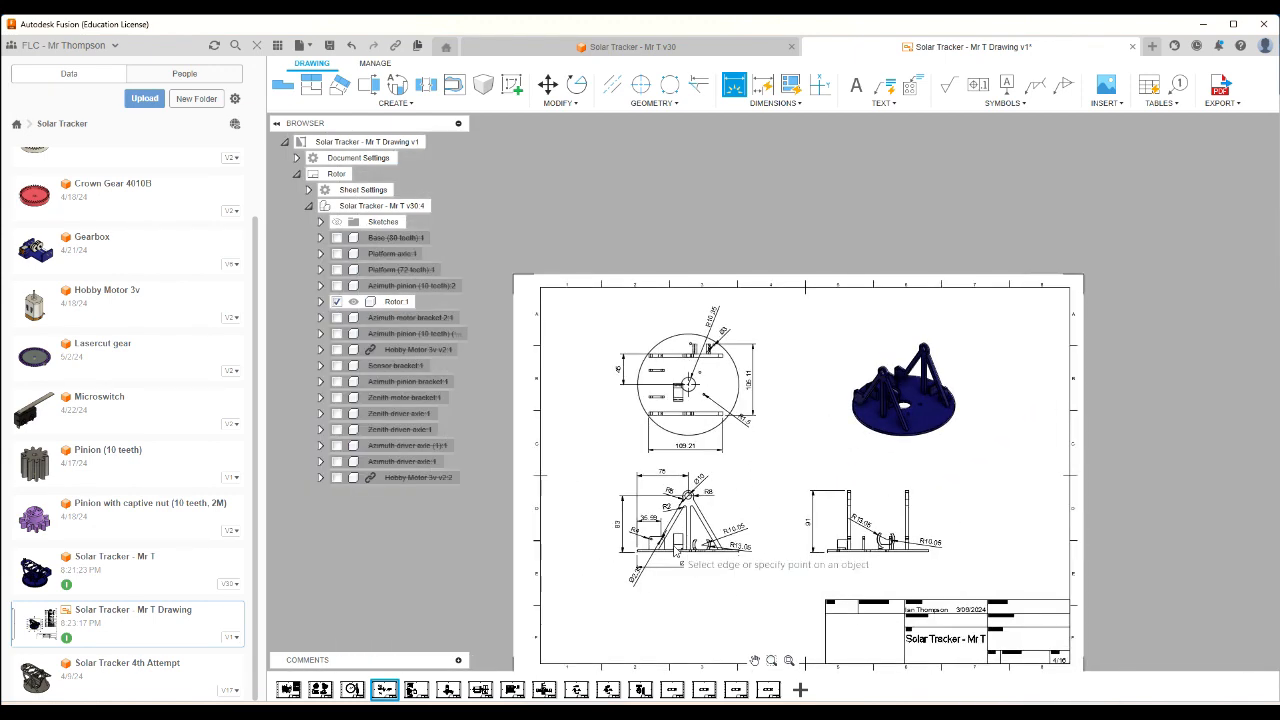
pyautogui.scroll(-1, 671, 195)
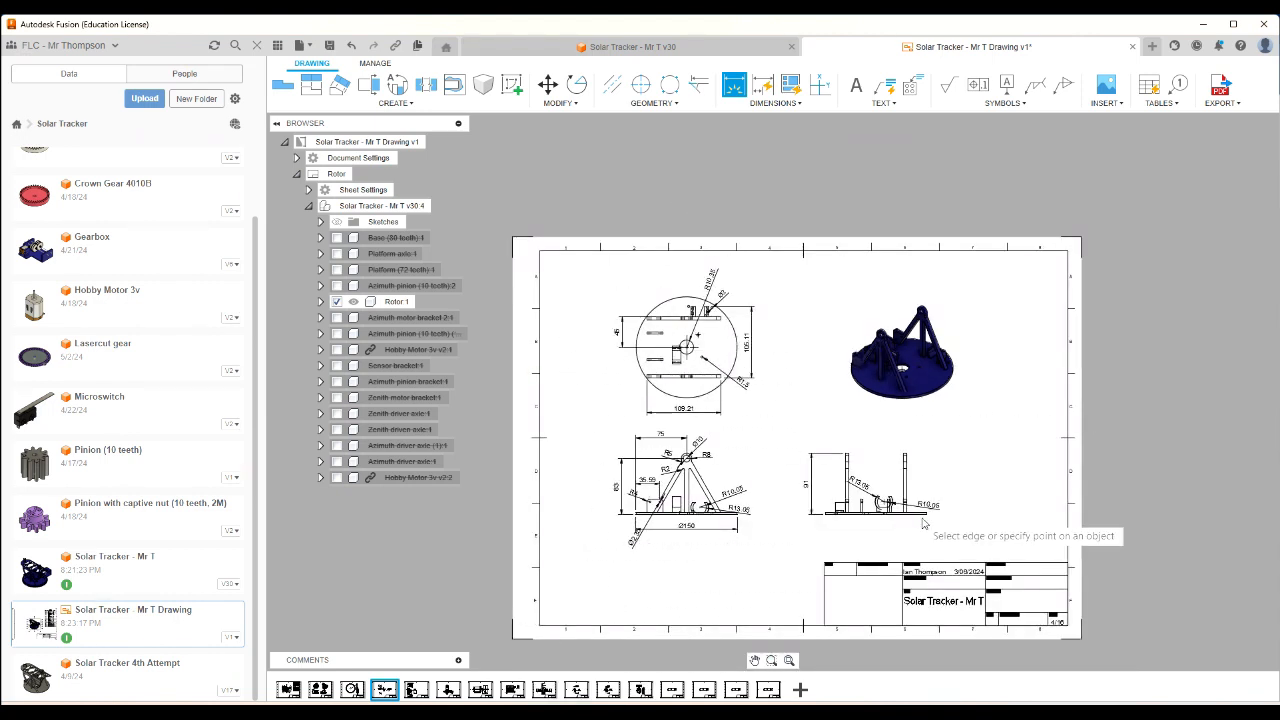
pyautogui.moveTo(548, 699)
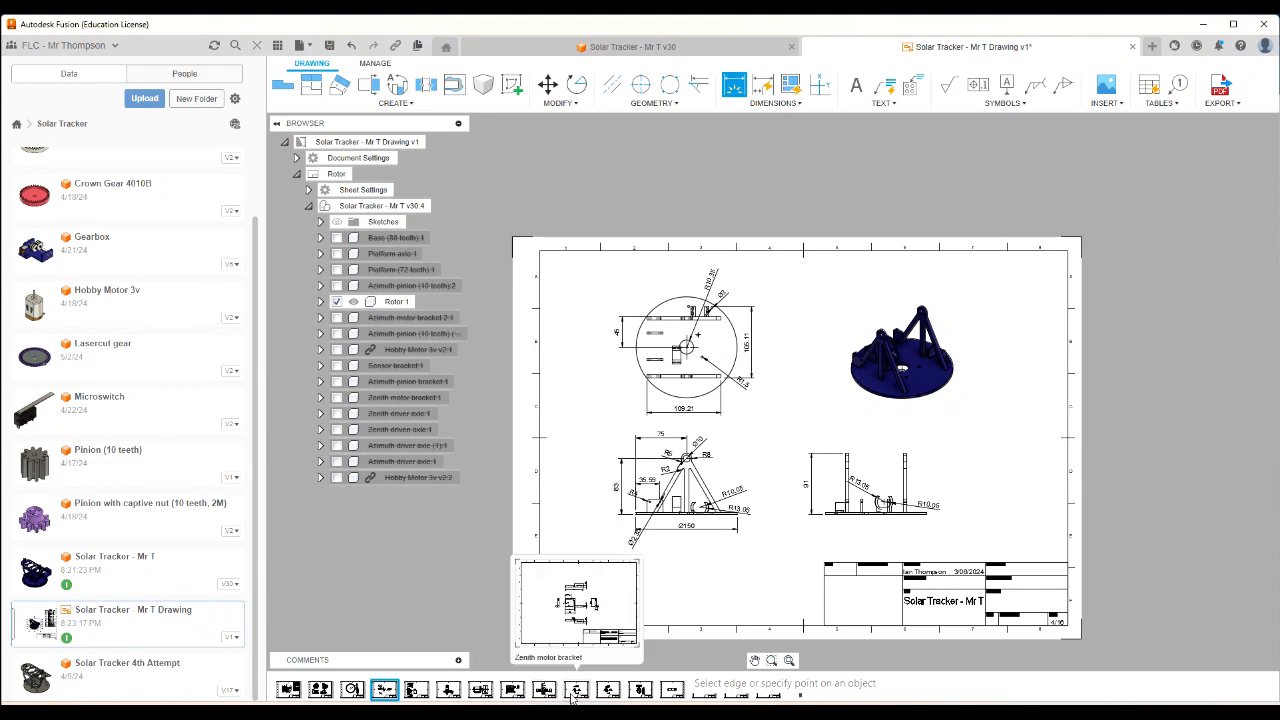
pyautogui.click(576, 690)
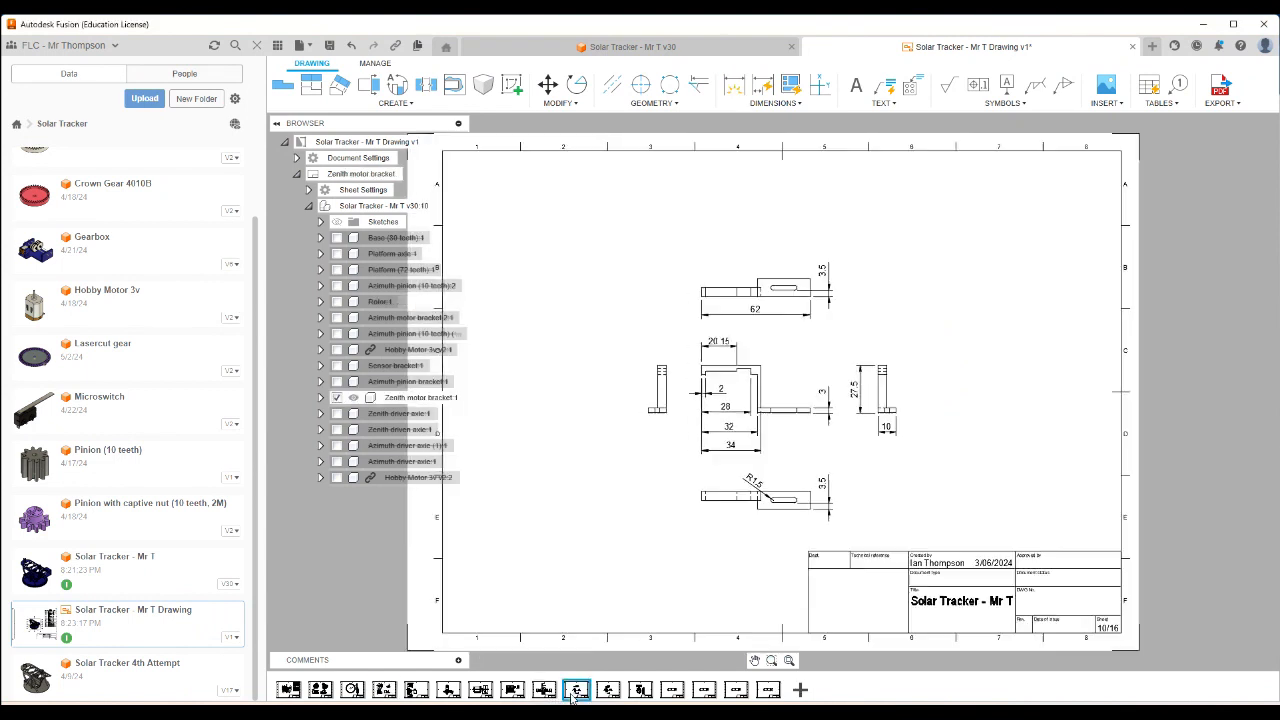
pyautogui.click(641, 690)
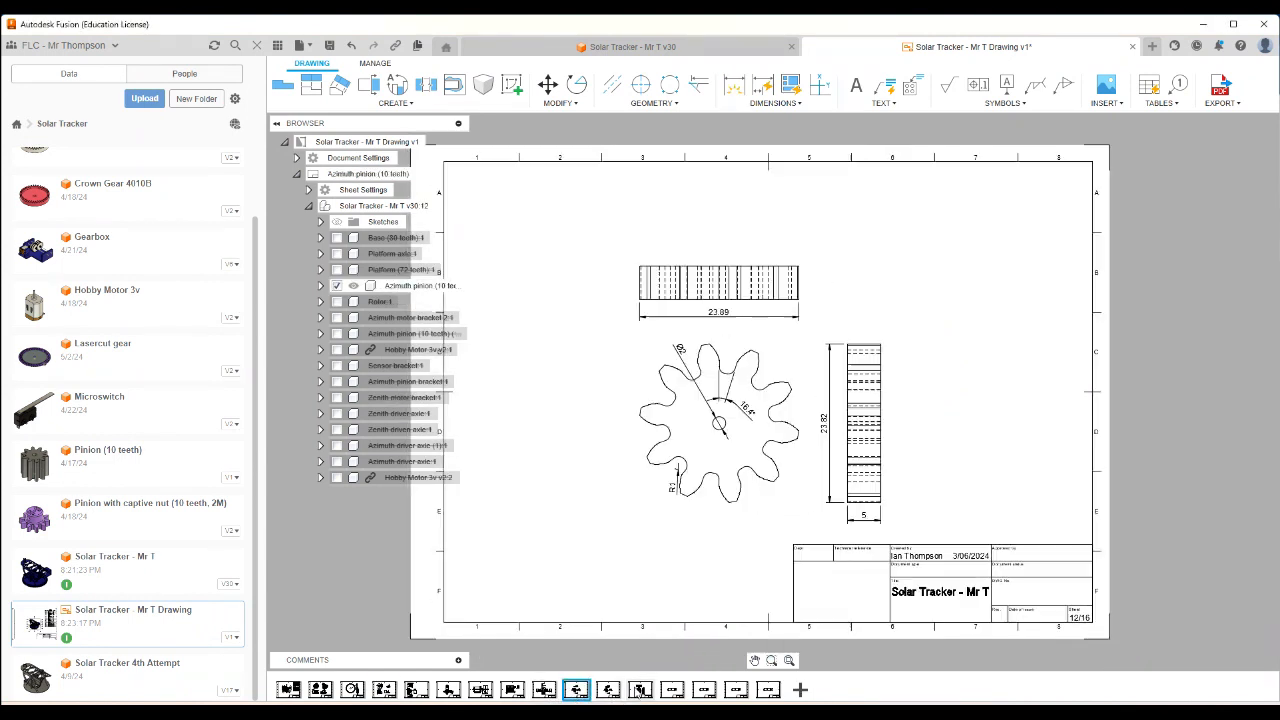
pyautogui.click(704, 690)
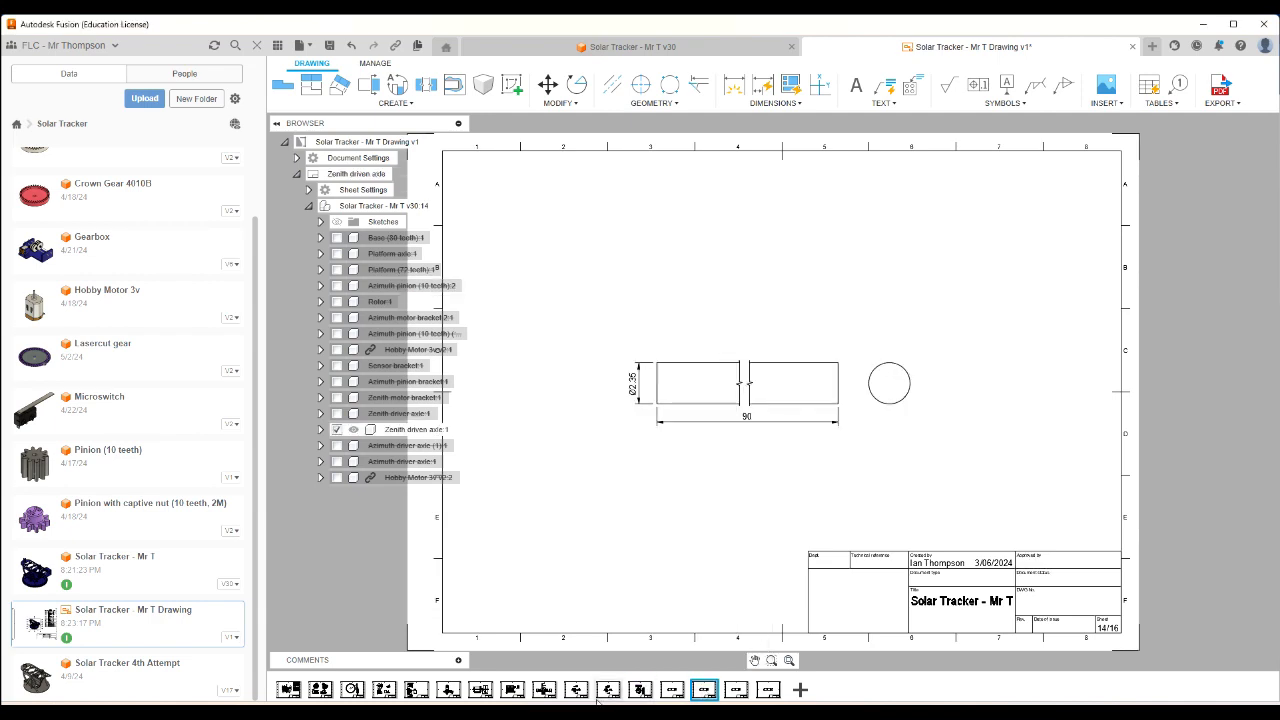
pyautogui.click(480, 690)
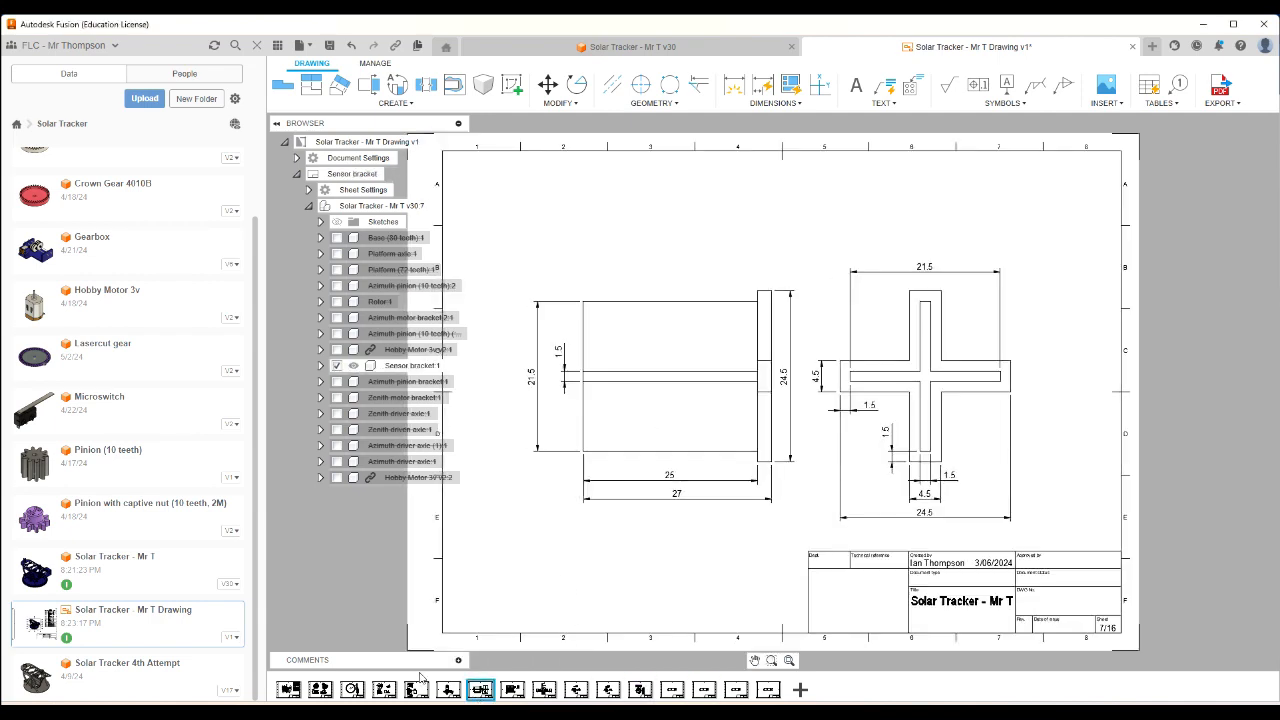
# Return to the assembly sheet with the parts list and save the drawing.
pyautogui.click(288, 690)
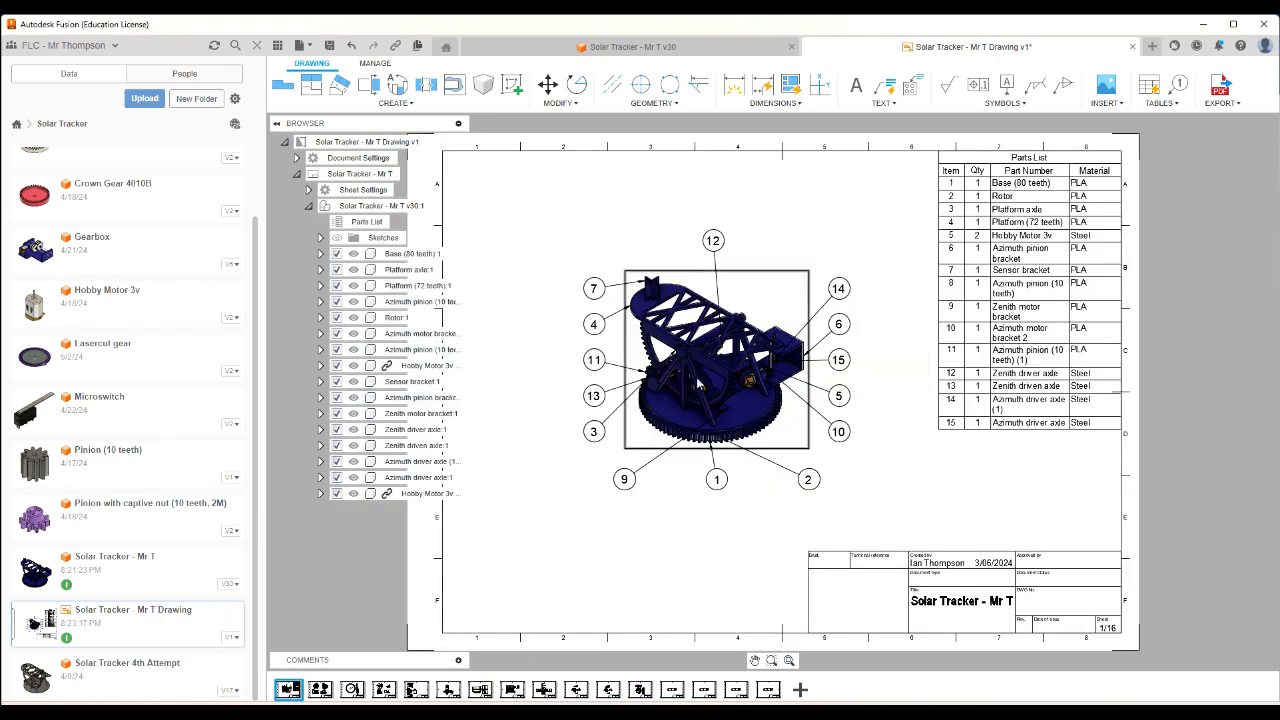
pyautogui.scroll(2, 707, 456)
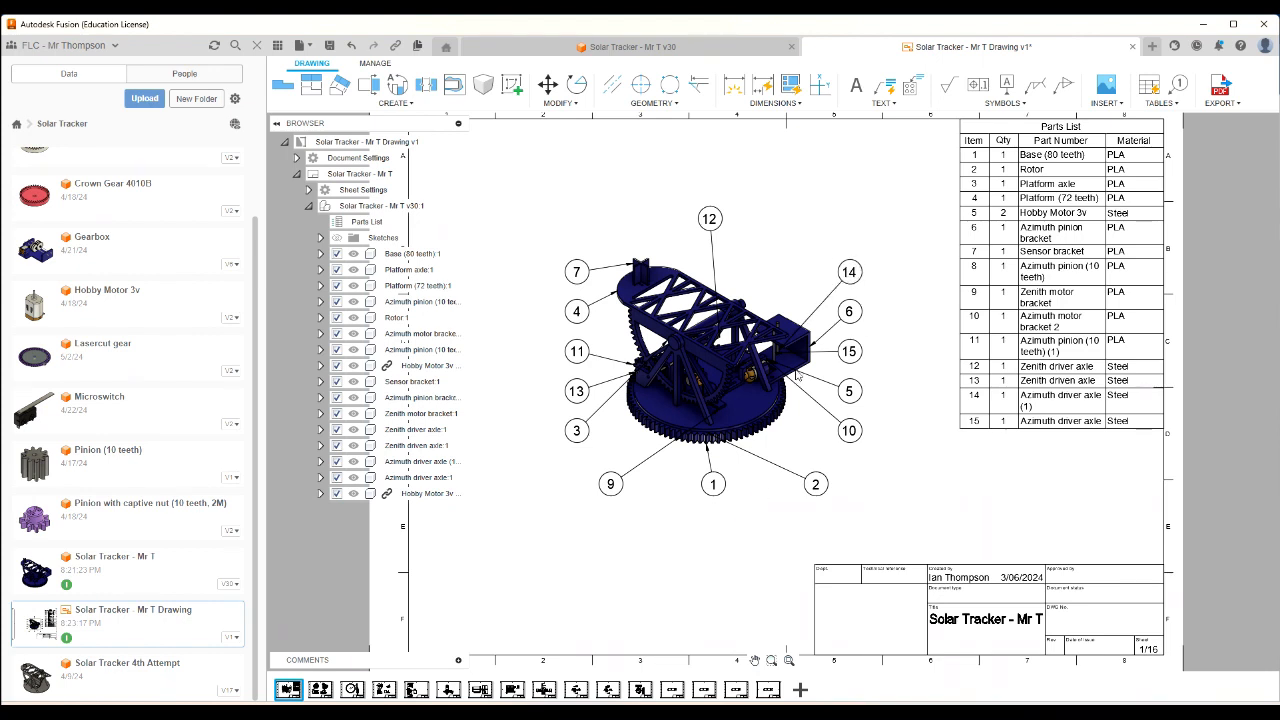
pyautogui.click(332, 45)
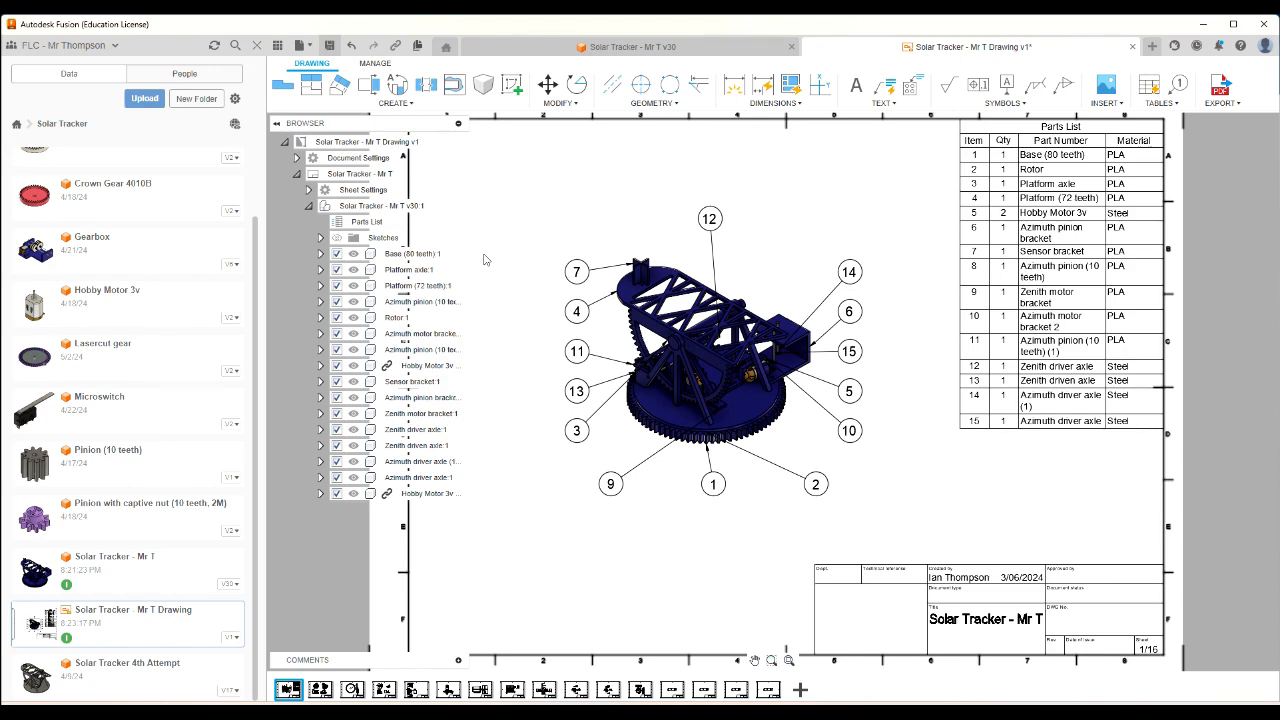